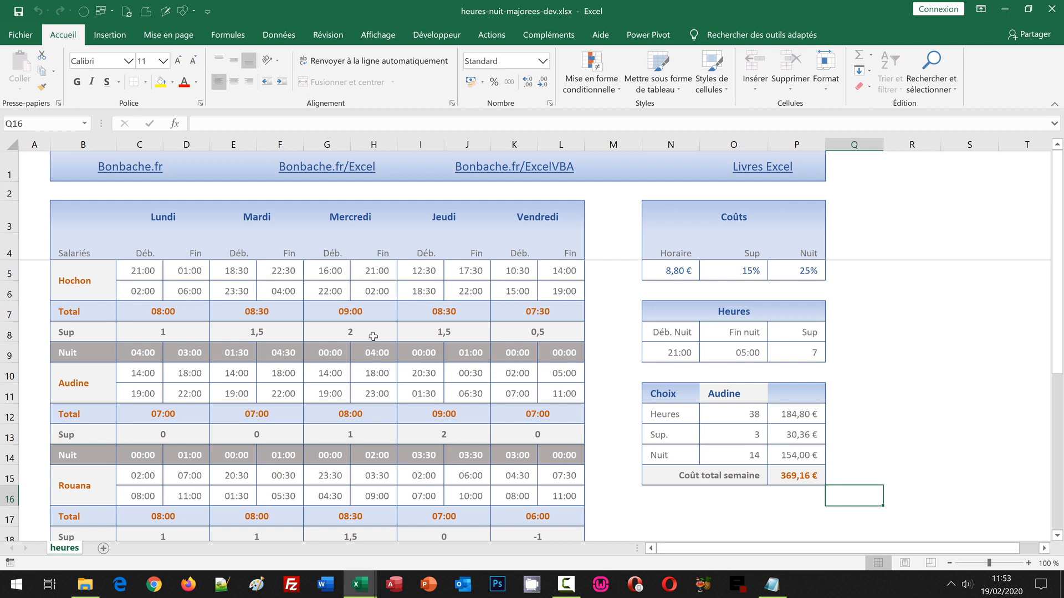
Examine the first employee's Monday shift times and the total, overtime and night-hour formulas in the completed workbook
{"action": "left_click_drag", "start_coordinate": [150, 267], "coordinate": [177, 288]}
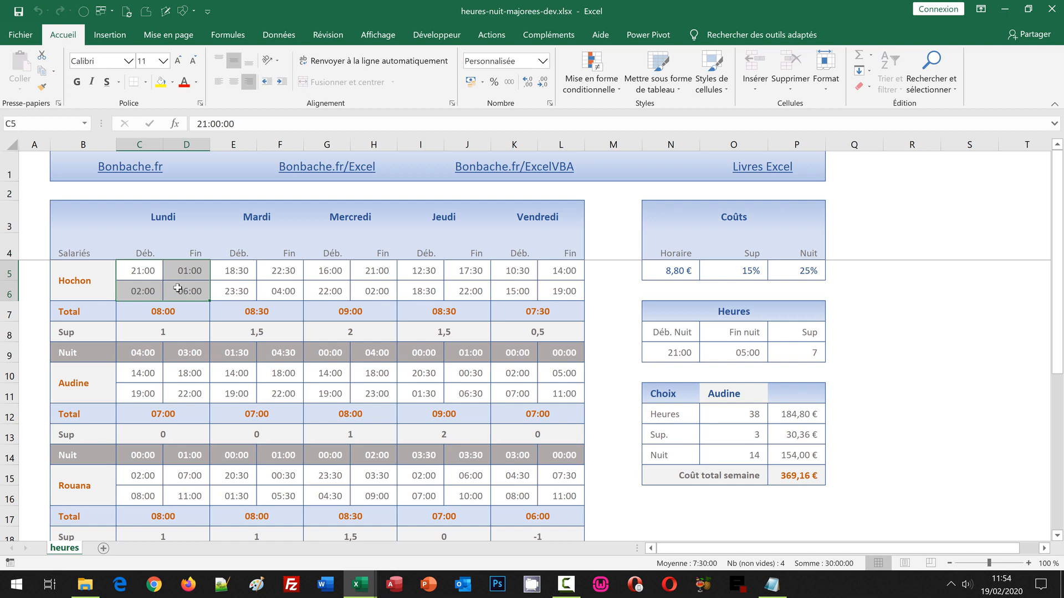
{"action": "left_click", "coordinate": [147, 313]}
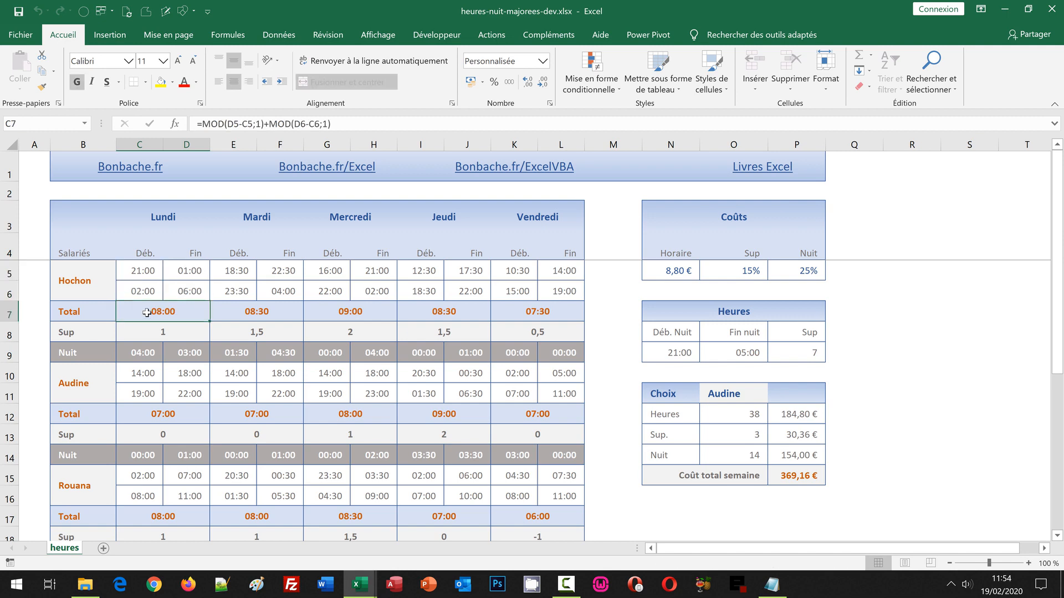
{"action": "left_click", "coordinate": [148, 331]}
{"action": "left_click_drag", "start_coordinate": [149, 351], "coordinate": [183, 356]}
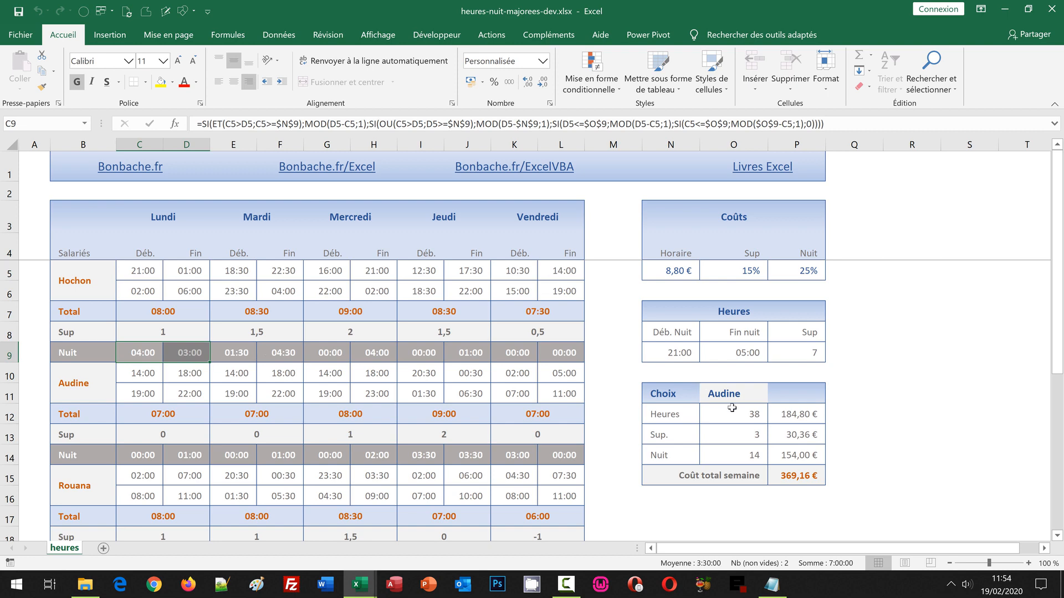
Select the third employee in the Choix list at O11 to recalculate the weekly cost summary
{"action": "left_click", "coordinate": [743, 394]}
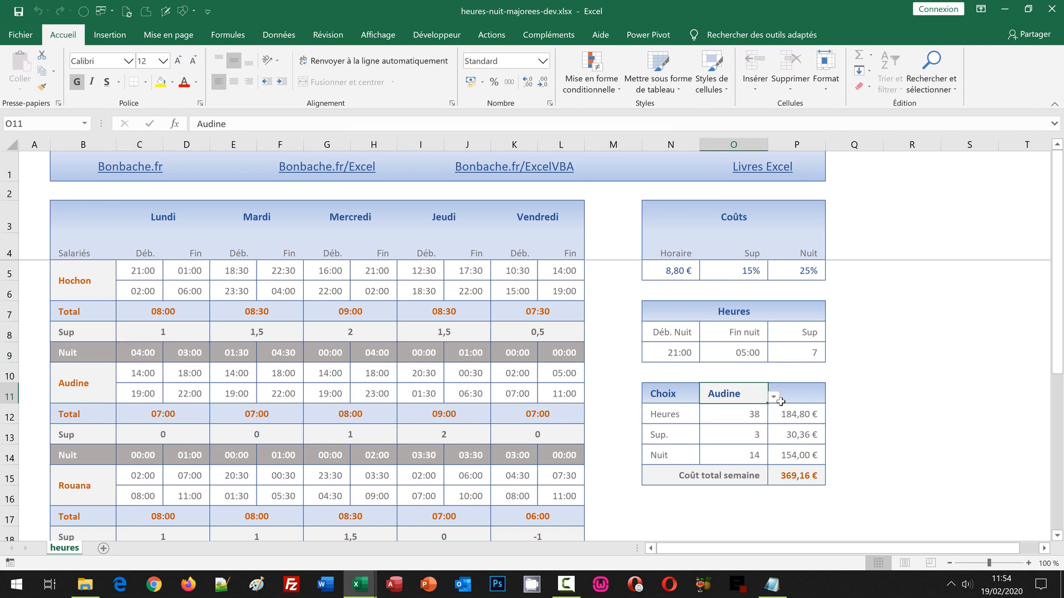
{"action": "left_click", "coordinate": [774, 398]}
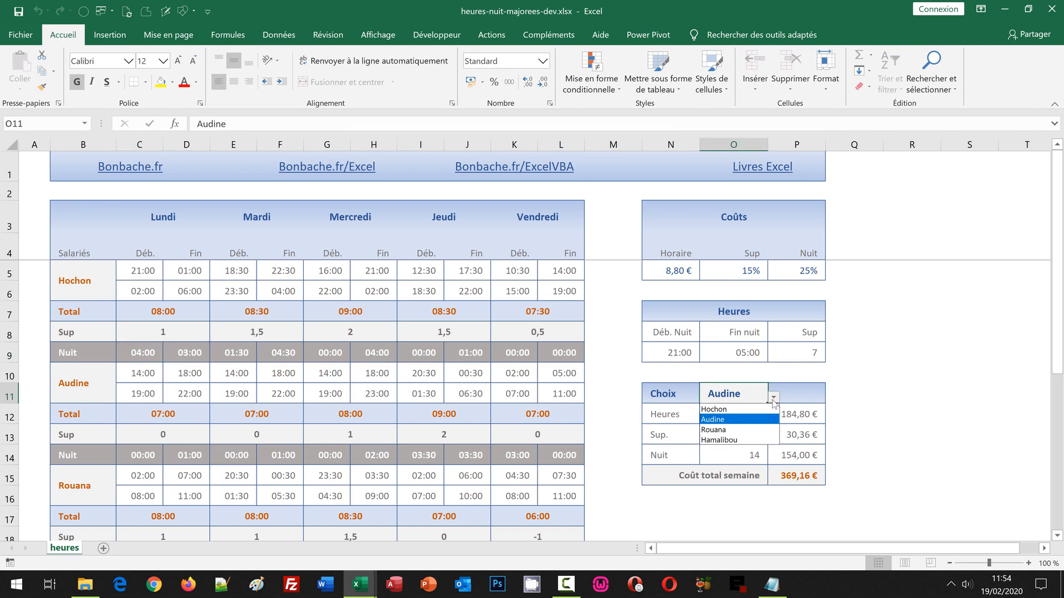
{"action": "left_click", "coordinate": [734, 431]}
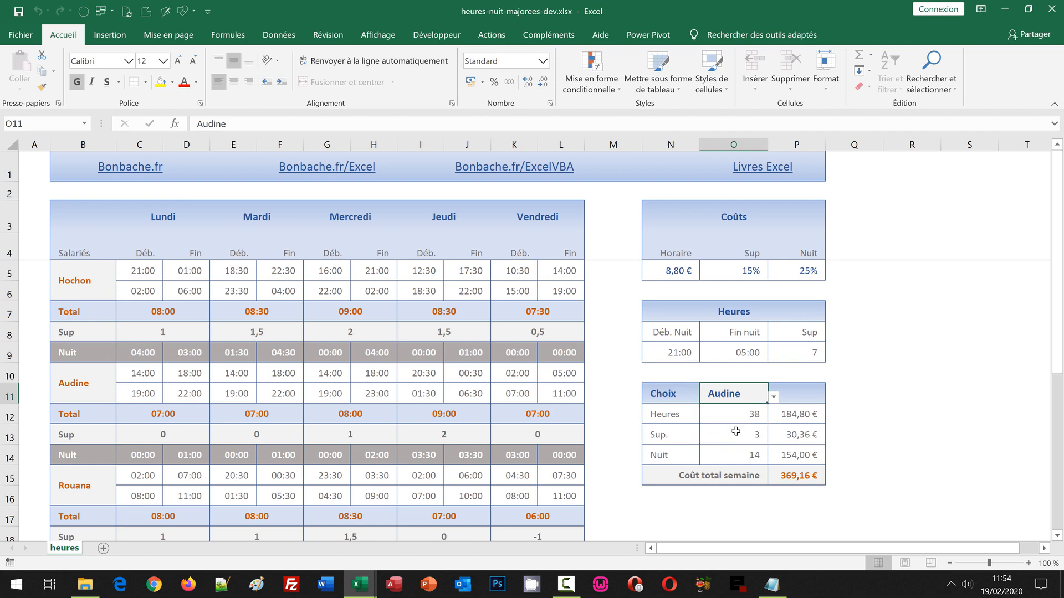
{"action": "left_click", "coordinate": [863, 432]}
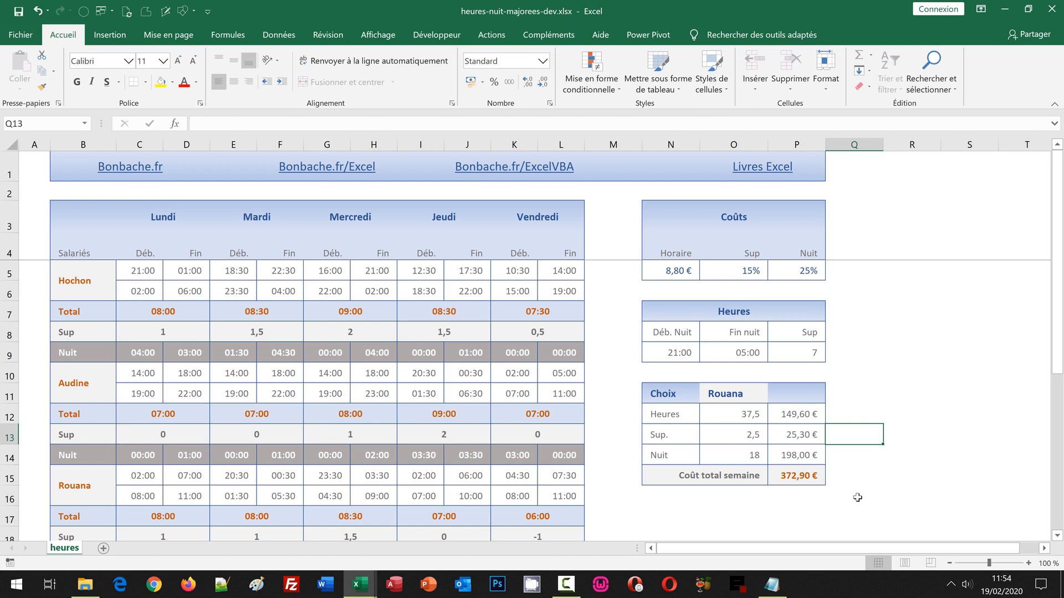
{"action": "left_click", "coordinate": [898, 329]}
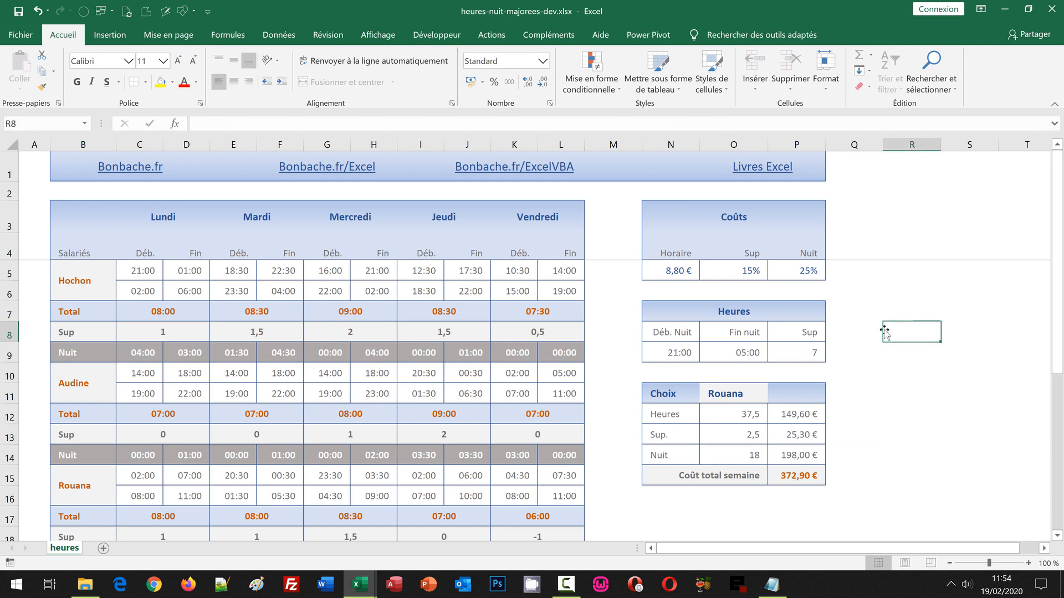
Switch to the workbook heures-nuit-majorees.xlsx and review the first employee's Total and Nuit rows
{"action": "mouse_move", "coordinate": [362, 595]}
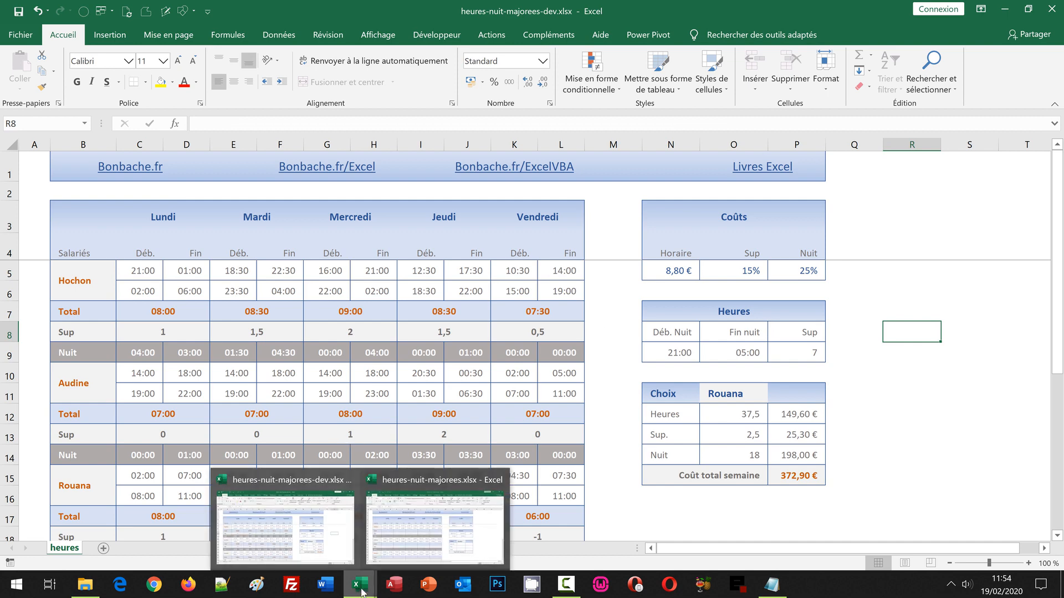
{"action": "left_click", "coordinate": [424, 546]}
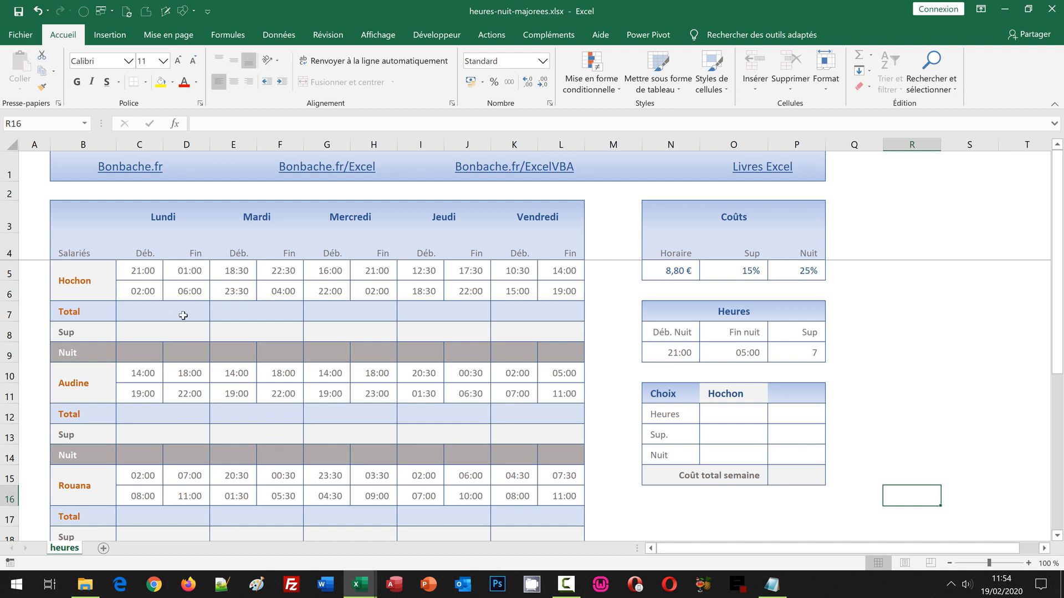
{"action": "left_click", "coordinate": [80, 289]}
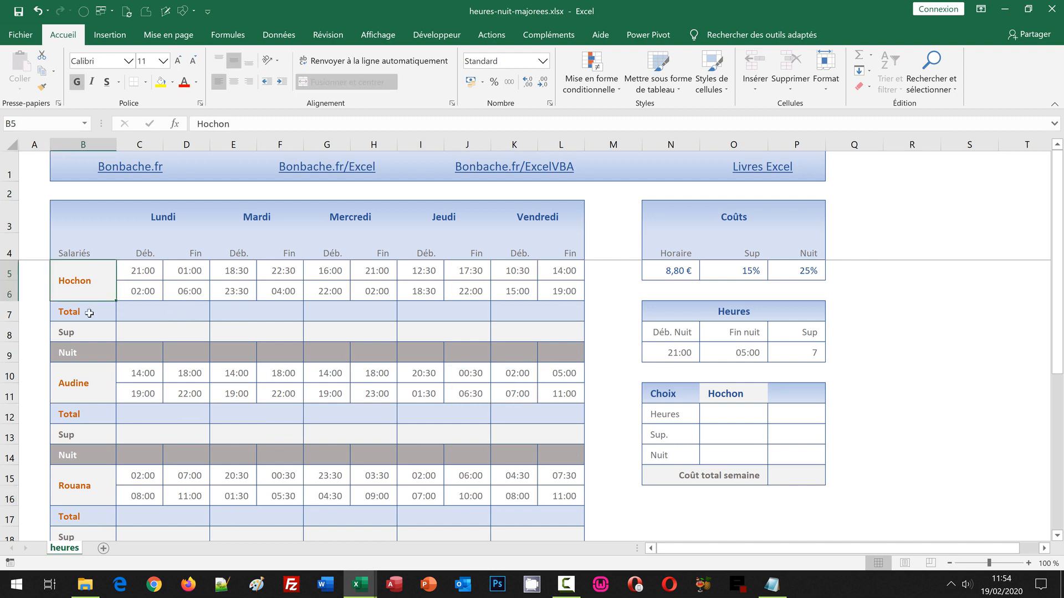
{"action": "left_click", "coordinate": [89, 313]}
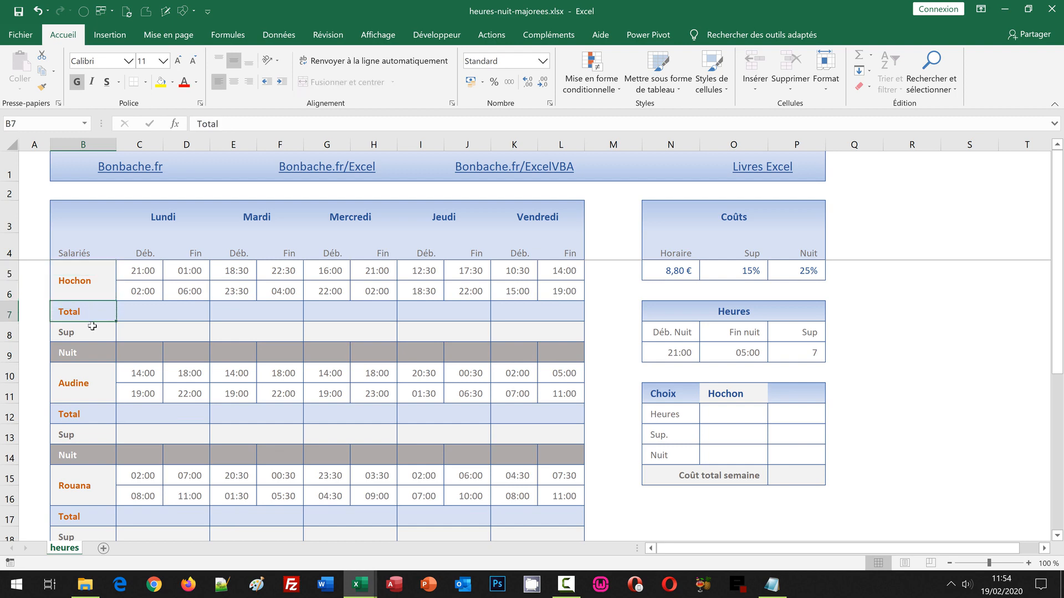
{"action": "left_click", "coordinate": [91, 351]}
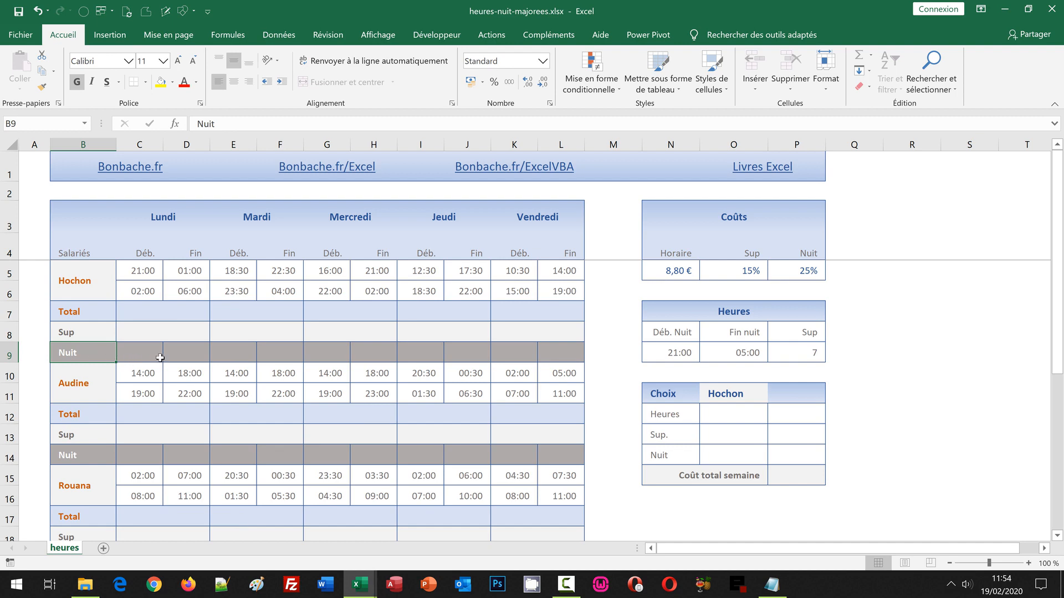
Examine the cost rates and hour thresholds, plus the employee choice list and weekly total cell of the summary table
{"action": "left_click", "coordinate": [685, 270]}
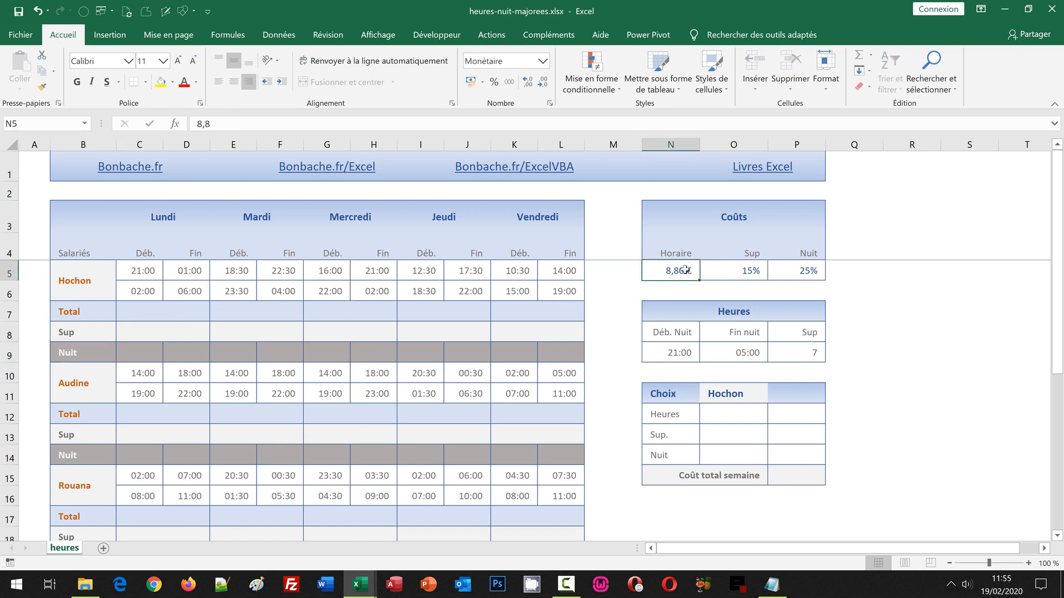
{"action": "left_click", "coordinate": [754, 275]}
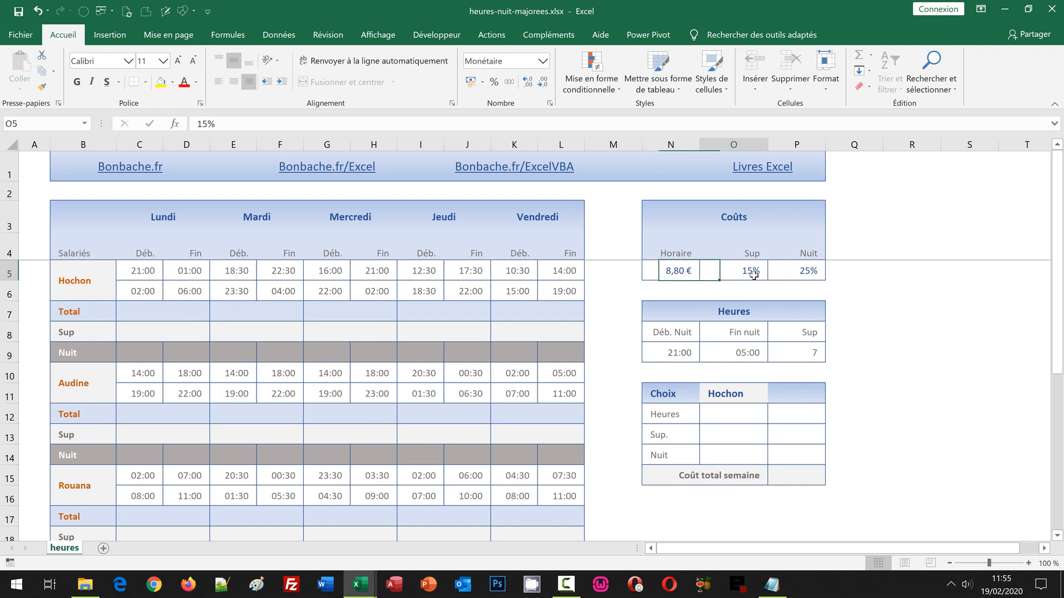
{"action": "left_click", "coordinate": [804, 275]}
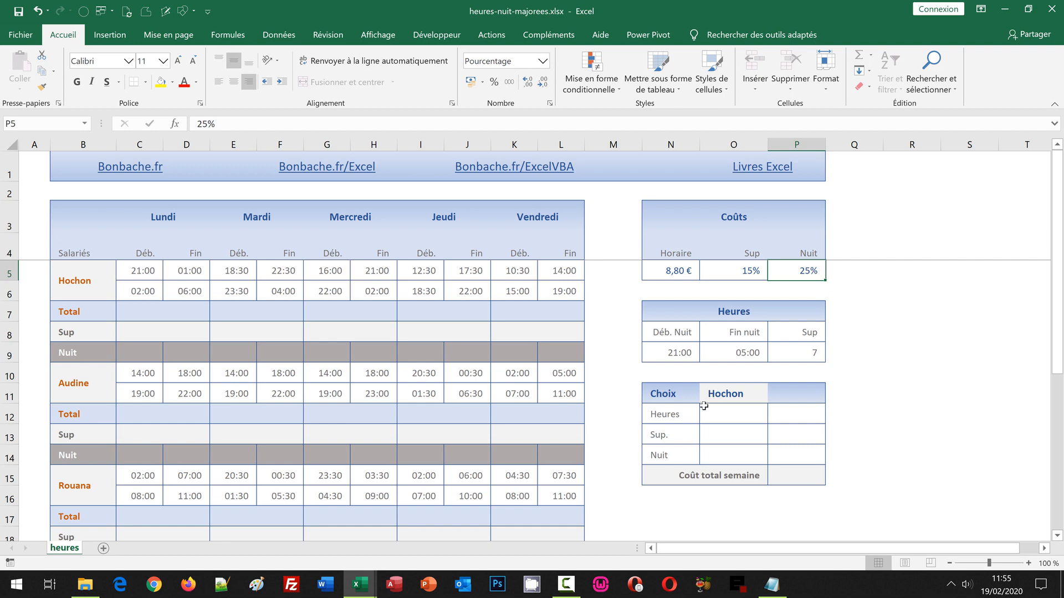
{"action": "left_click", "coordinate": [662, 355]}
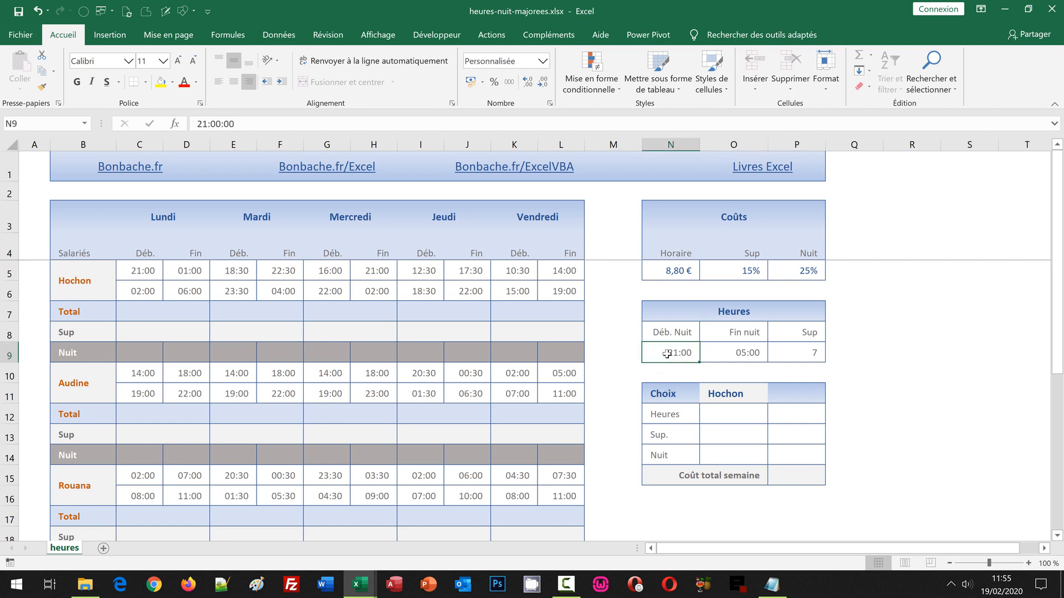
{"action": "left_click", "coordinate": [739, 353]}
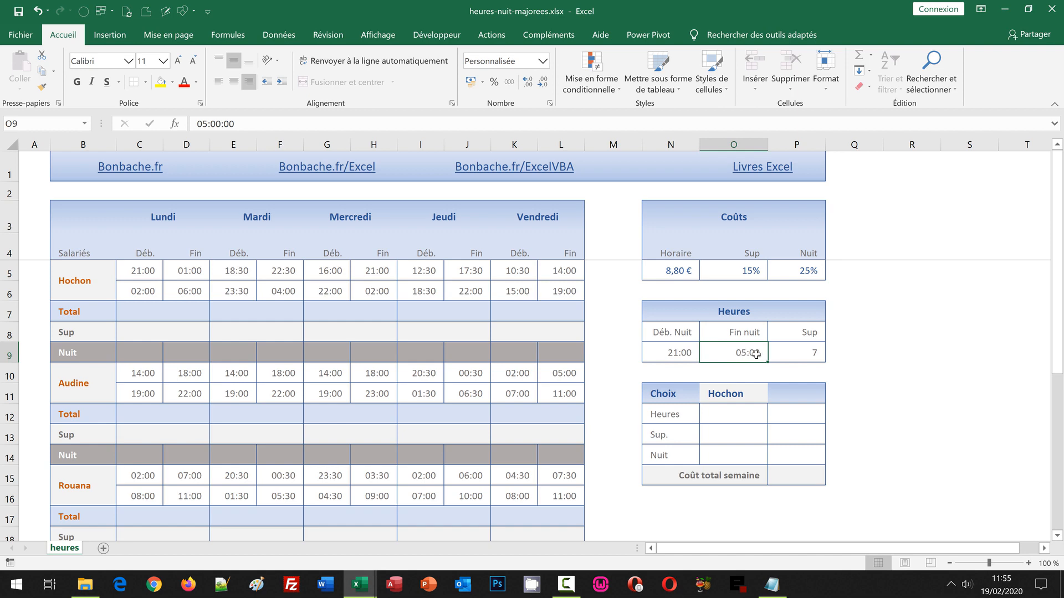
{"action": "left_click", "coordinate": [809, 356]}
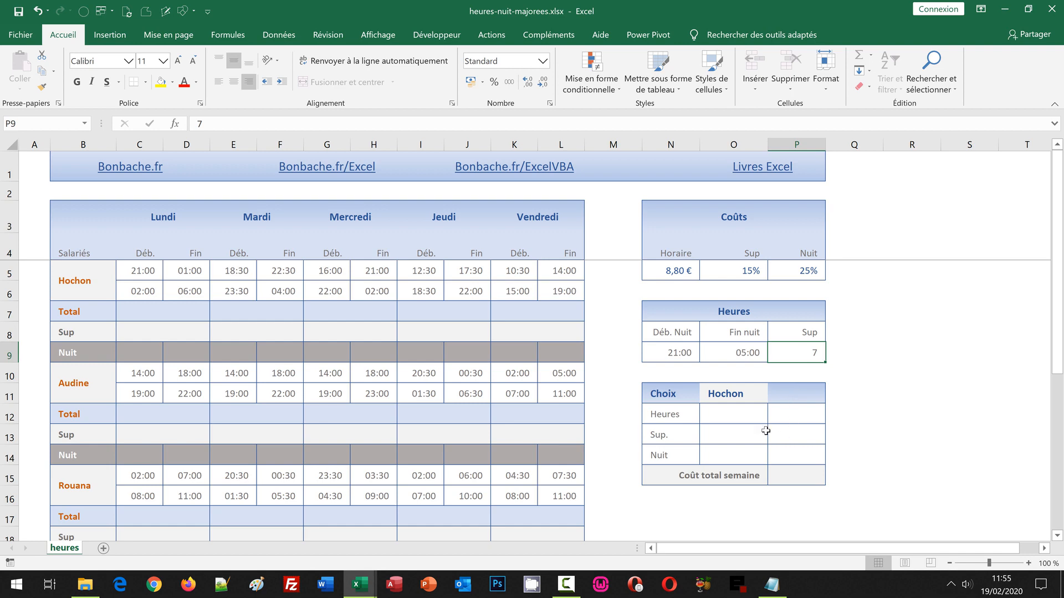
{"action": "left_click", "coordinate": [757, 396]}
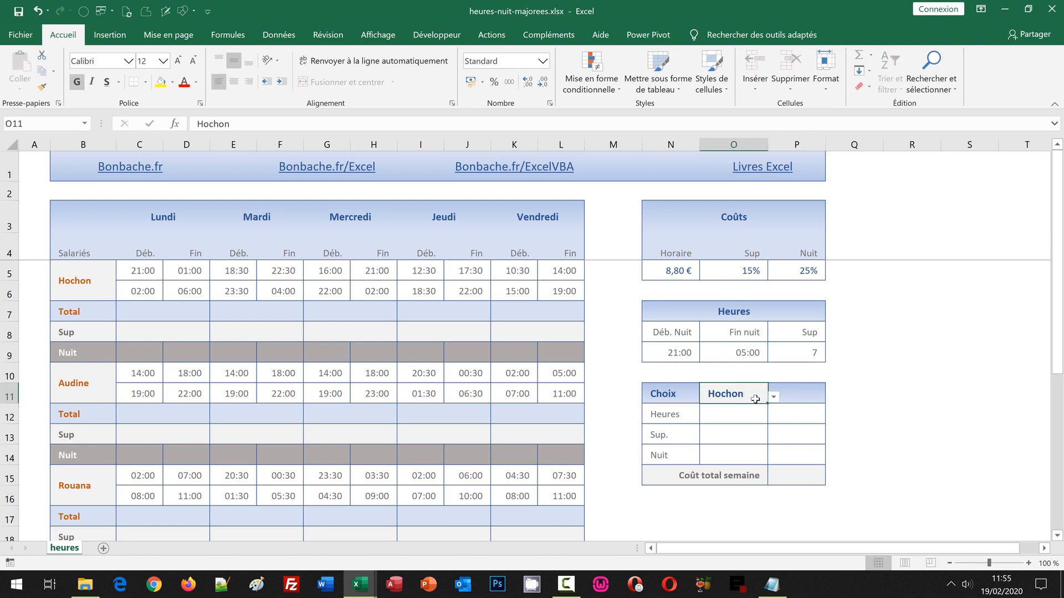
{"action": "left_click", "coordinate": [773, 398]}
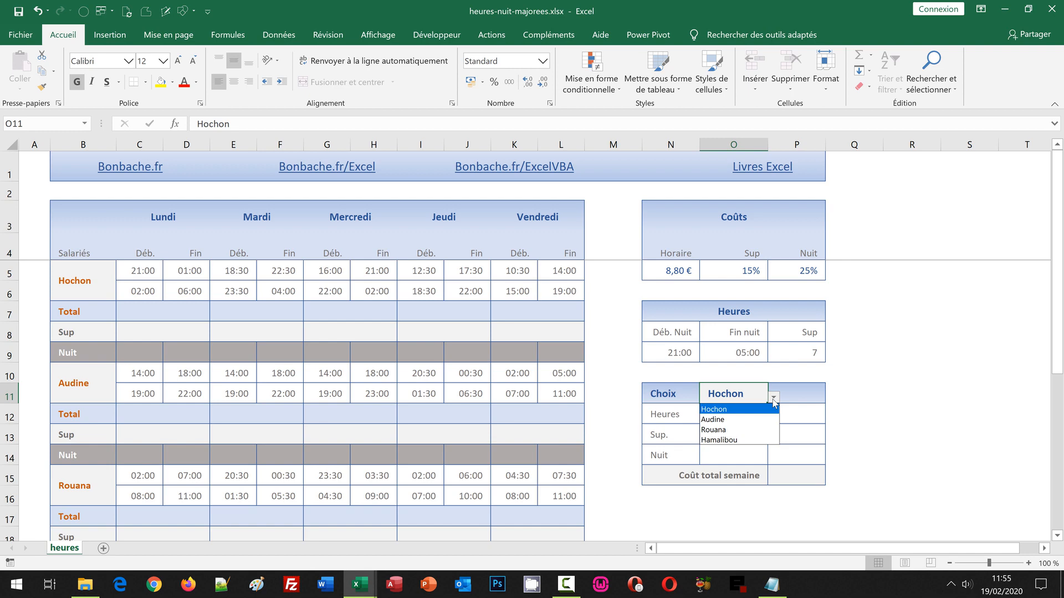
{"action": "left_click", "coordinate": [773, 398]}
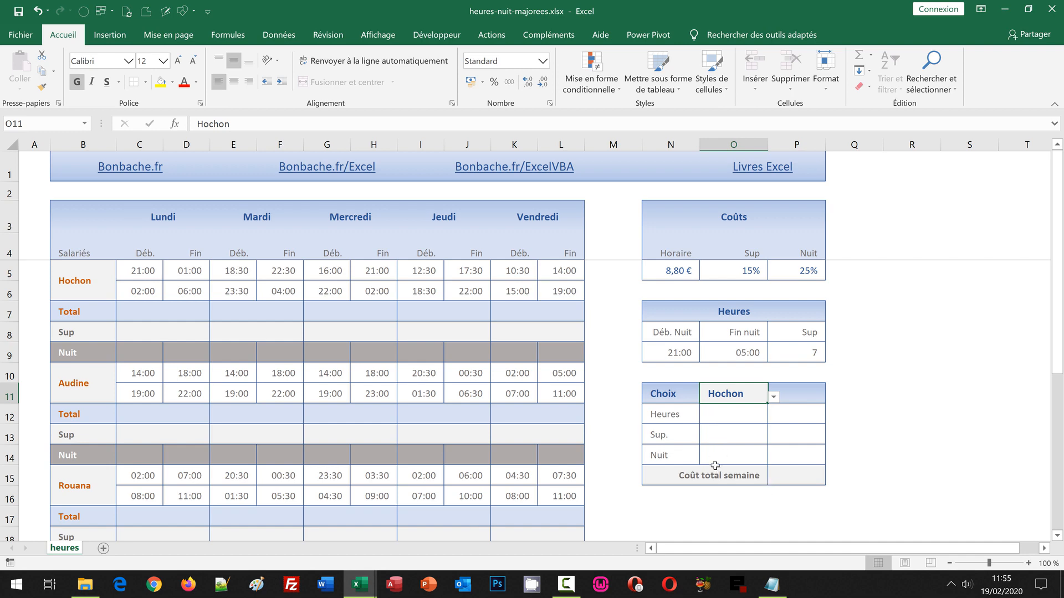
{"action": "left_click", "coordinate": [786, 475]}
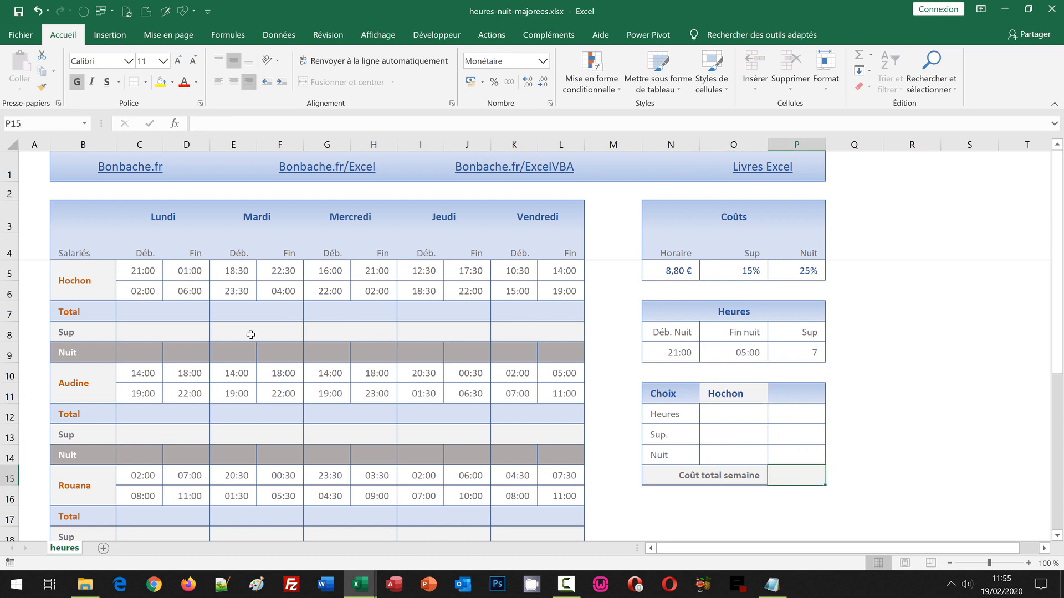
Start the first employee's Monday total in C7 with =MOD(D5-C5;1) for the first shift's duration
{"action": "left_click", "coordinate": [140, 308]}
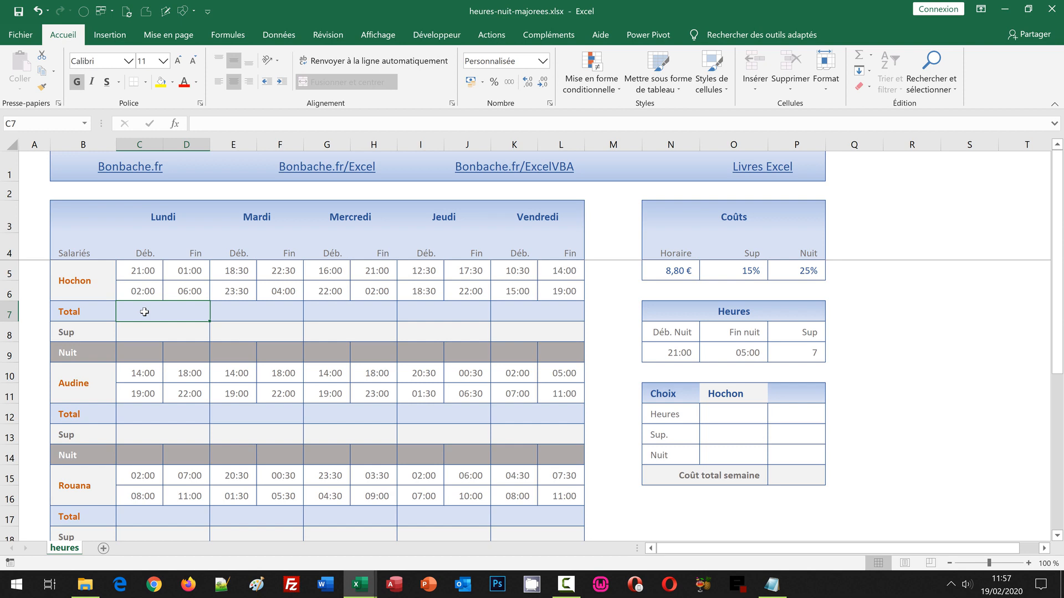
{"action": "type", "text": "=Mod"}
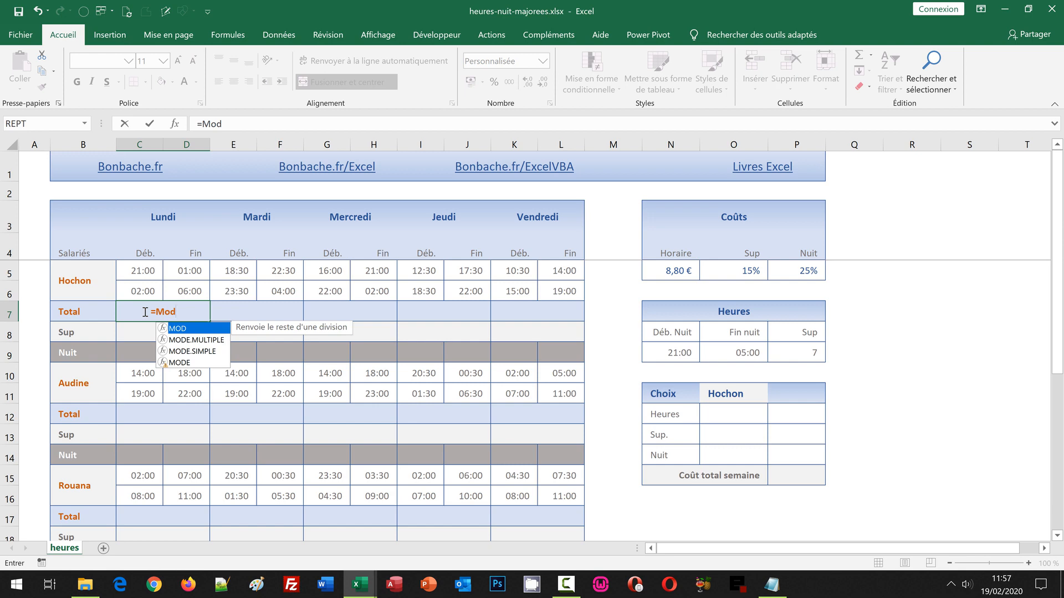
{"action": "type", "text": "("}
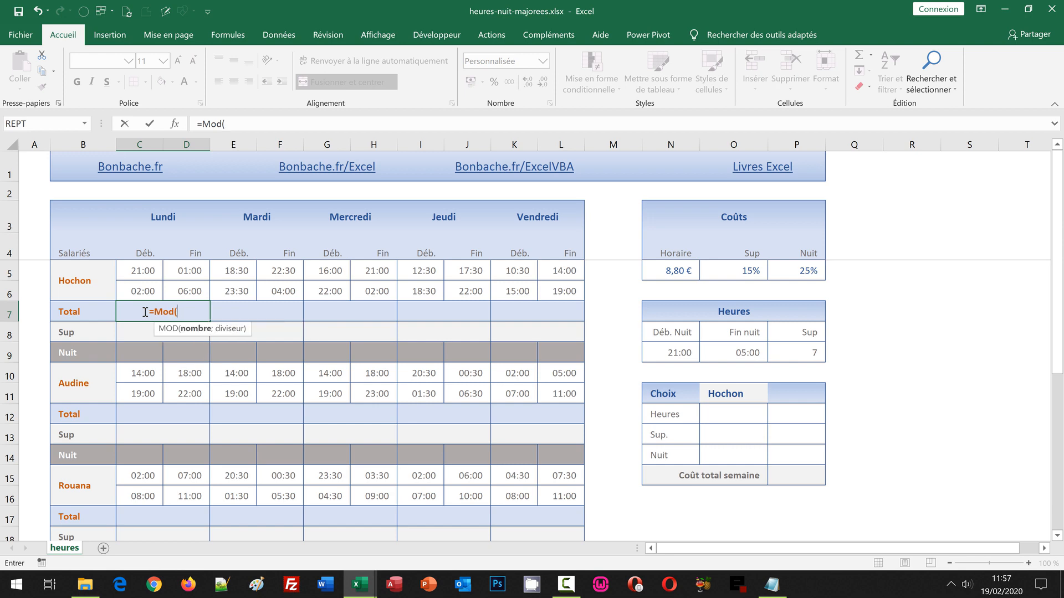
{"action": "left_click", "coordinate": [183, 271]}
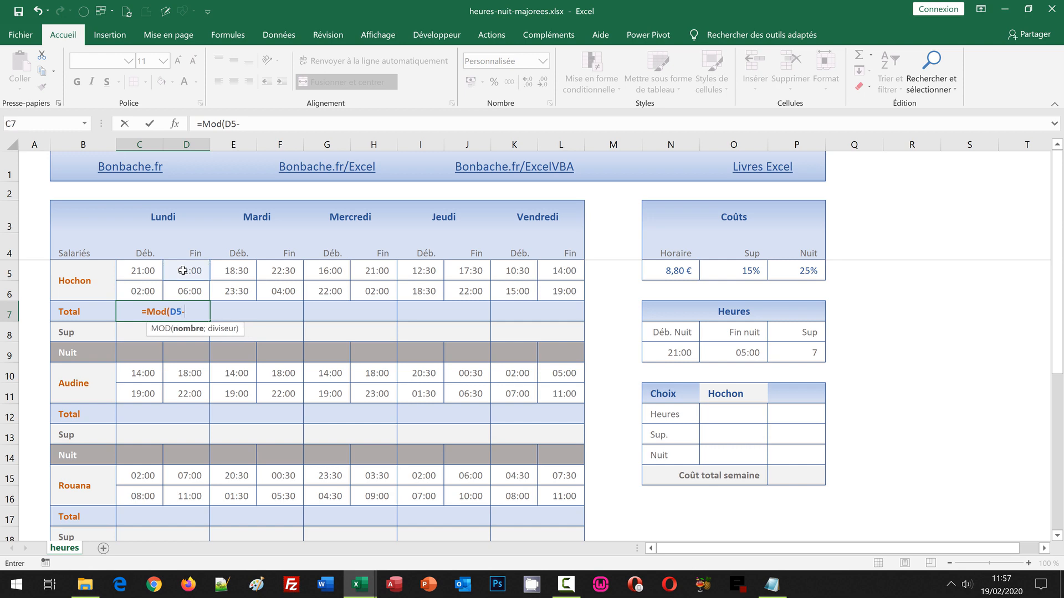
{"action": "type", "text": "-"}
{"action": "left_click", "coordinate": [146, 271]}
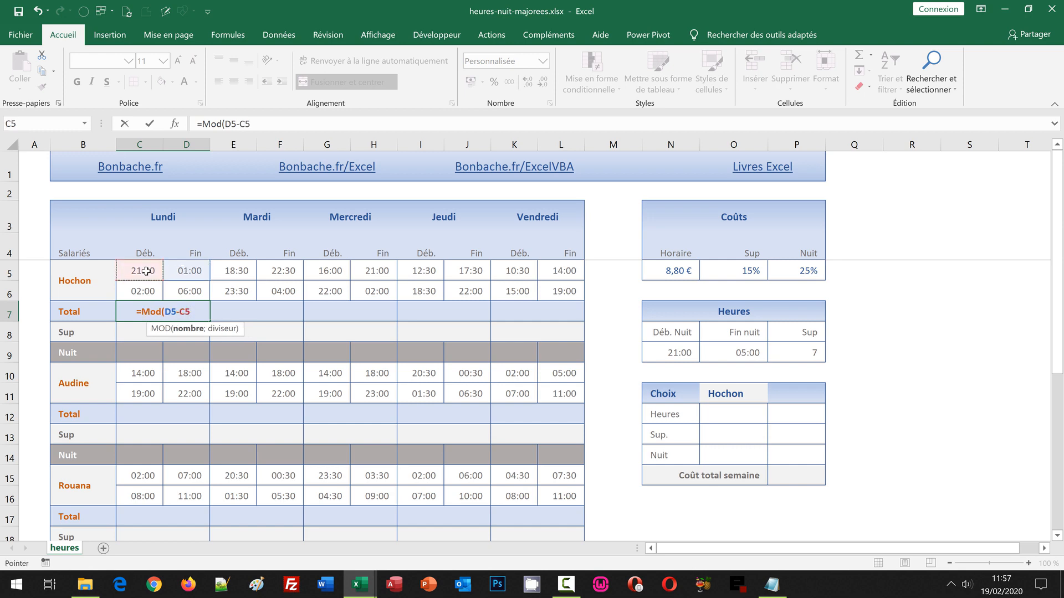
{"action": "type", "text": ";"}
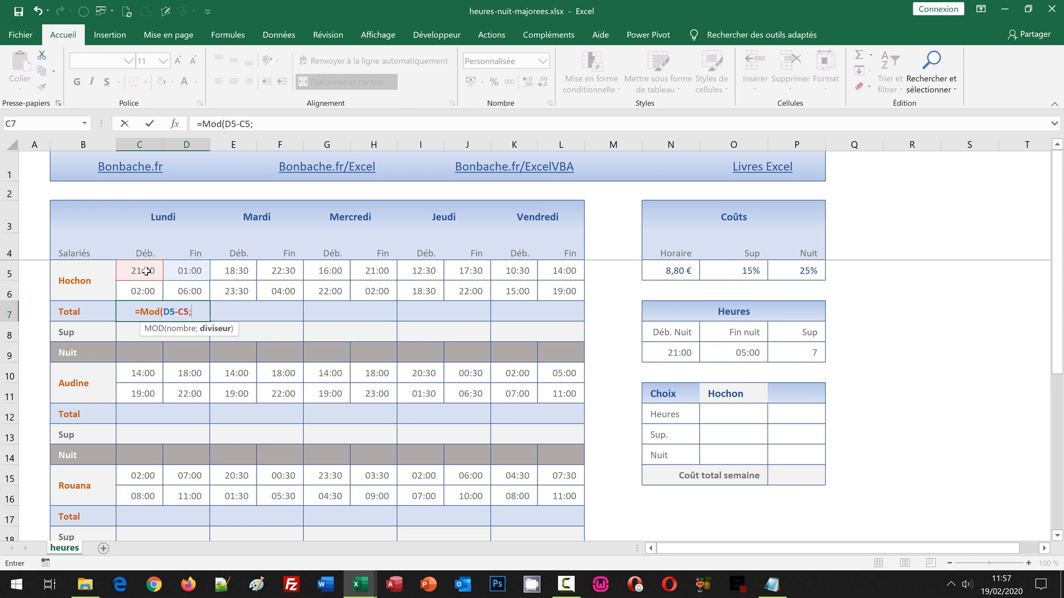
{"action": "type", "text": "1"}
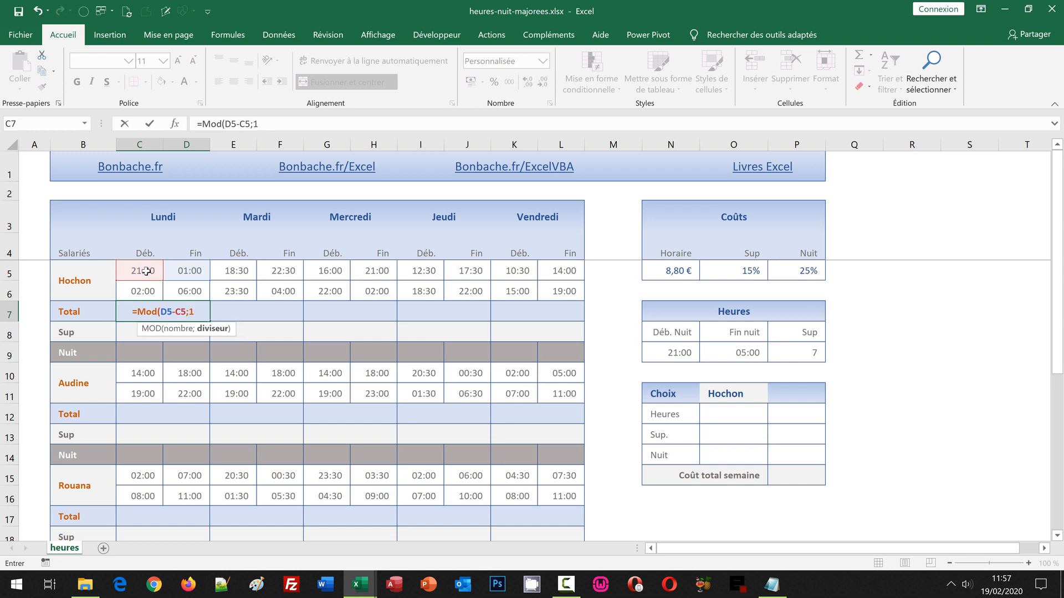
{"action": "type", "text": ")"}
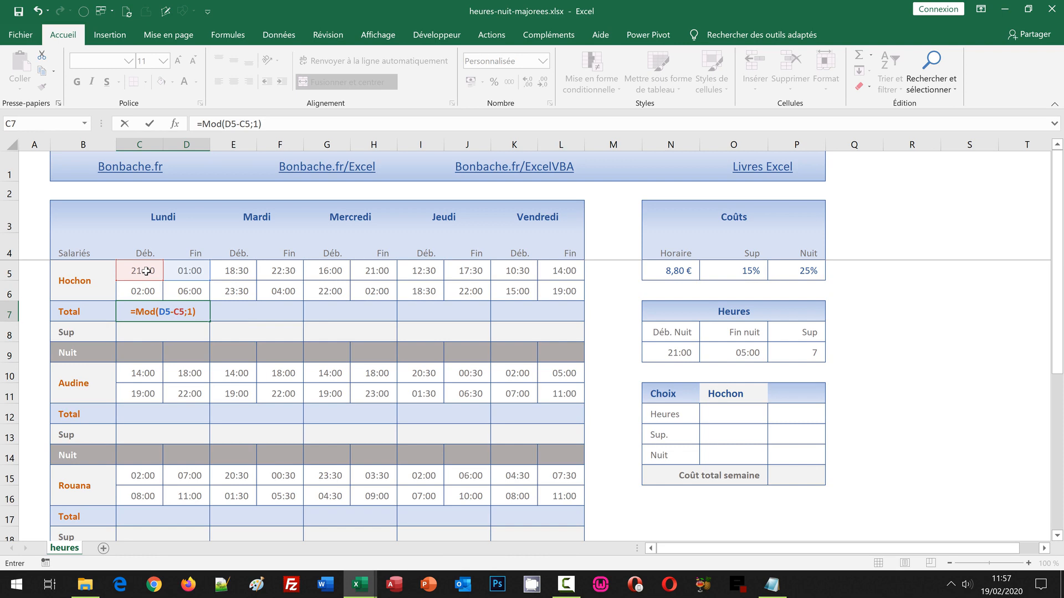
Complete the Monday total in C7 by adding the second shift's duration, giving =MOD(D5-C5;1)+MOD(D6-C6;1)
{"action": "type", "text": "+"}
{"action": "type", "text": "Mod"}
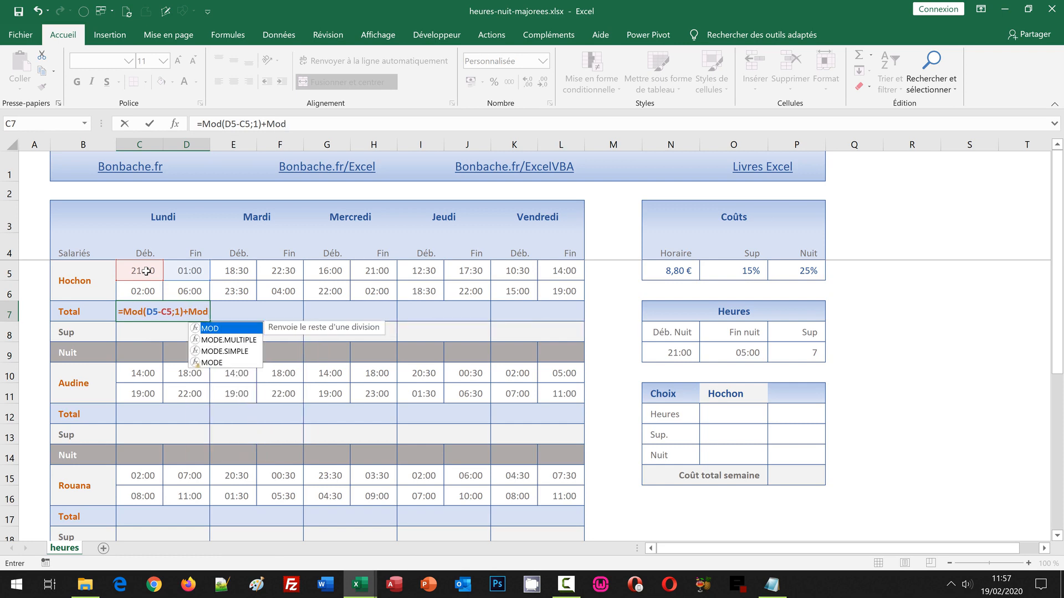
{"action": "type", "text": "("}
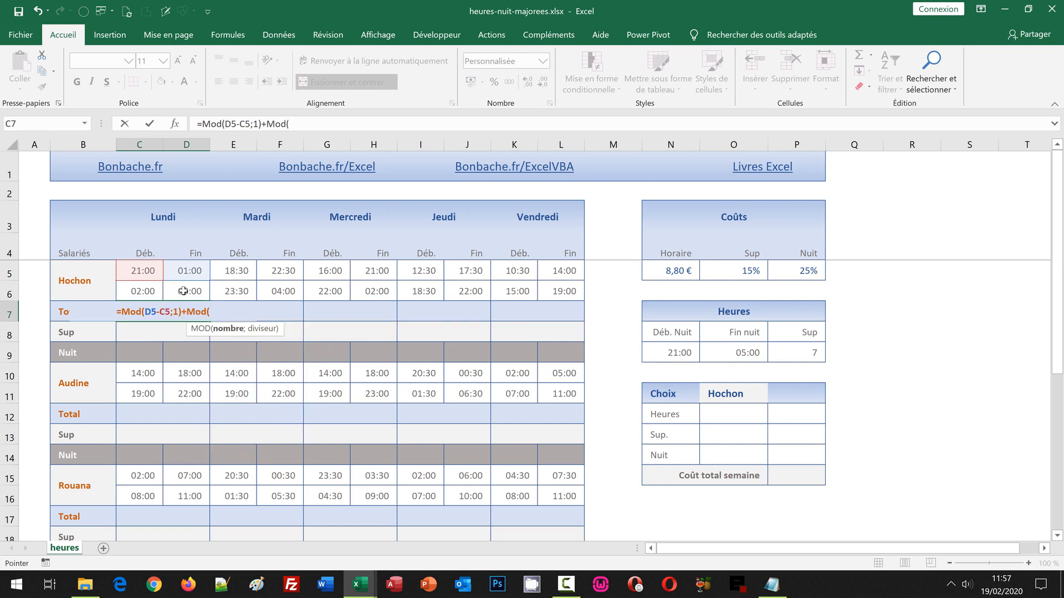
{"action": "left_click", "coordinate": [183, 291]}
{"action": "type", "text": "-"}
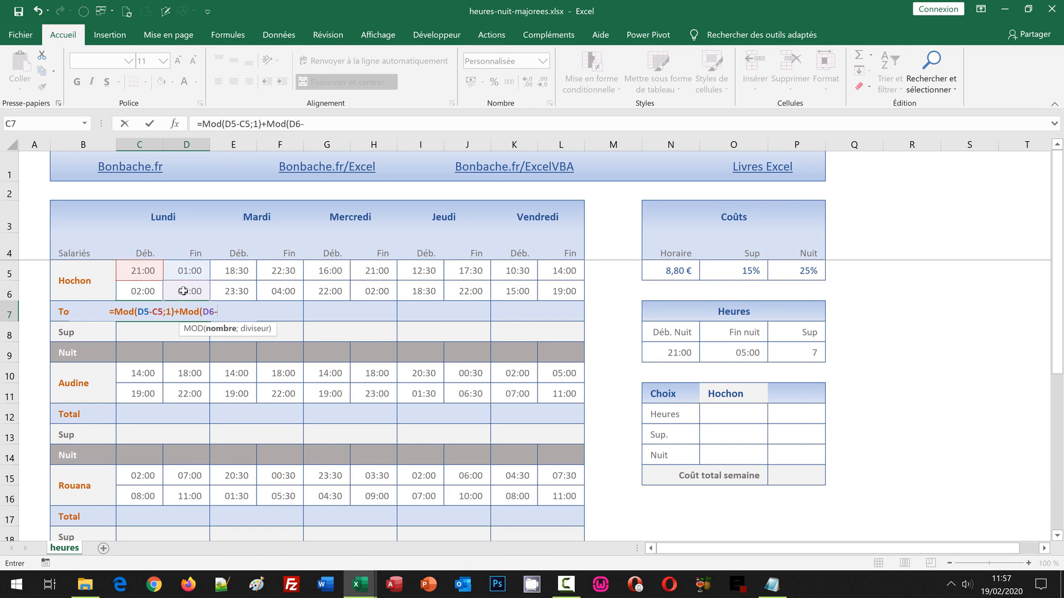
{"action": "left_click", "coordinate": [142, 292]}
{"action": "type", "text": ";1)"}
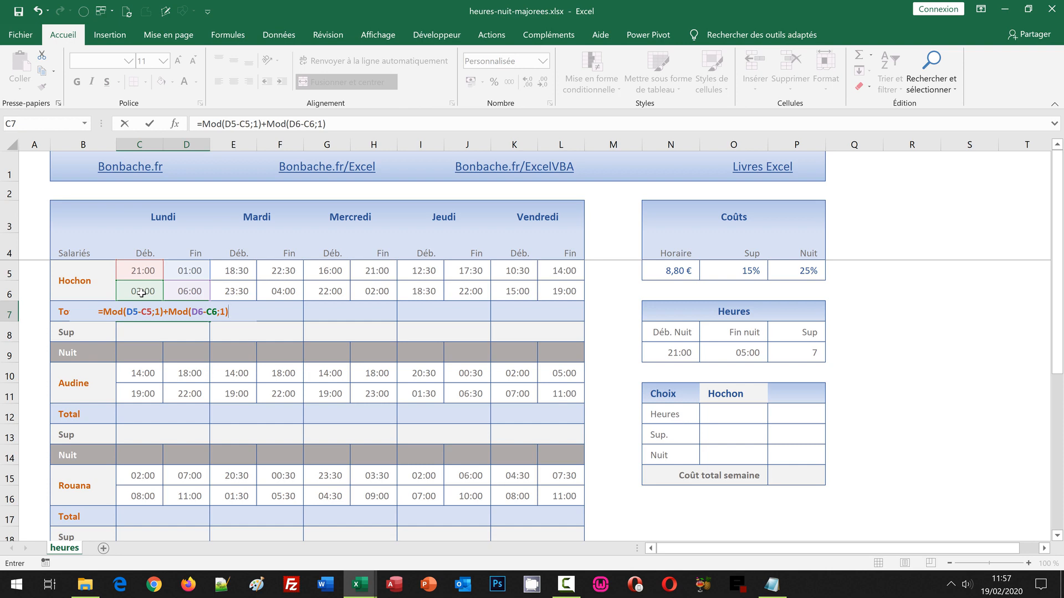
{"action": "key", "text": "ctrl+Return"}
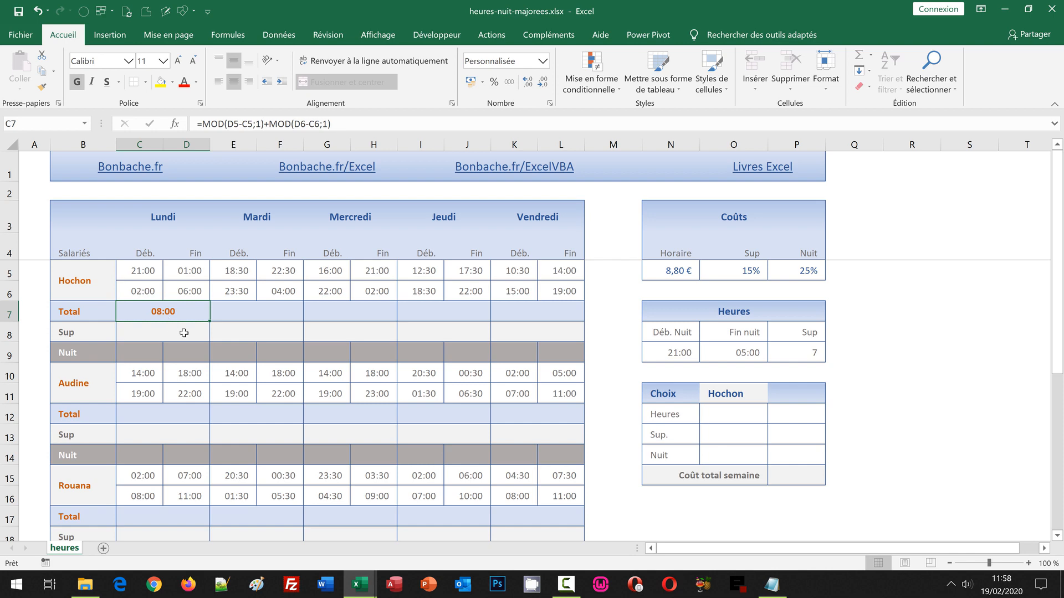
Fill the C7 total across to Friday and copy the row into the other employees' Total rows at C12, C17 and C22
{"action": "left_click_drag", "start_coordinate": [208, 322], "coordinate": [549, 309]}
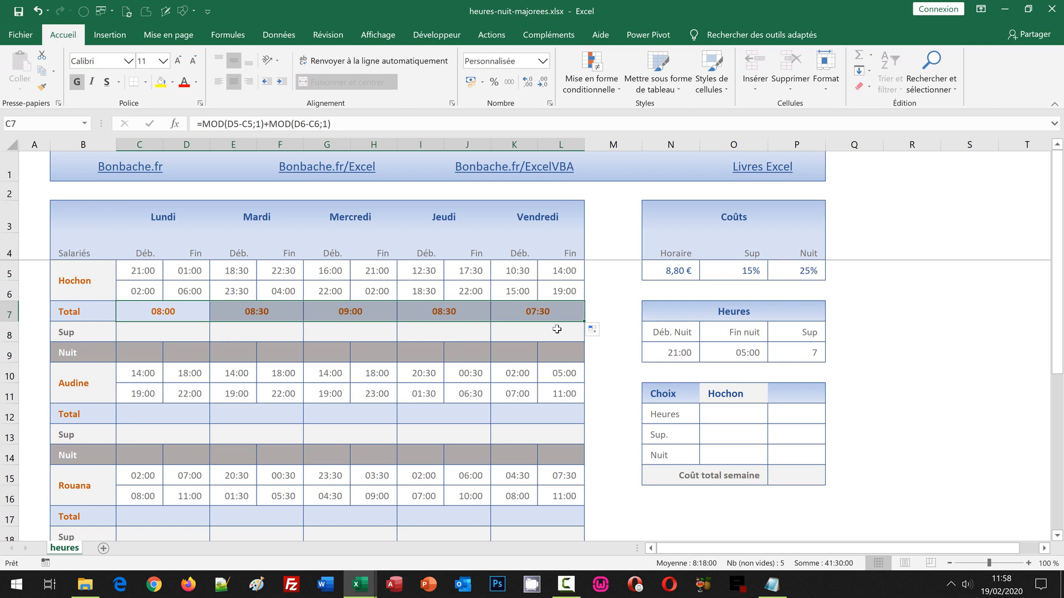
{"action": "key", "text": "ctrl+c"}
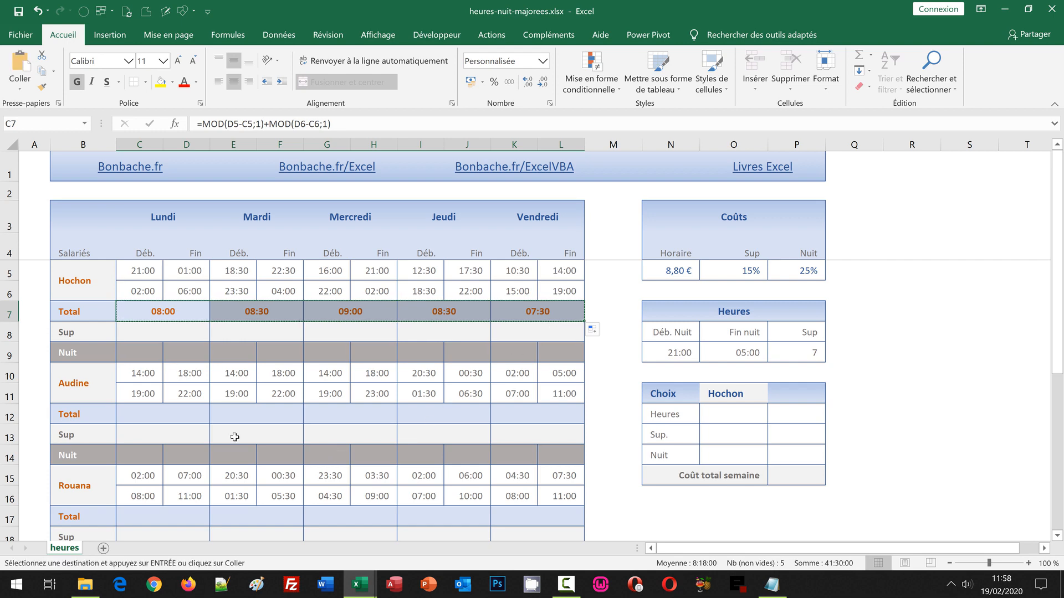
{"action": "left_click", "coordinate": [144, 415]}
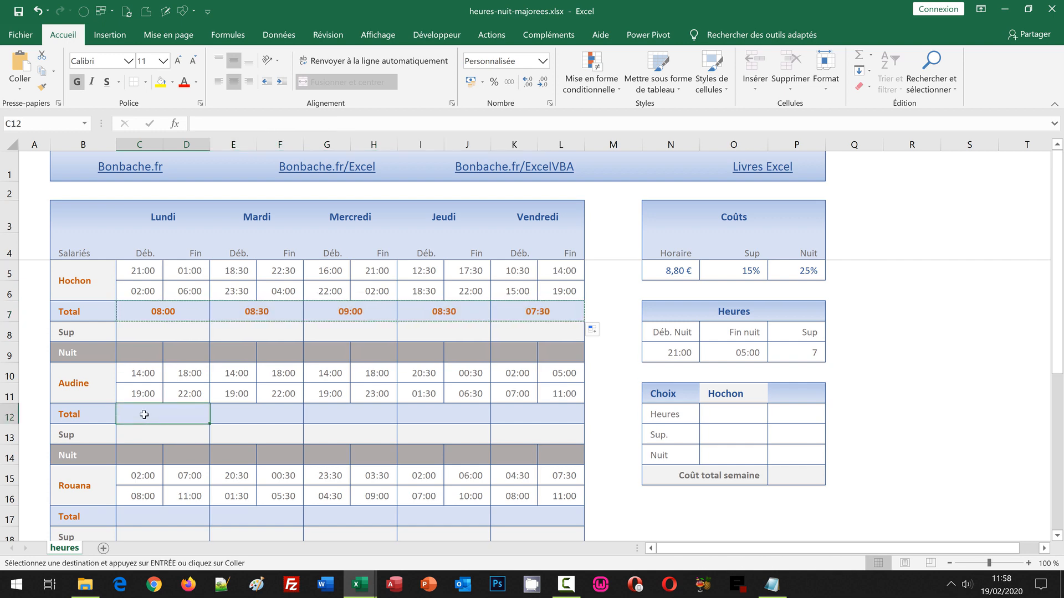
{"action": "key", "text": "ctrl+v"}
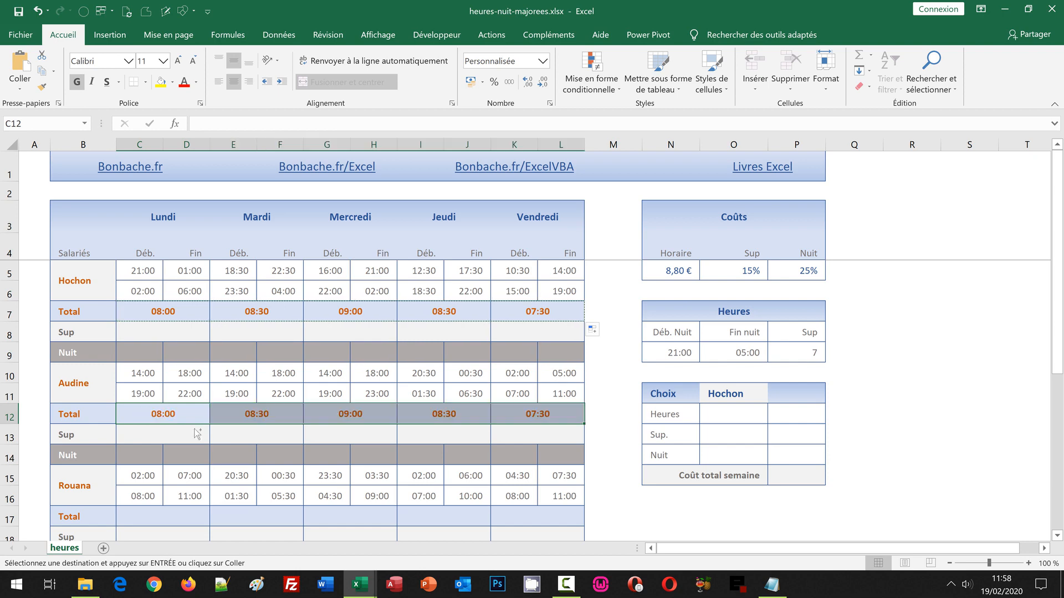
{"action": "scroll", "coordinate": [255, 437], "scroll_direction": "down", "scroll_amount": 1}
{"action": "scroll", "coordinate": [255, 444], "scroll_direction": "down", "scroll_amount": 1}
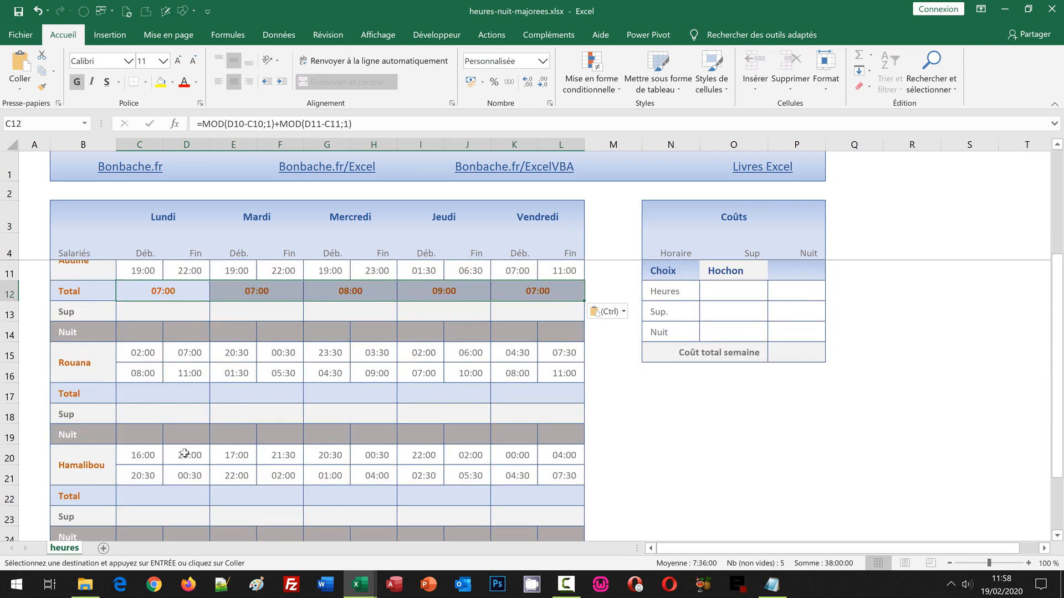
{"action": "left_click", "coordinate": [145, 396]}
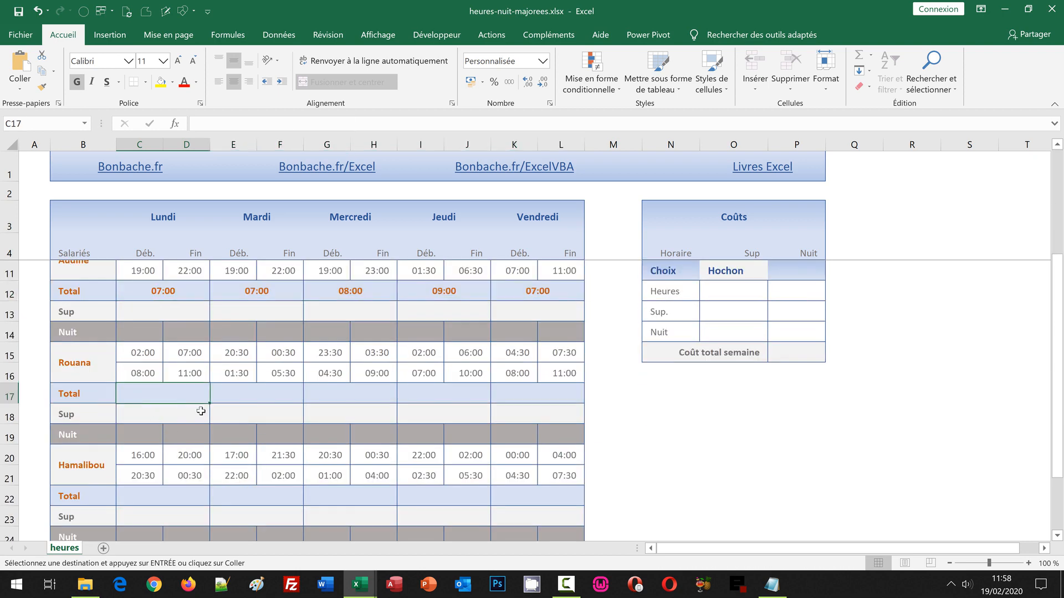
{"action": "key", "text": "ctrl+v"}
{"action": "left_click", "coordinate": [158, 499]}
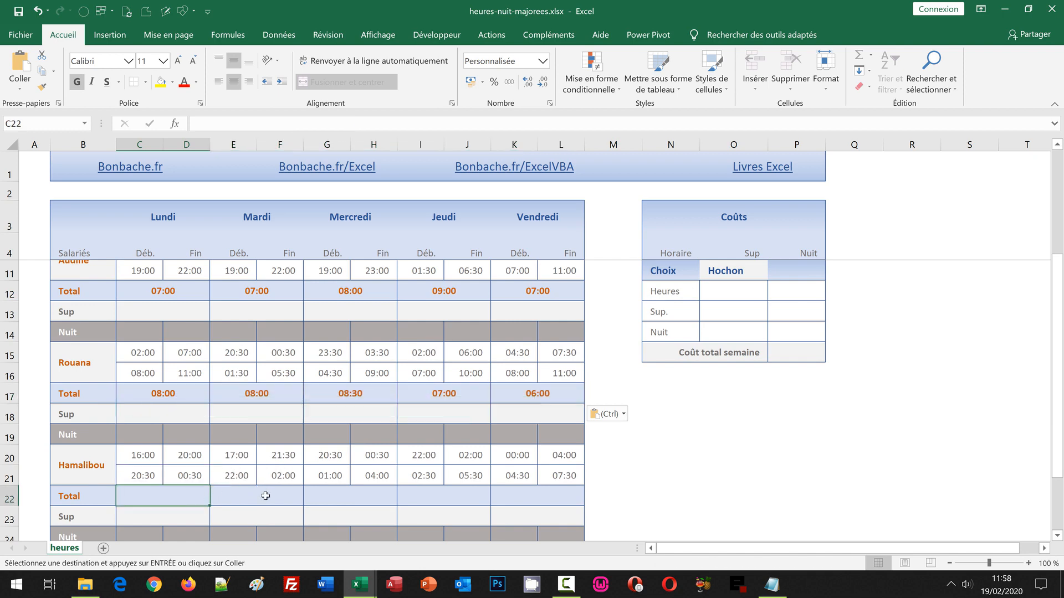
{"action": "key", "text": "ctrl+v"}
Enter =C7/"1:00"-$P$9 in C8 to calculate the first employee's Monday overtime in decimal hours
{"action": "scroll", "coordinate": [429, 506], "scroll_direction": "up", "scroll_amount": 2}
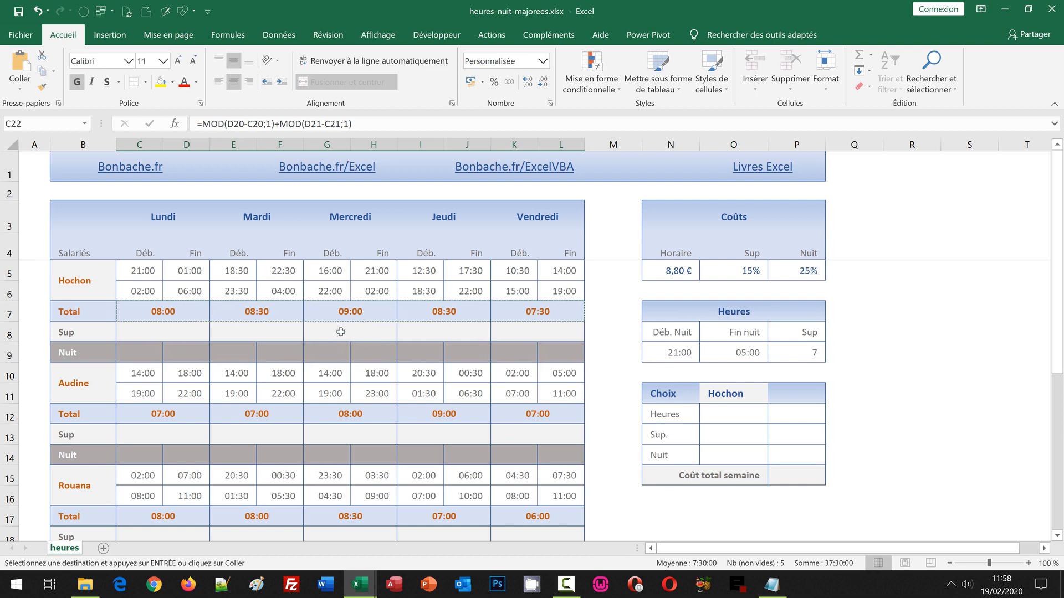
{"action": "left_click", "coordinate": [324, 304]}
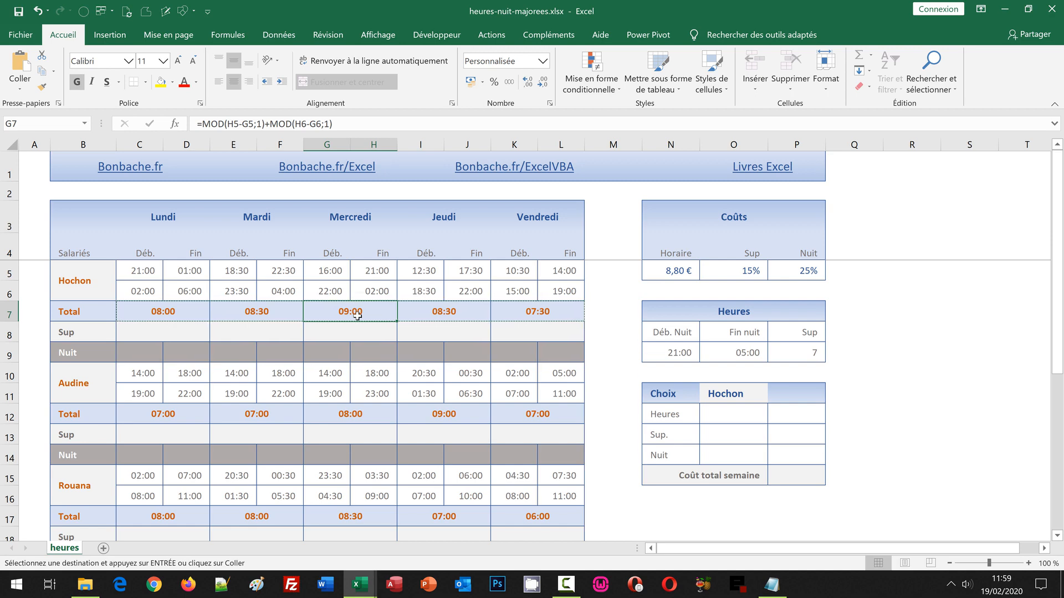
{"action": "left_click", "coordinate": [794, 355]}
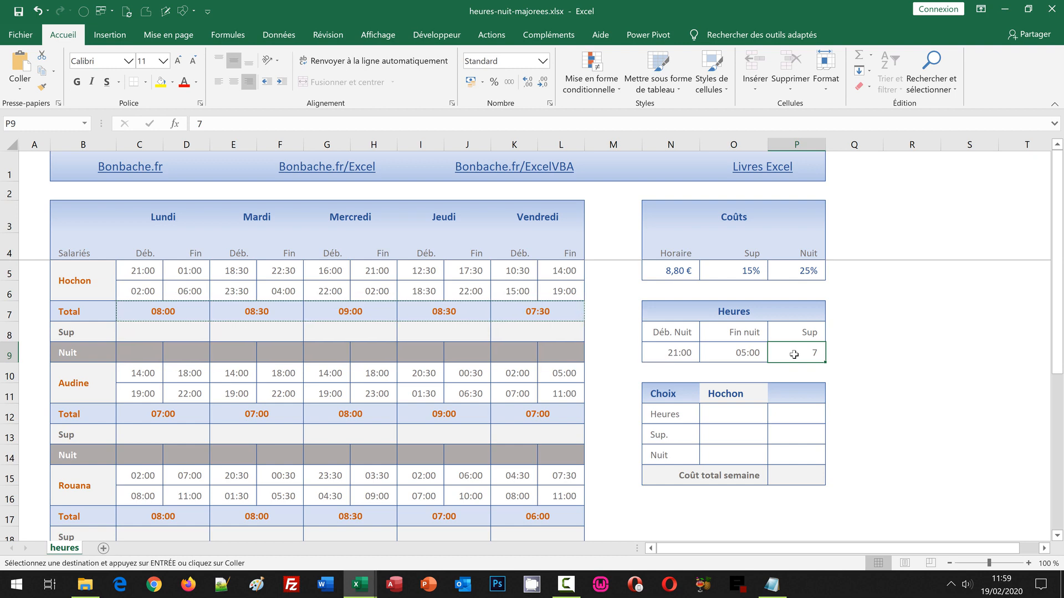
{"action": "left_click", "coordinate": [151, 328]}
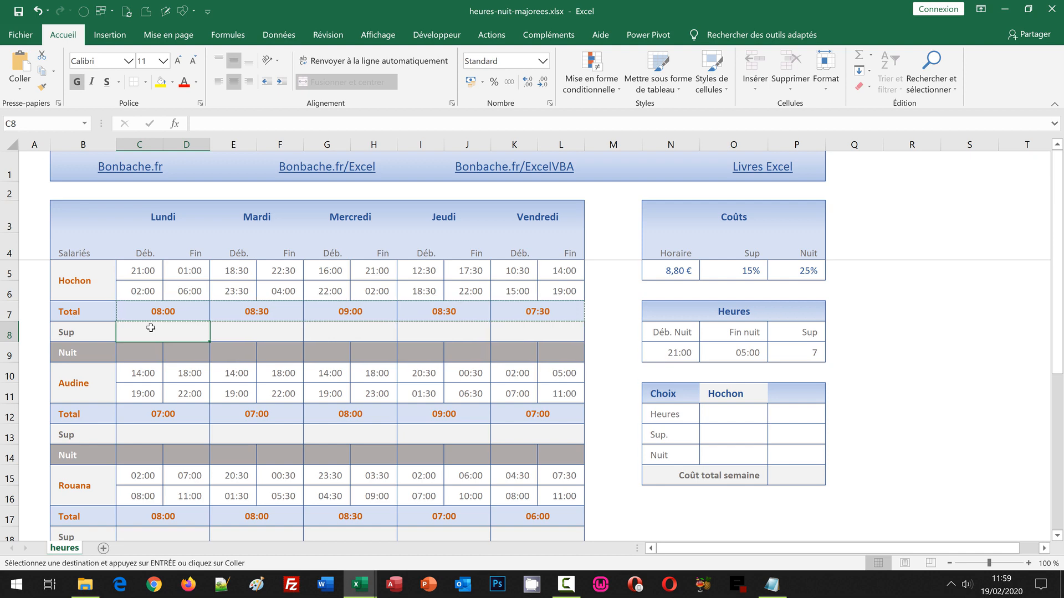
{"action": "type", "text": "="}
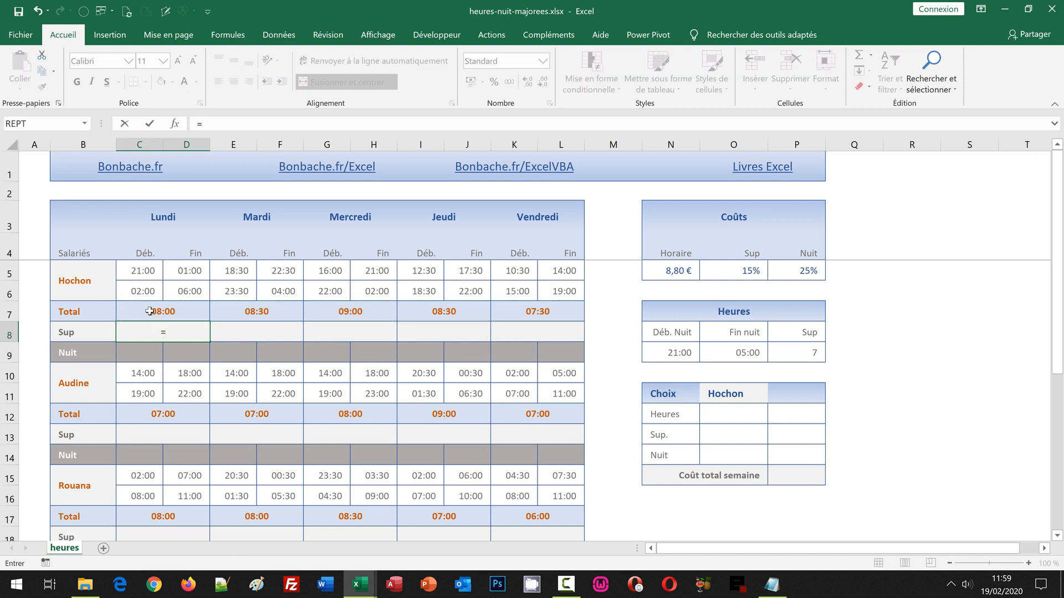
{"action": "left_click", "coordinate": [150, 312]}
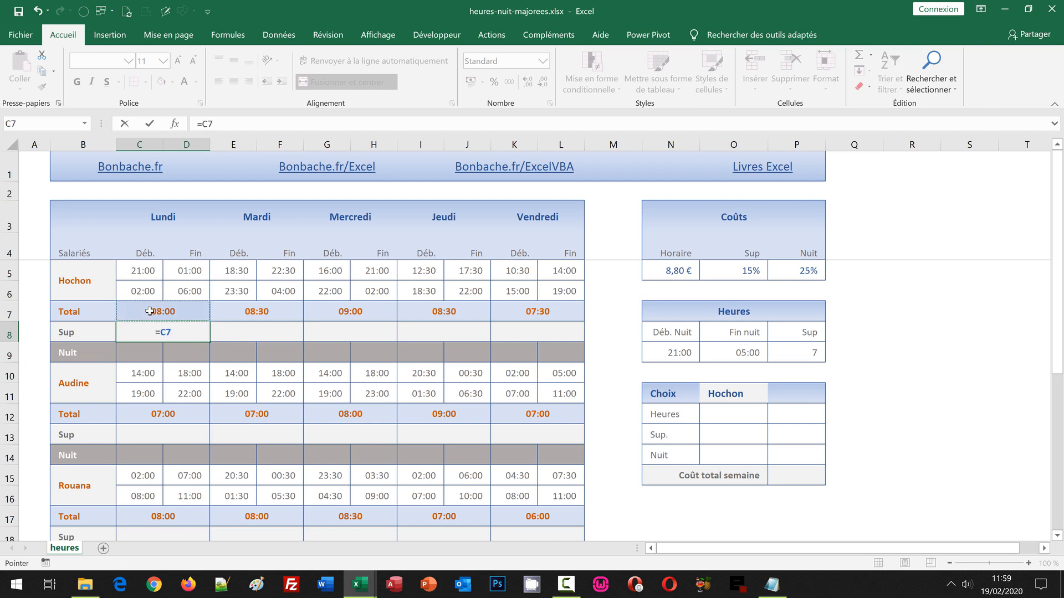
{"action": "type", "text": "/3"}
{"action": "key", "text": "BackSpace"}
{"action": "type", "text": "\"1:00"}
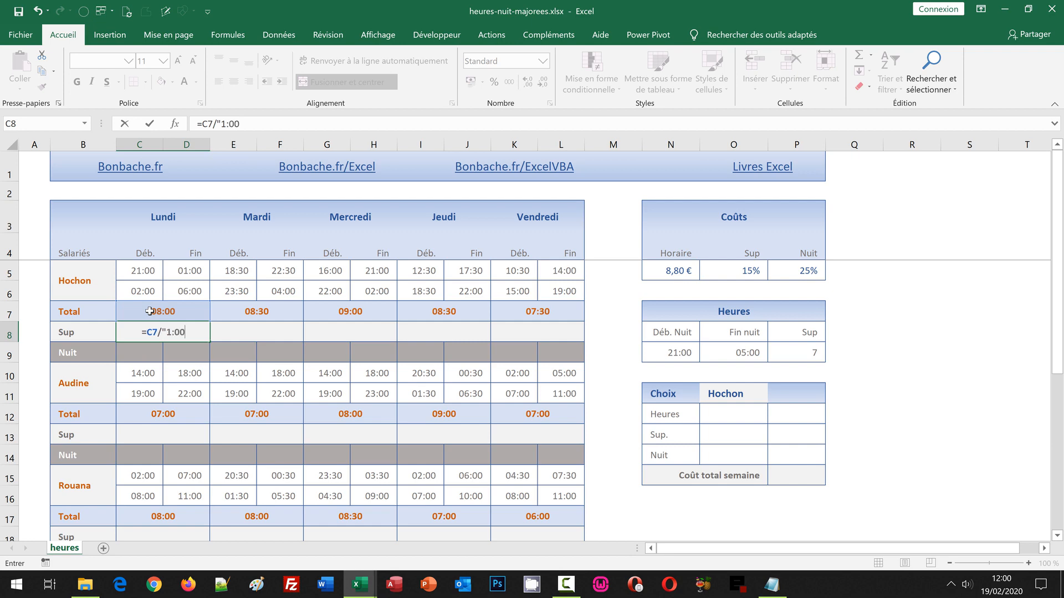
{"action": "type", "text": "\"-"}
{"action": "left_click", "coordinate": [802, 352]}
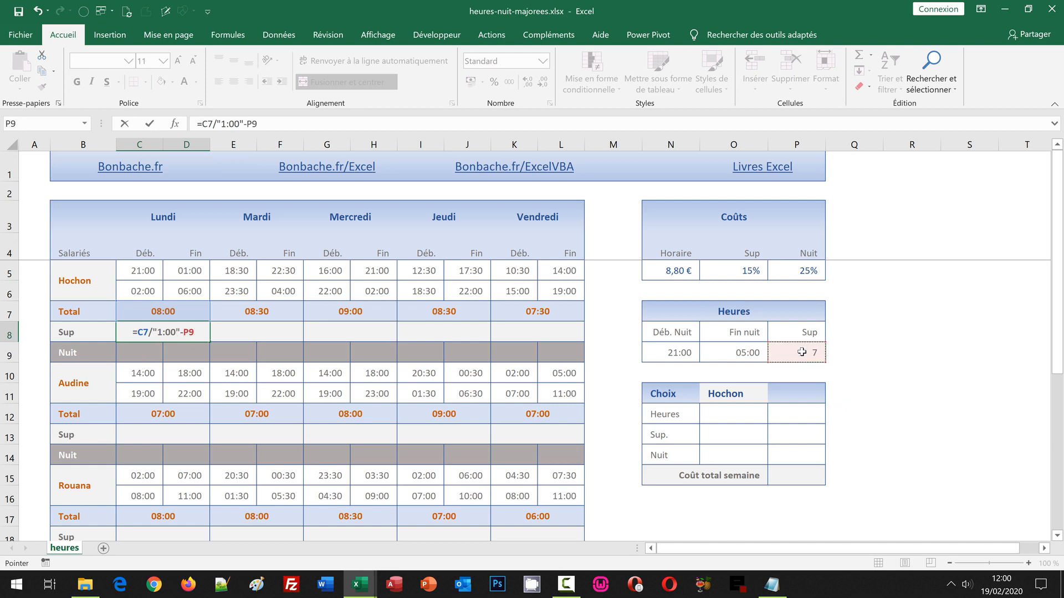
{"action": "key", "text": "F4"}
{"action": "key", "text": "ctrl+Return"}
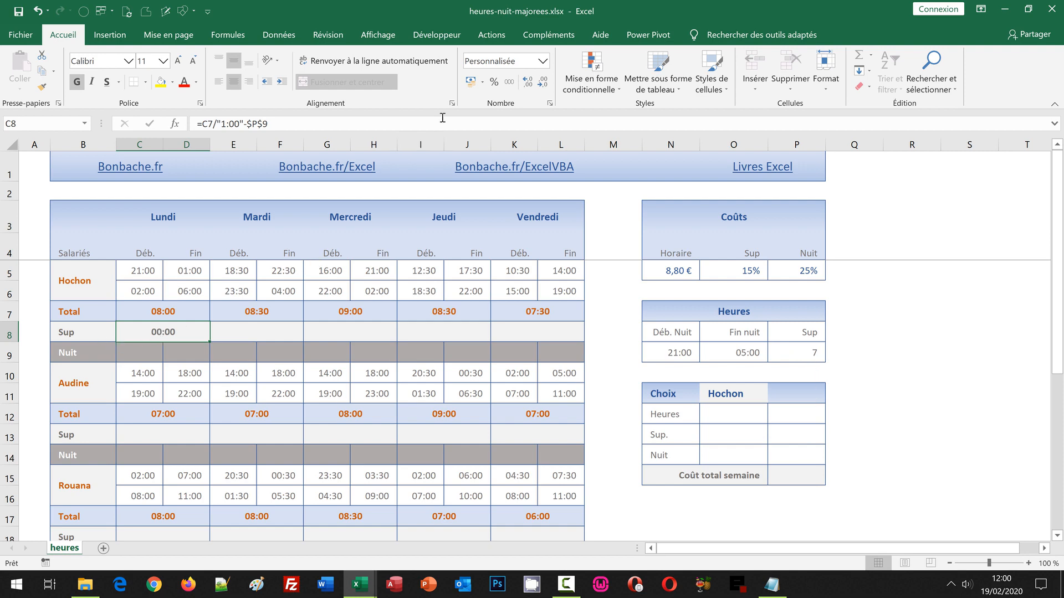
Apply the Standard number format to C8 and fill the overtime formula across to Friday
{"action": "left_click", "coordinate": [542, 66]}
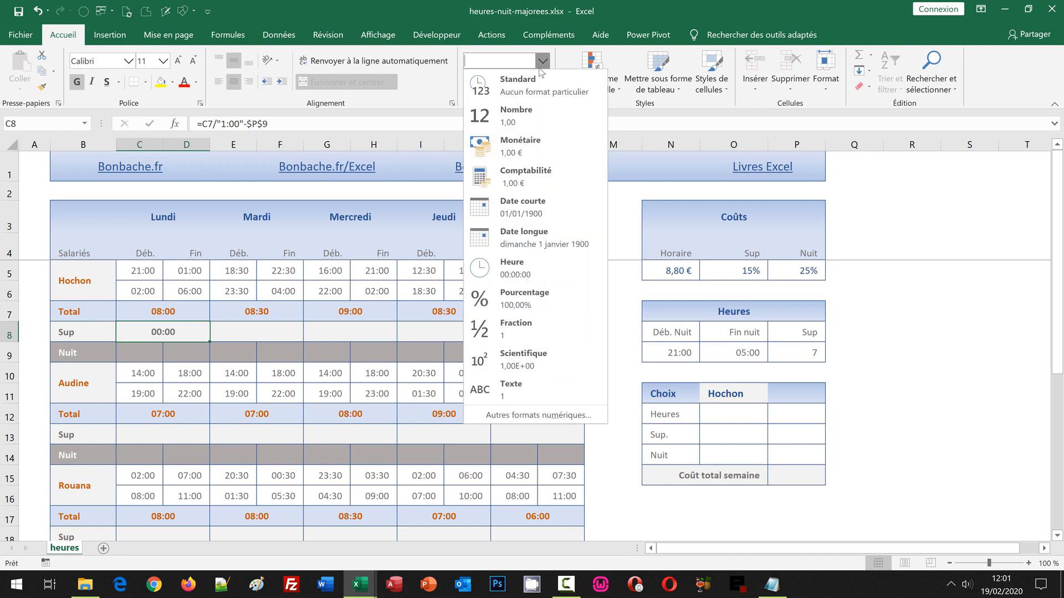
{"action": "left_click", "coordinate": [539, 84]}
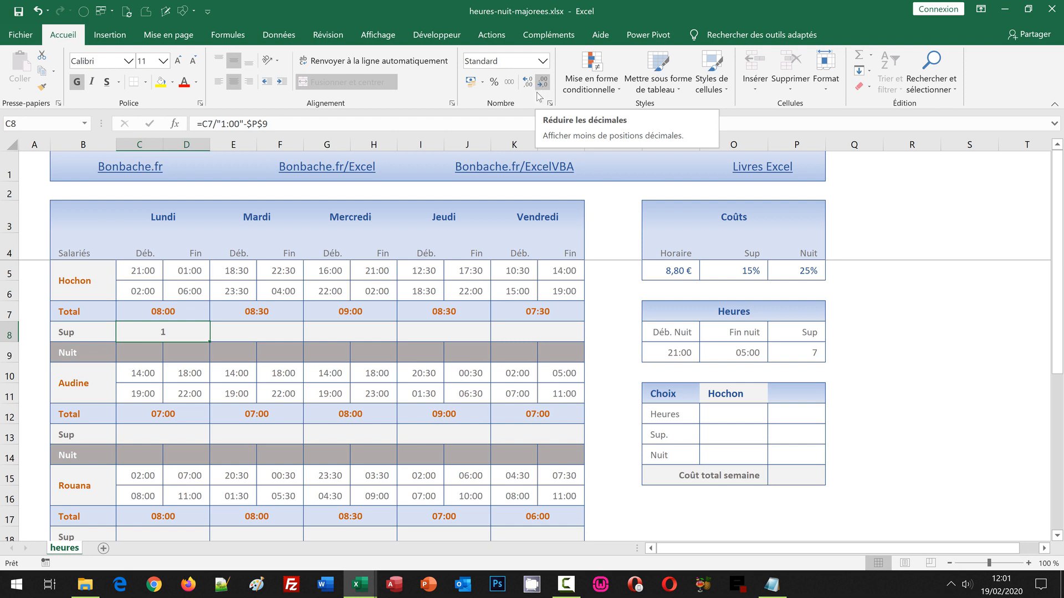
{"action": "left_click_drag", "start_coordinate": [205, 345], "coordinate": [550, 330]}
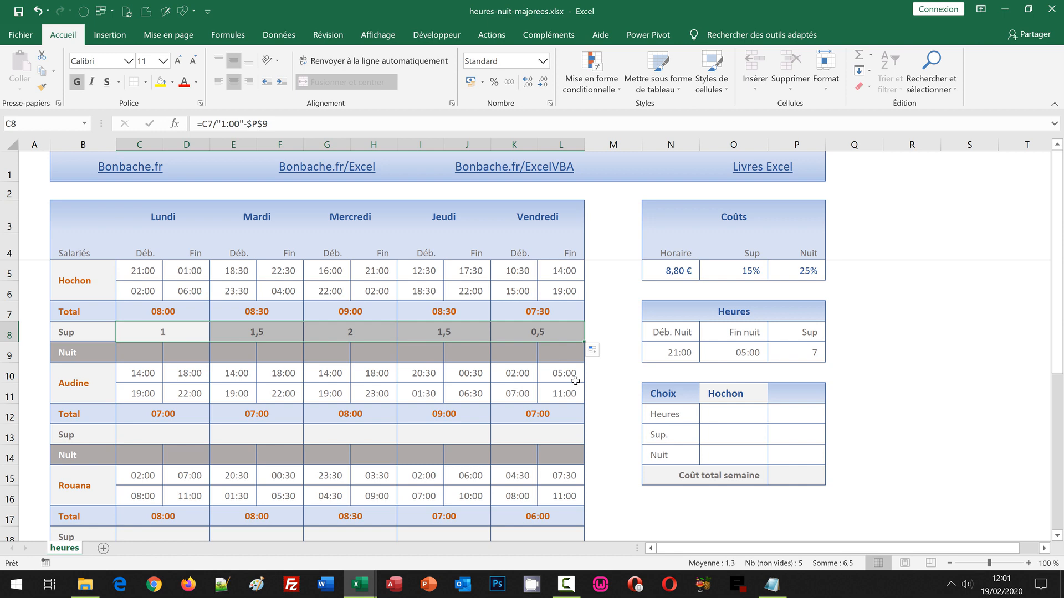
Copy the first employee's overtime row into the other employees' Sup rows at C13, C18 and C23
{"action": "key", "text": "ctrl+c"}
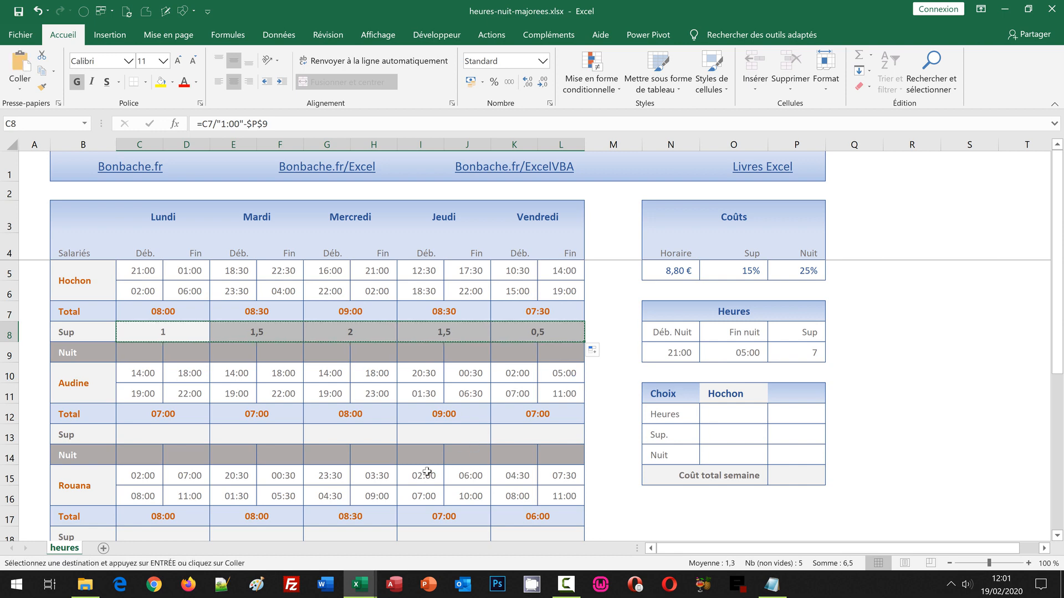
{"action": "scroll", "coordinate": [177, 433], "scroll_direction": "down", "scroll_amount": 2}
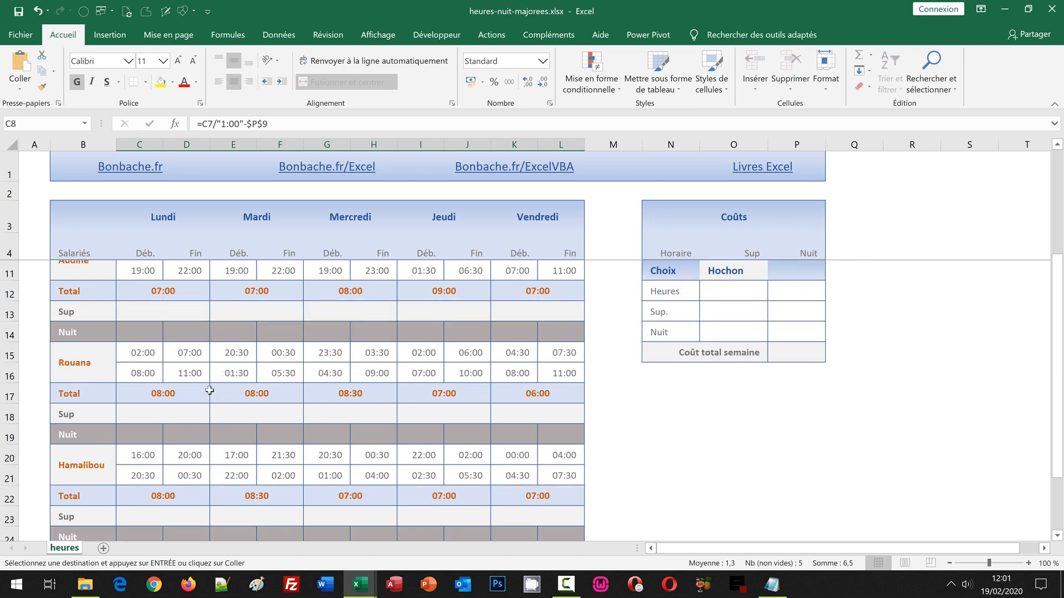
{"action": "left_click", "coordinate": [157, 309]}
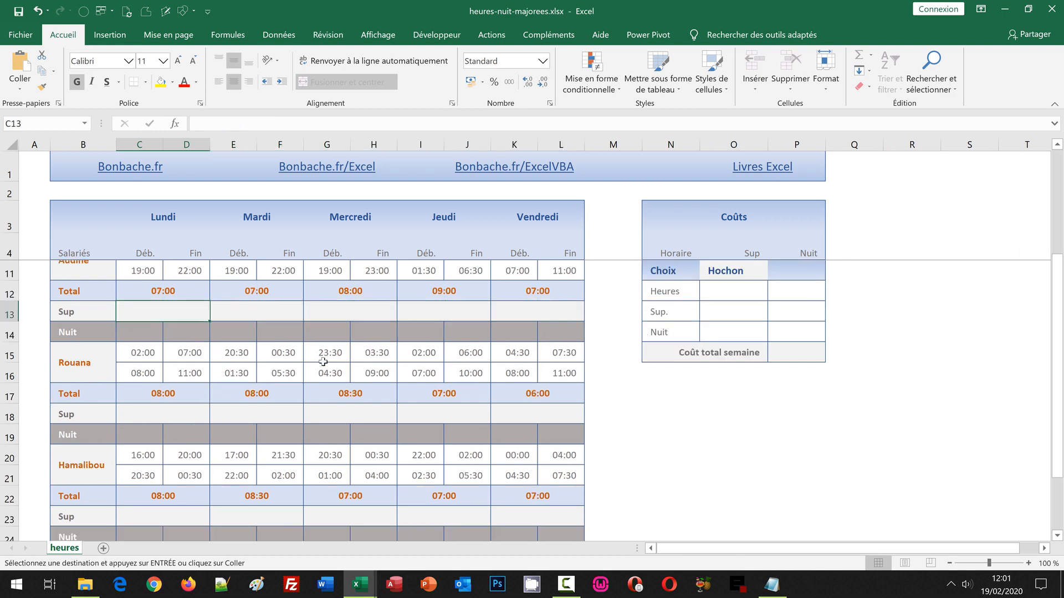
{"action": "key", "text": "ctrl+v"}
{"action": "left_click", "coordinate": [177, 421]}
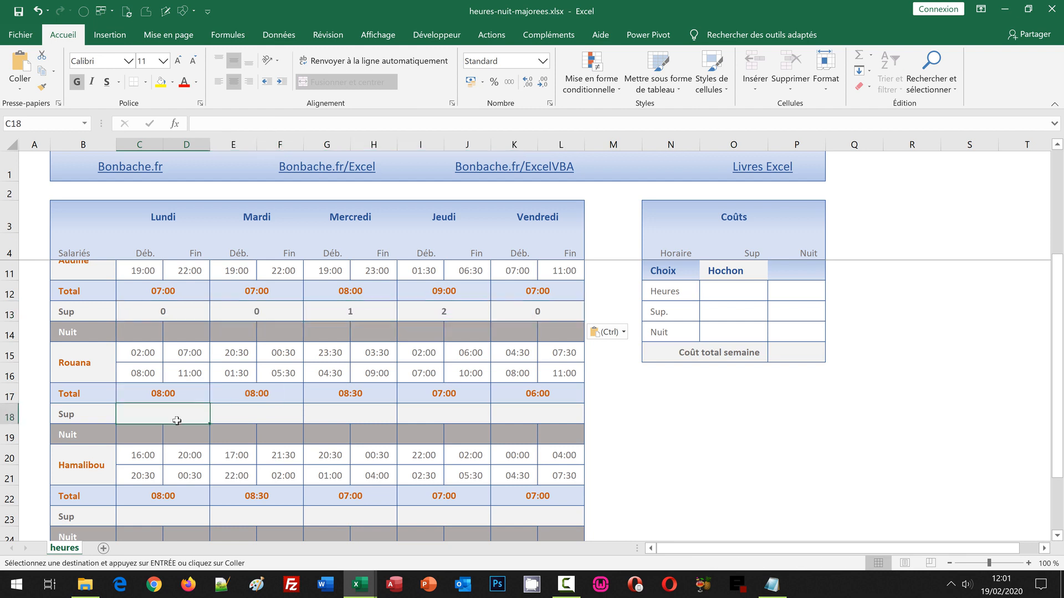
{"action": "key", "text": "ctrl+v"}
{"action": "left_click", "coordinate": [161, 517]}
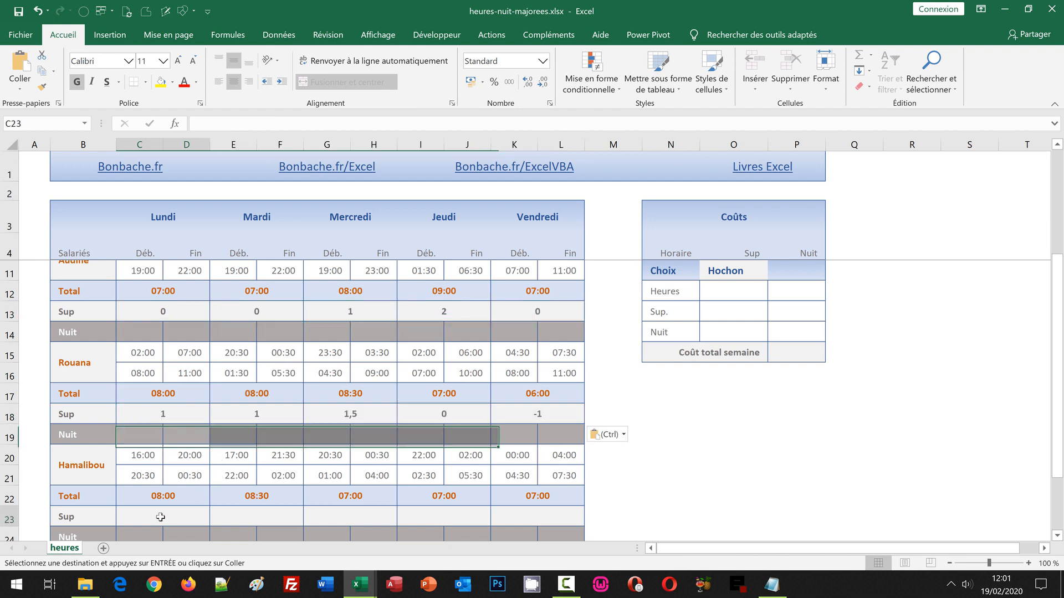
{"action": "key", "text": "ctrl+v"}
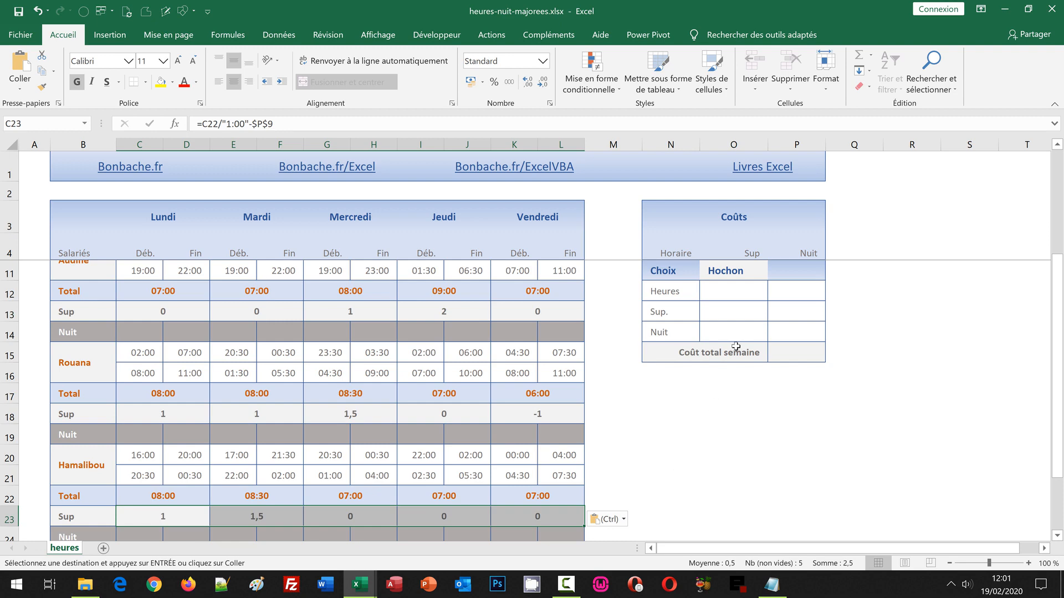
Test the overtime formulas with a threshold of 8 in P9, and undo that change
{"action": "scroll", "coordinate": [796, 387], "scroll_direction": "up", "scroll_amount": 2}
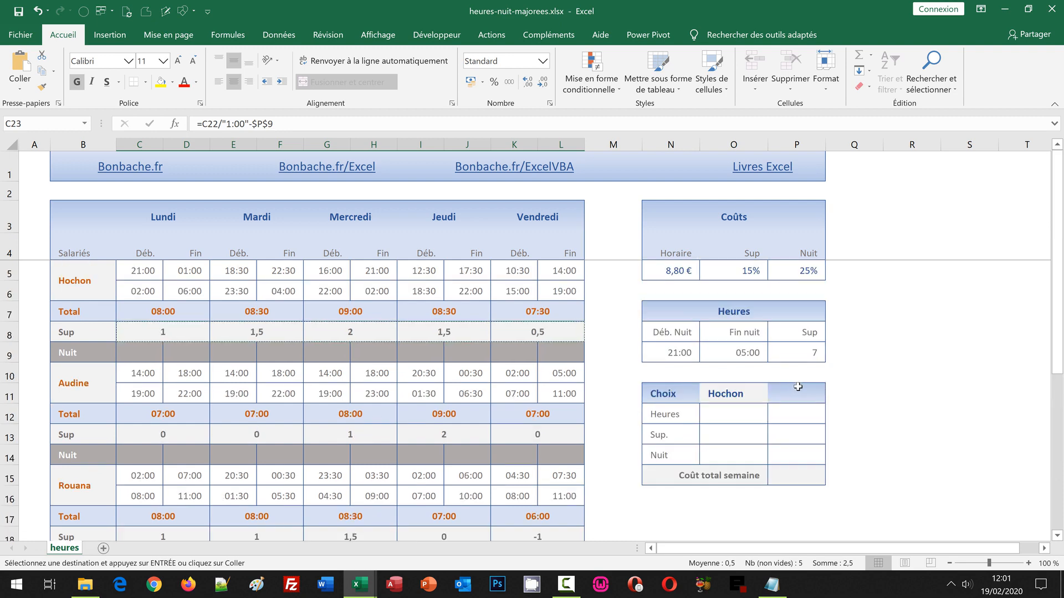
{"action": "left_click", "coordinate": [809, 349]}
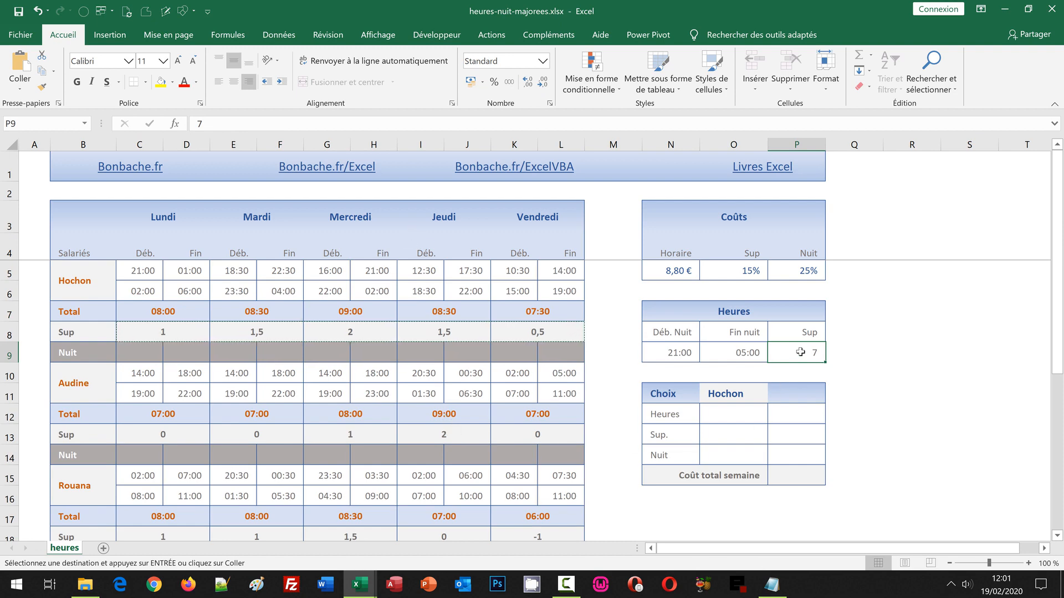
{"action": "type", "text": "8"}
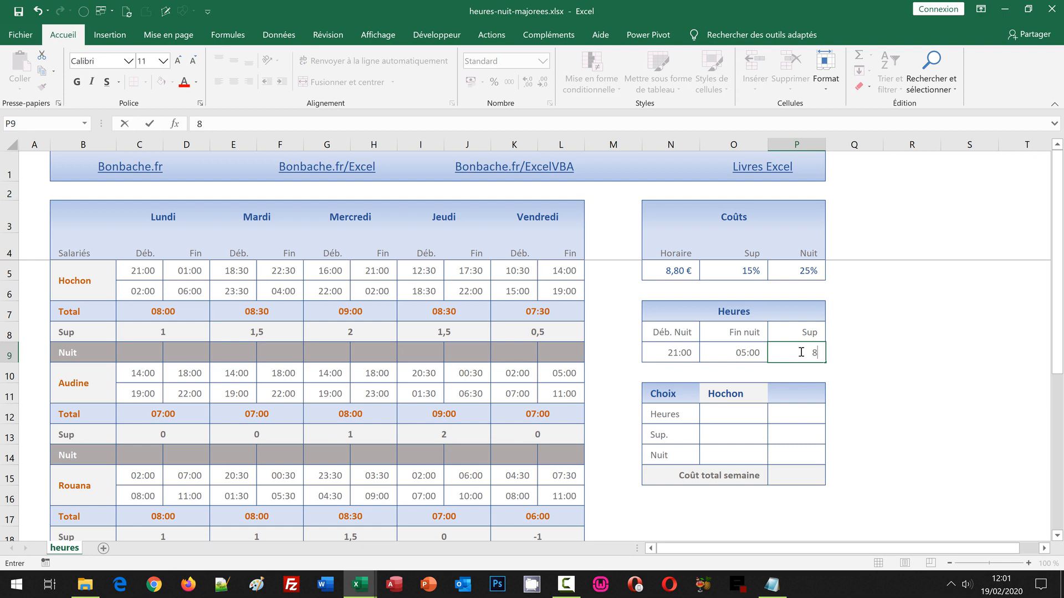
{"action": "key", "text": "ctrl+Return"}
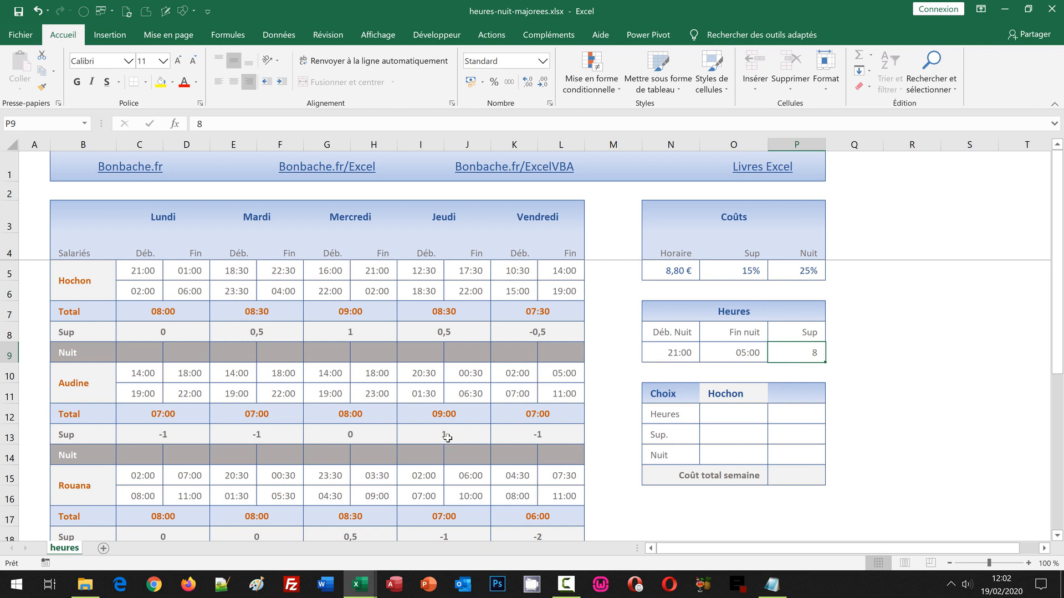
{"action": "key", "text": "ctrl+z"}
Start the first employee's Monday night-hours formula in C9 with =Si(Et(C5>D5; to test for a shift passing midnight
{"action": "left_click", "coordinate": [130, 350]}
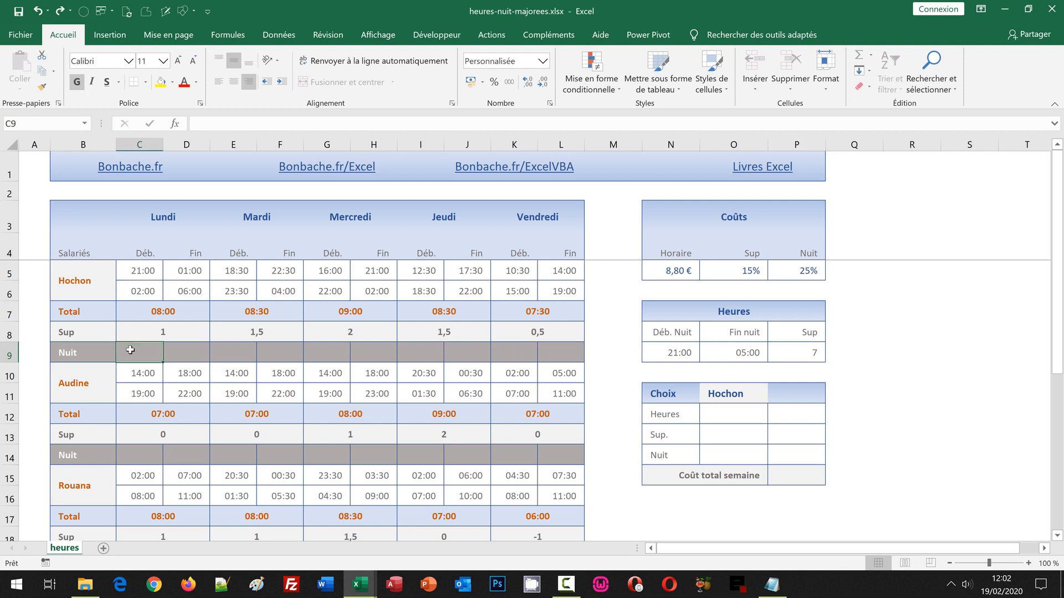
{"action": "left_click", "coordinate": [181, 349]}
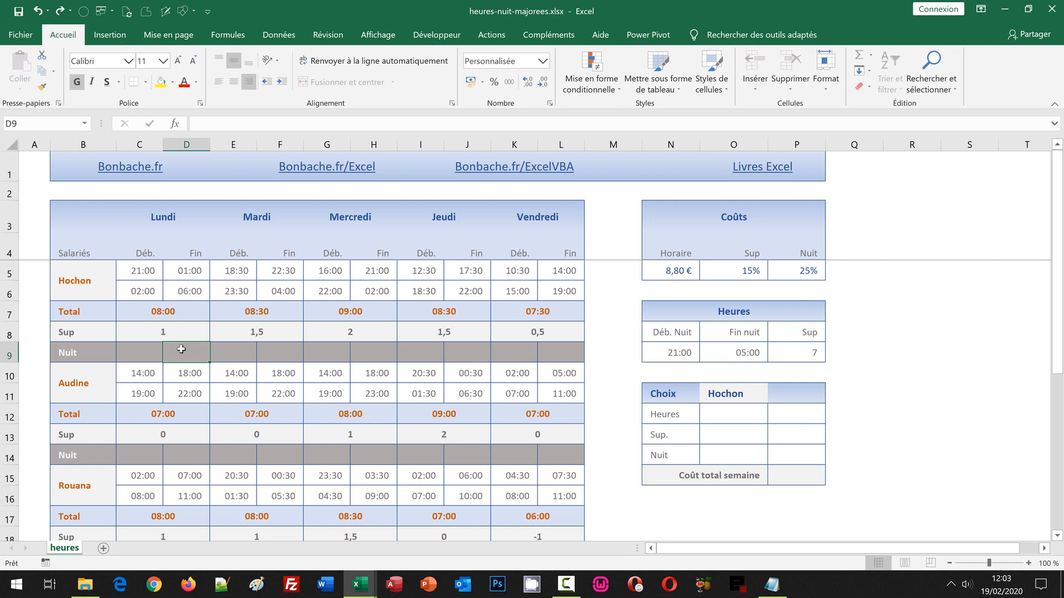
{"action": "left_click", "coordinate": [135, 353]}
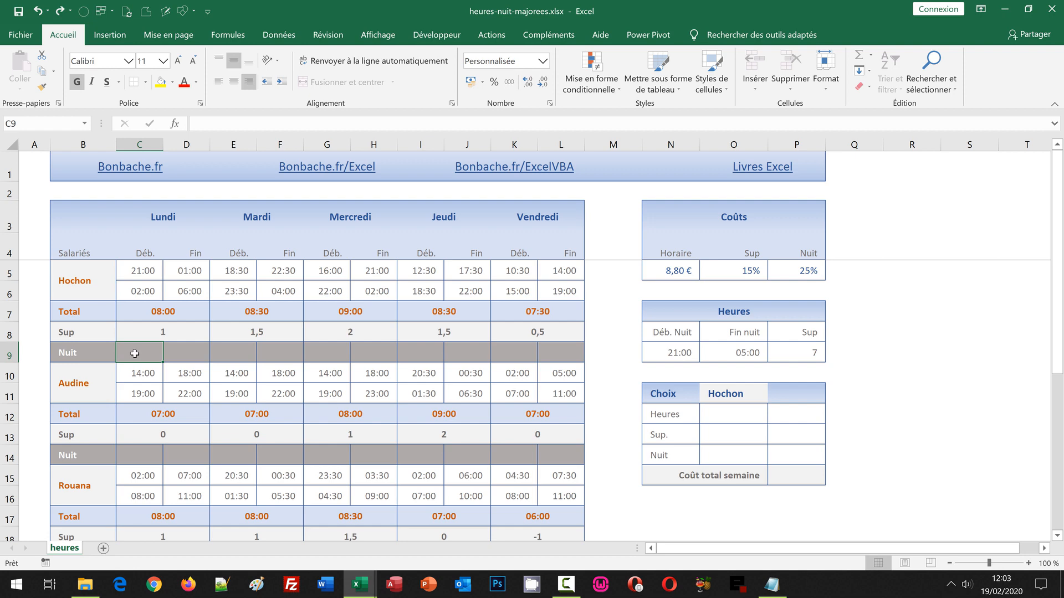
{"action": "type", "text": "="}
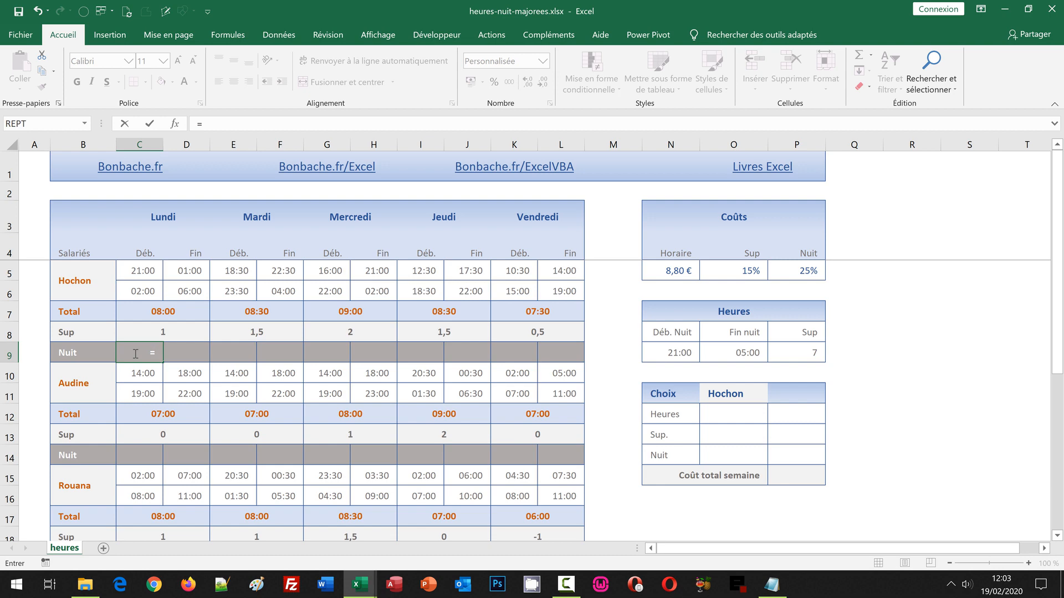
{"action": "type", "text": "Si("}
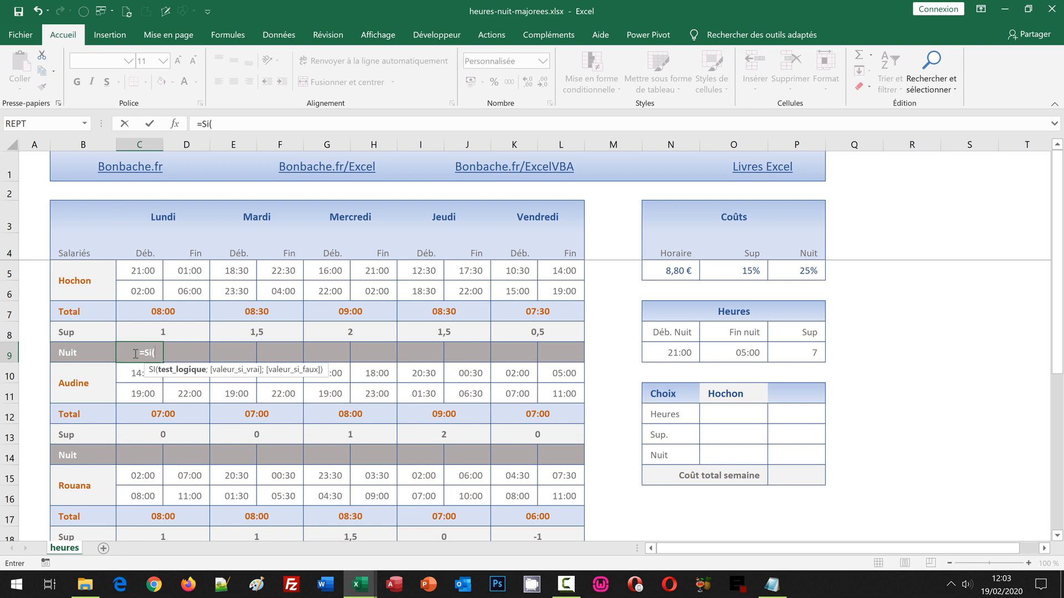
{"action": "type", "text": "Et("}
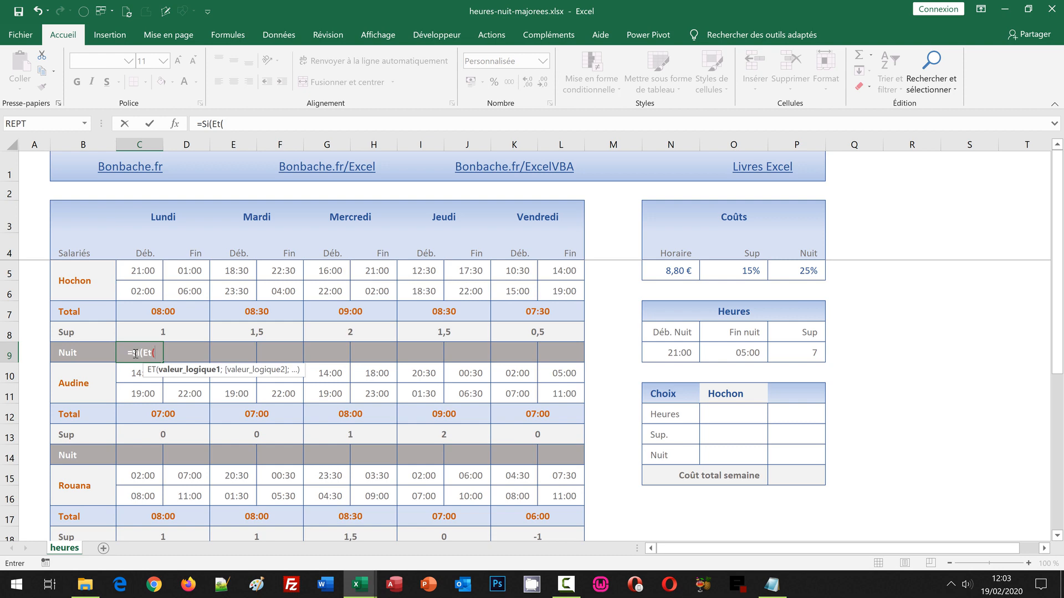
{"action": "left_click", "coordinate": [140, 271]}
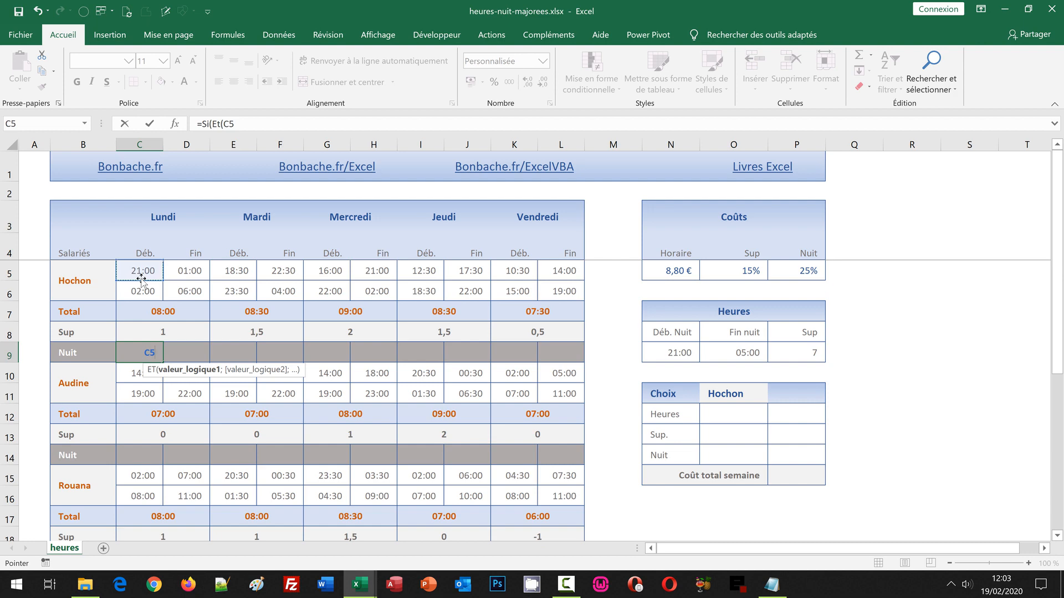
{"action": "type", "text": ">"}
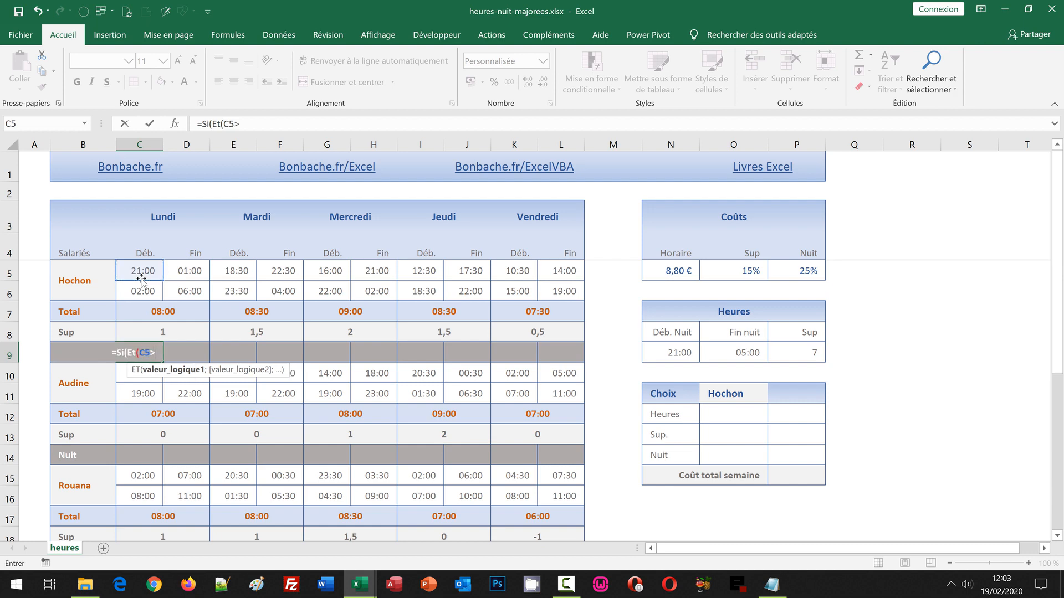
{"action": "left_click", "coordinate": [185, 273]}
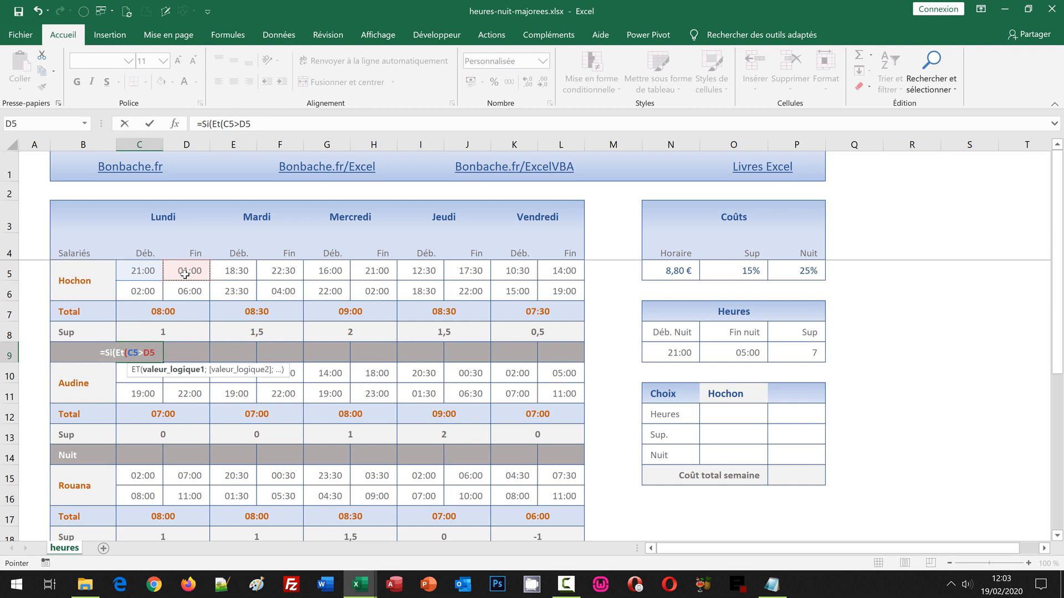
{"action": "type", "text": ";"}
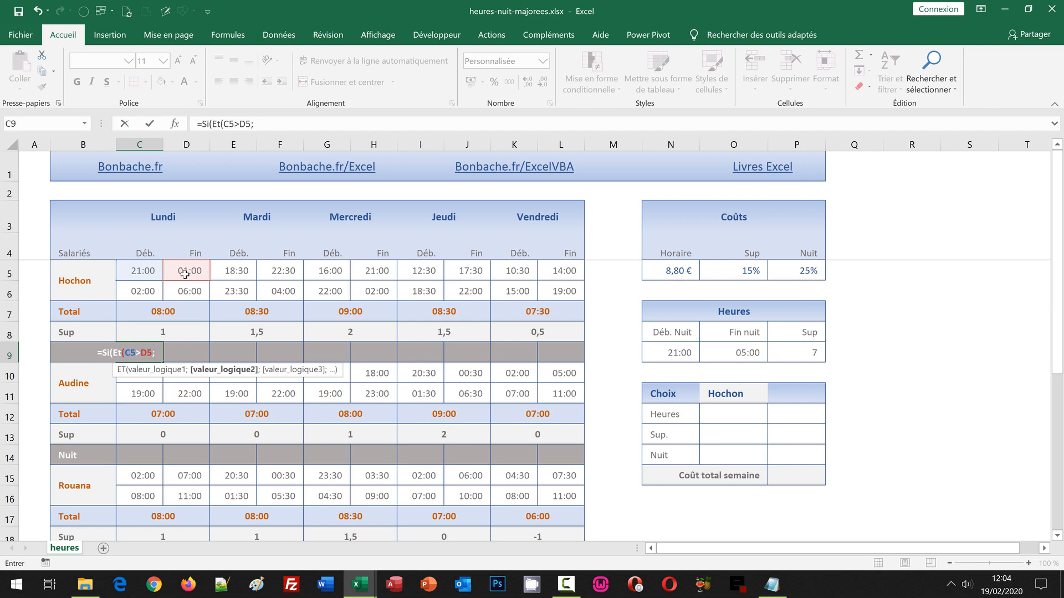
Add the second condition C5>=$N$9 to the Et test in the C9 formula and close the test
{"action": "left_click", "coordinate": [139, 269]}
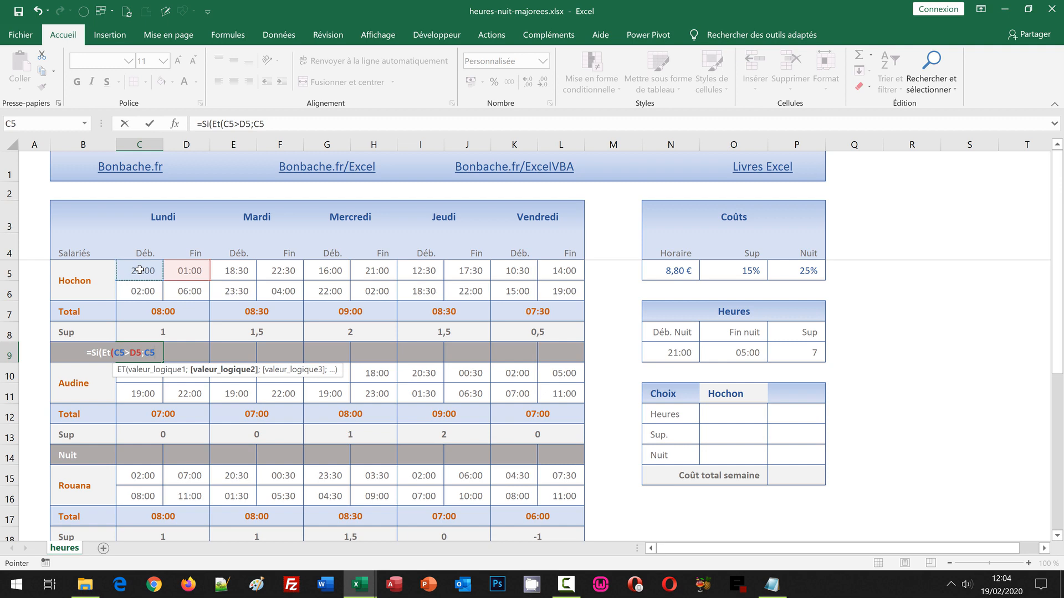
{"action": "type", "text": ">="}
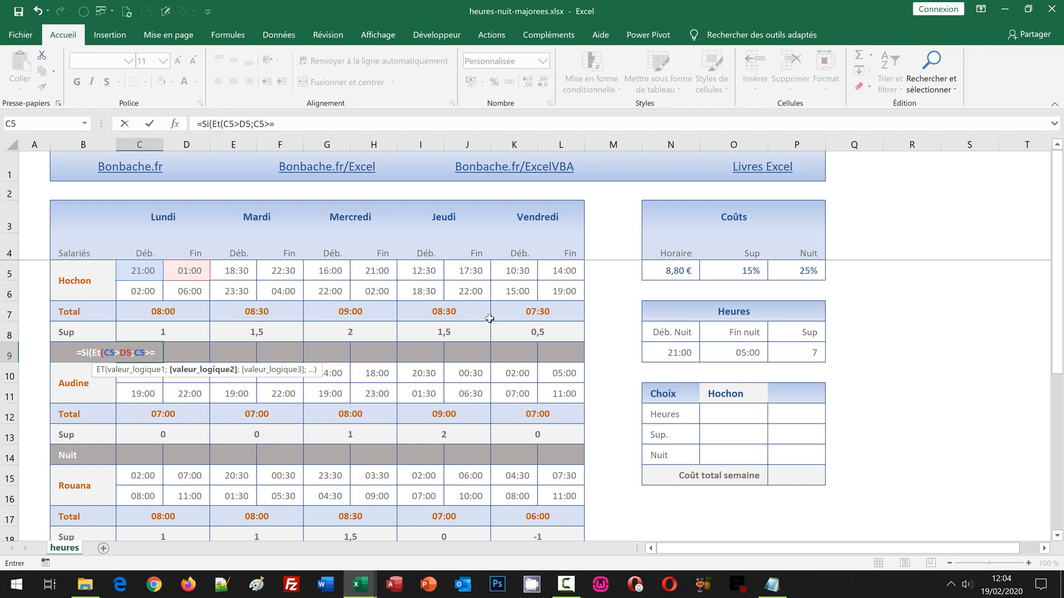
{"action": "left_click", "coordinate": [683, 355]}
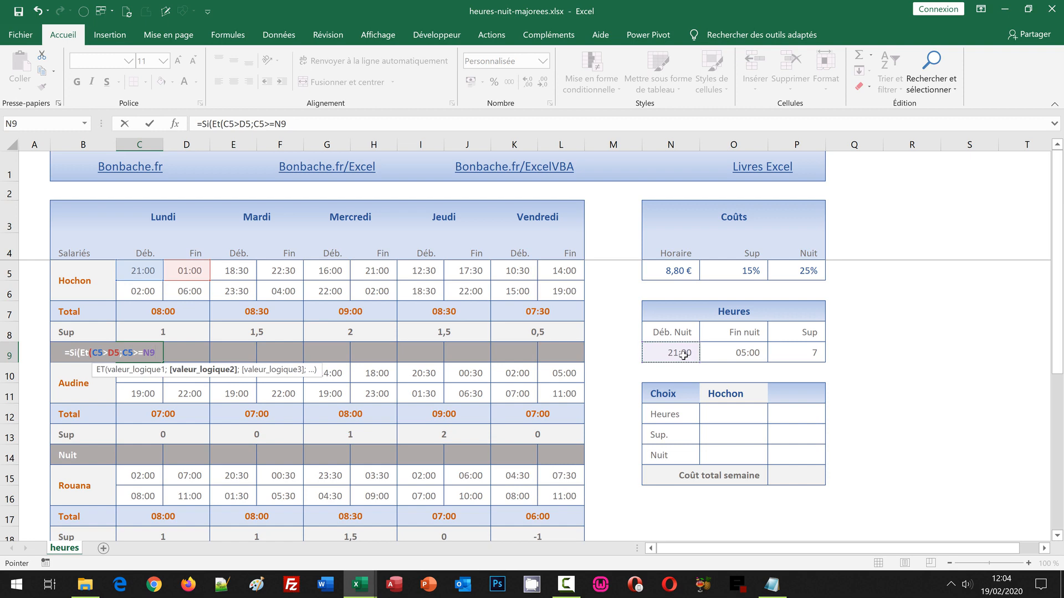
{"action": "key", "text": "F4"}
{"action": "type", "text": ")"}
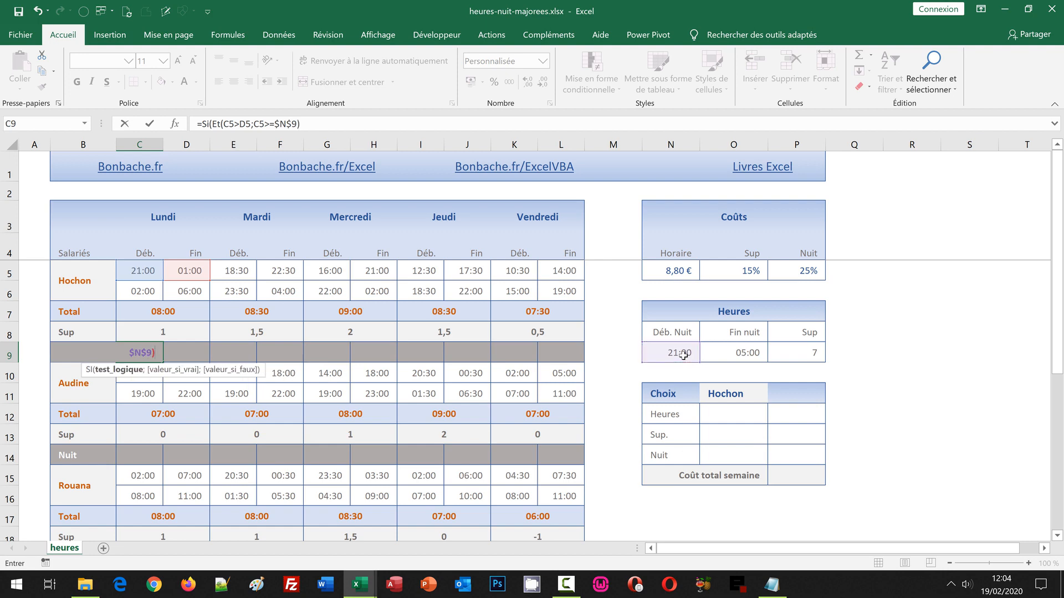
{"action": "type", "text": ";"}
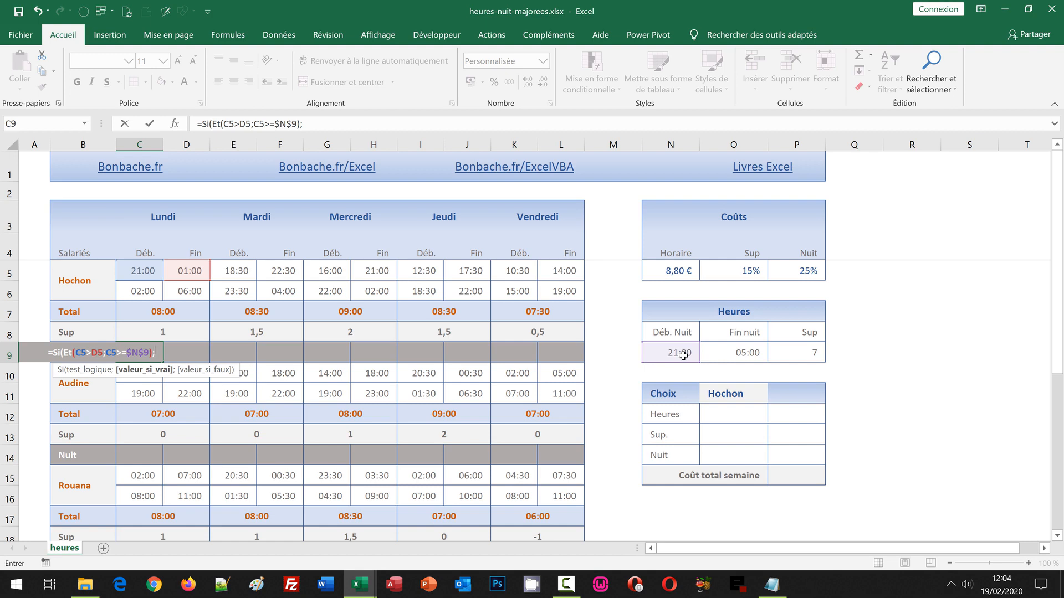
Enter Mod(D5-C5;1) as the value if true of the Si function in C9
{"action": "type", "text": "Mod"}
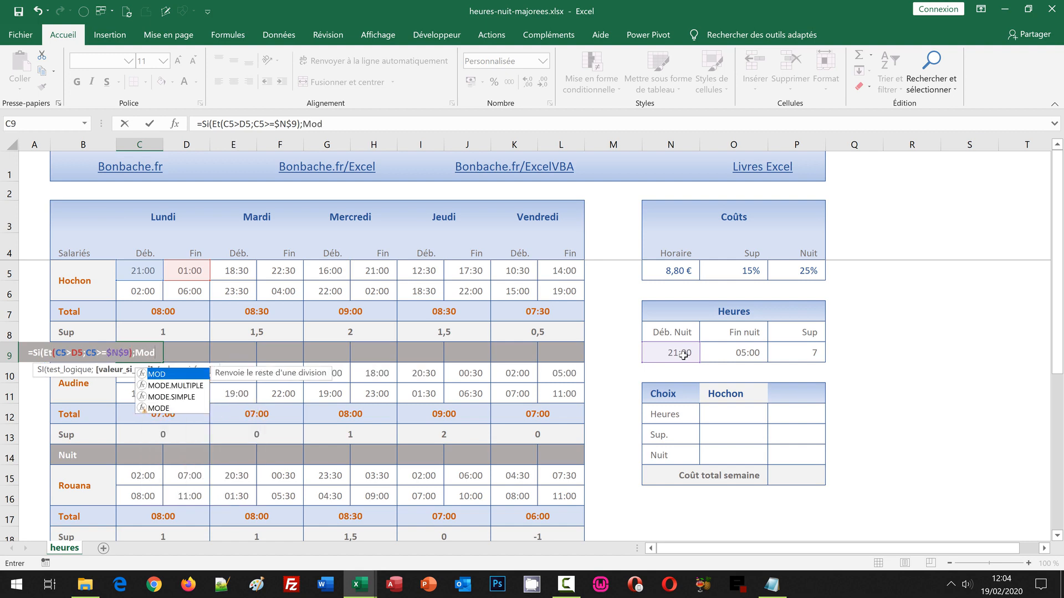
{"action": "type", "text": "("}
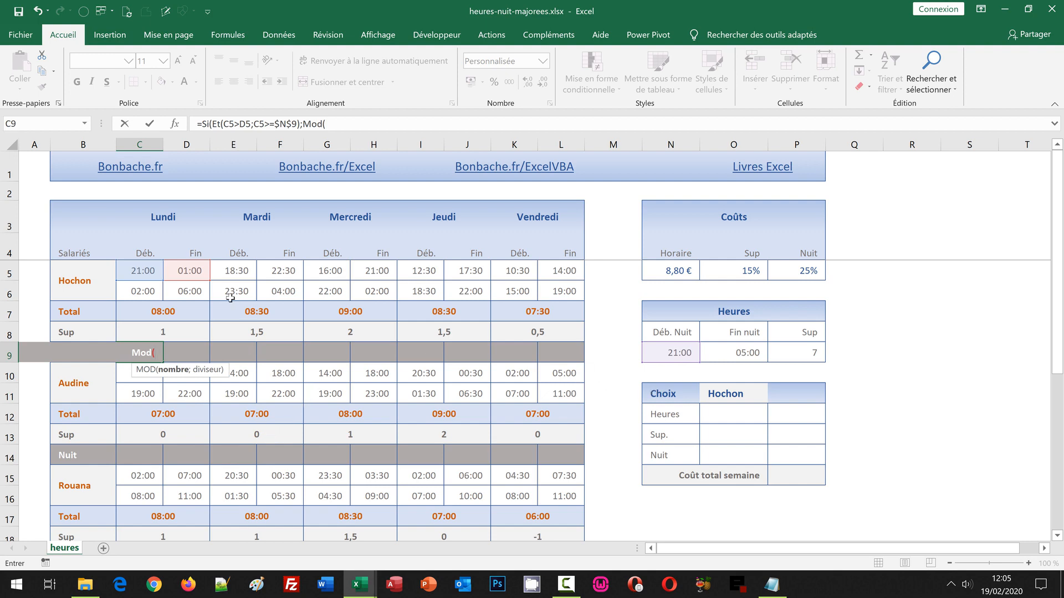
{"action": "left_click", "coordinate": [190, 271]}
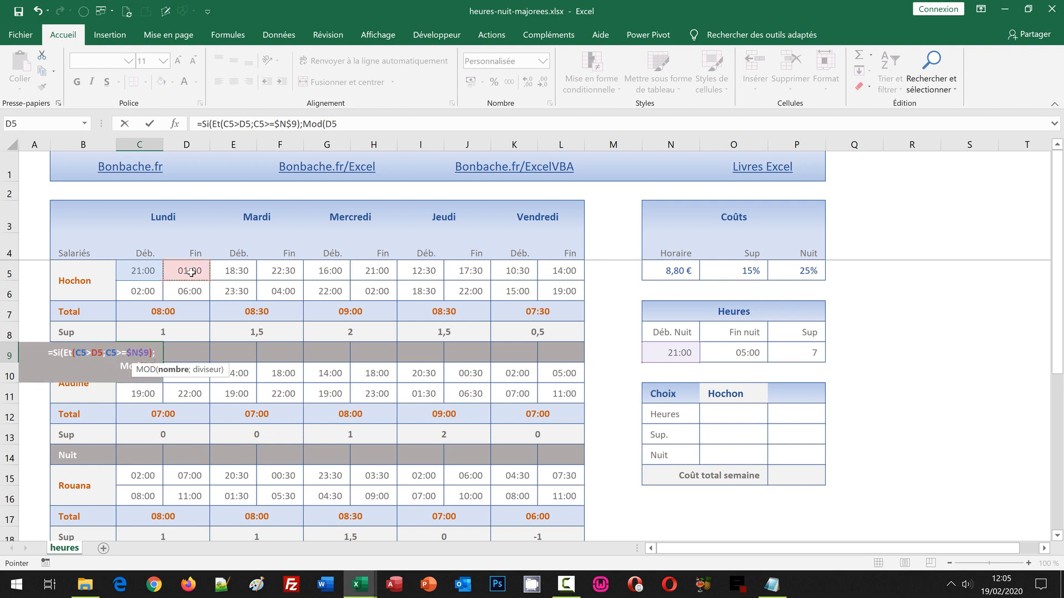
{"action": "type", "text": "-"}
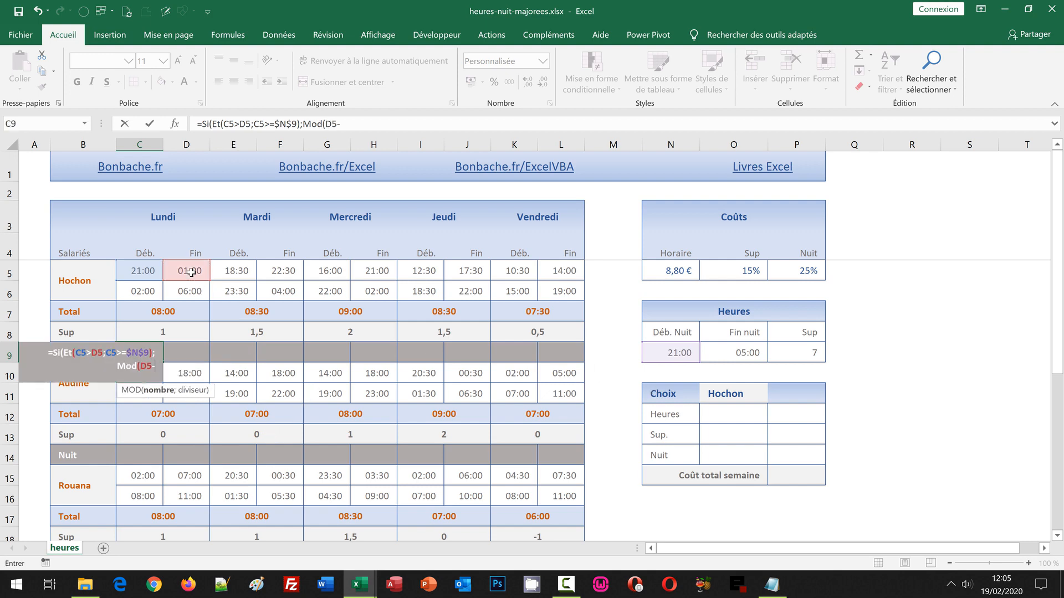
{"action": "left_click", "coordinate": [142, 269]}
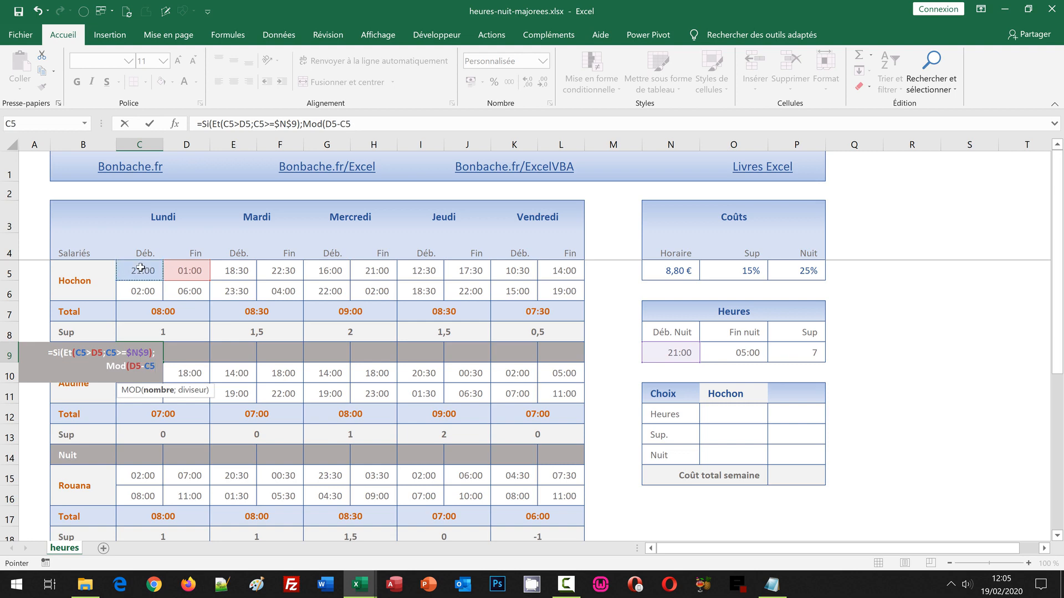
{"action": "type", "text": ";1)"}
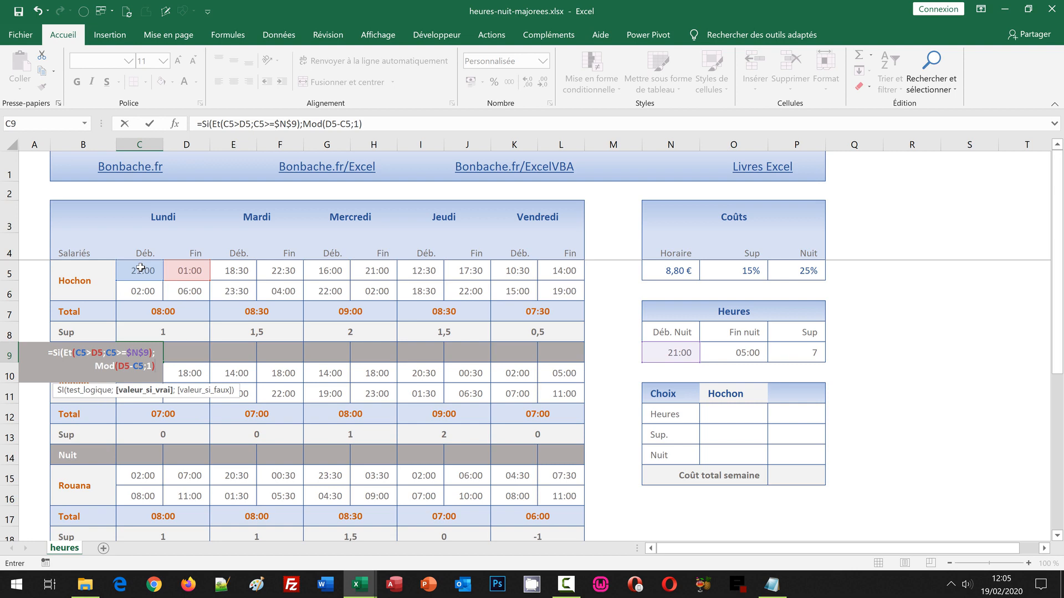
{"action": "type", "text": ";"}
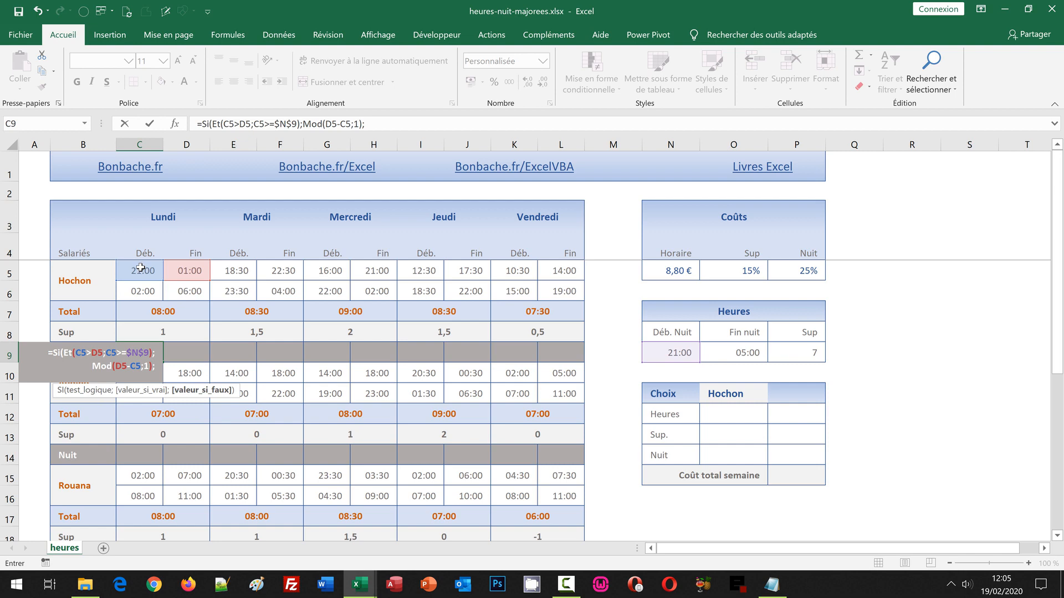
Nest a second Si in the value-if-false argument of C9, starting its test with Ou(C5>D5;
{"action": "type", "text": "Si"}
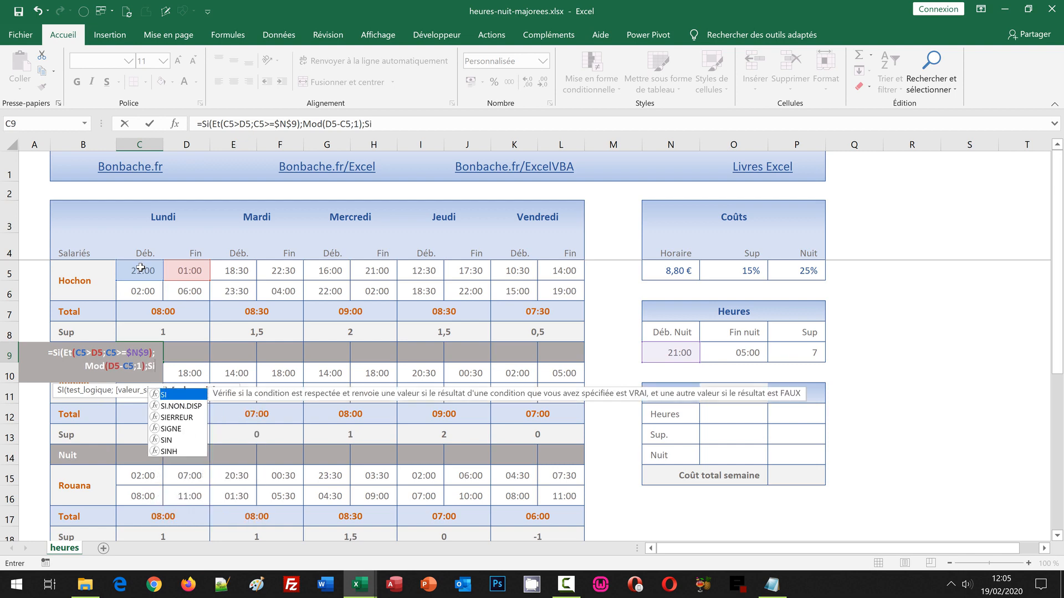
{"action": "type", "text": "("}
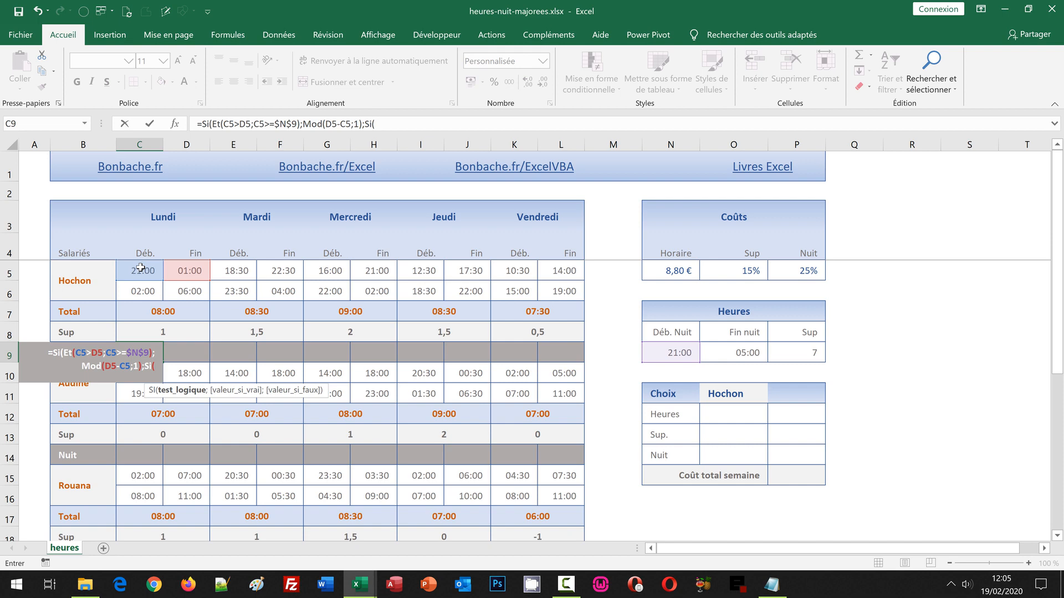
{"action": "type", "text": "Ou"}
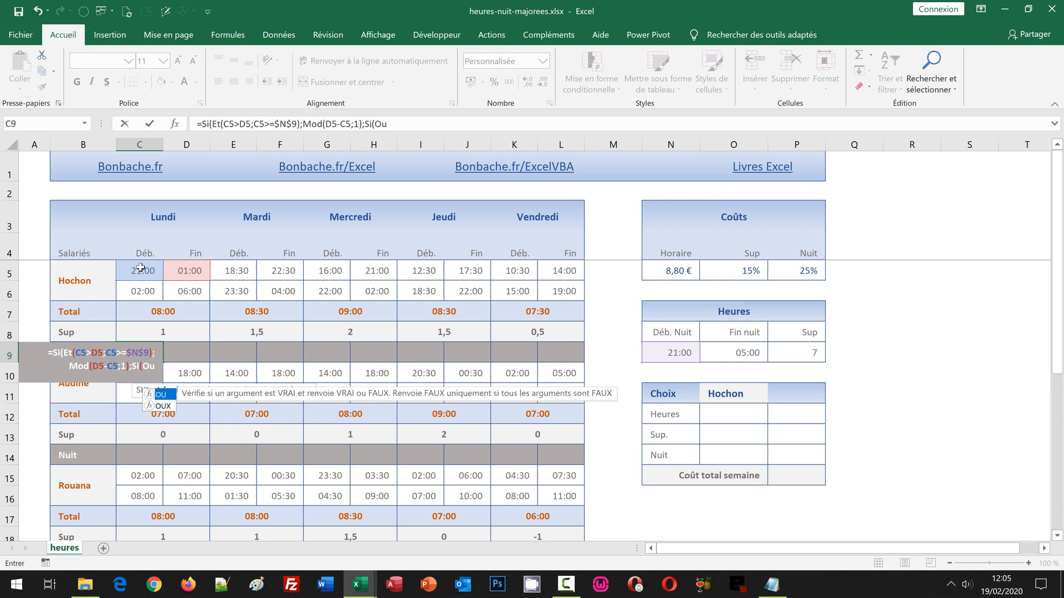
{"action": "type", "text": "("}
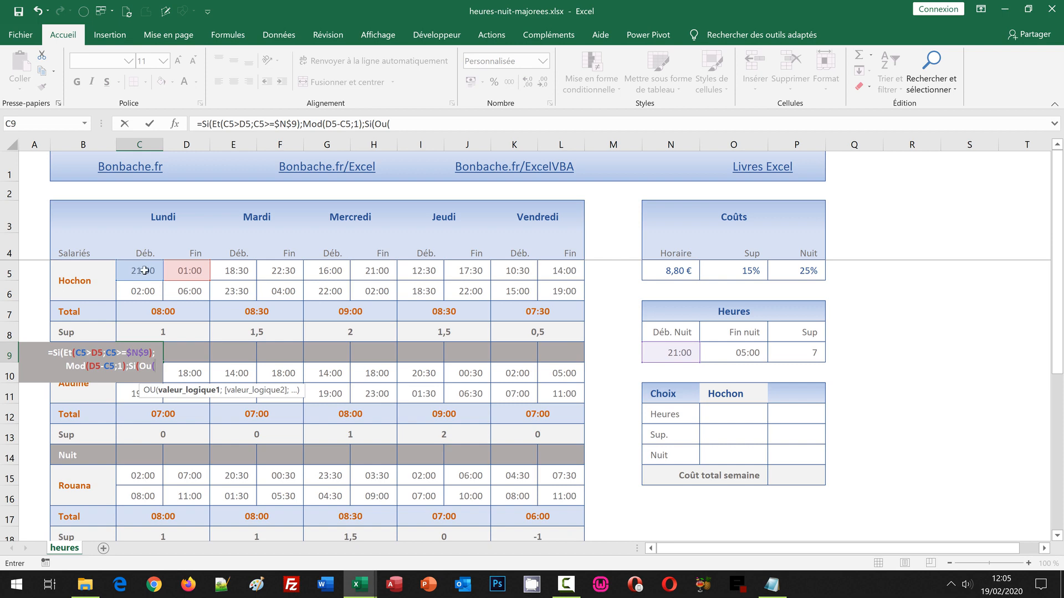
{"action": "left_click", "coordinate": [144, 270]}
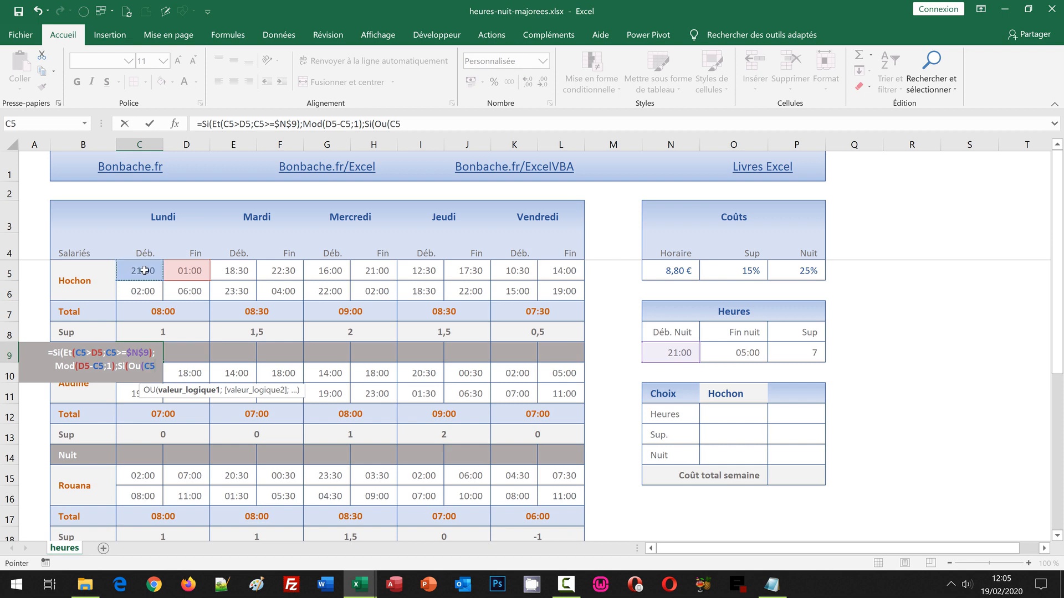
{"action": "type", "text": ">"}
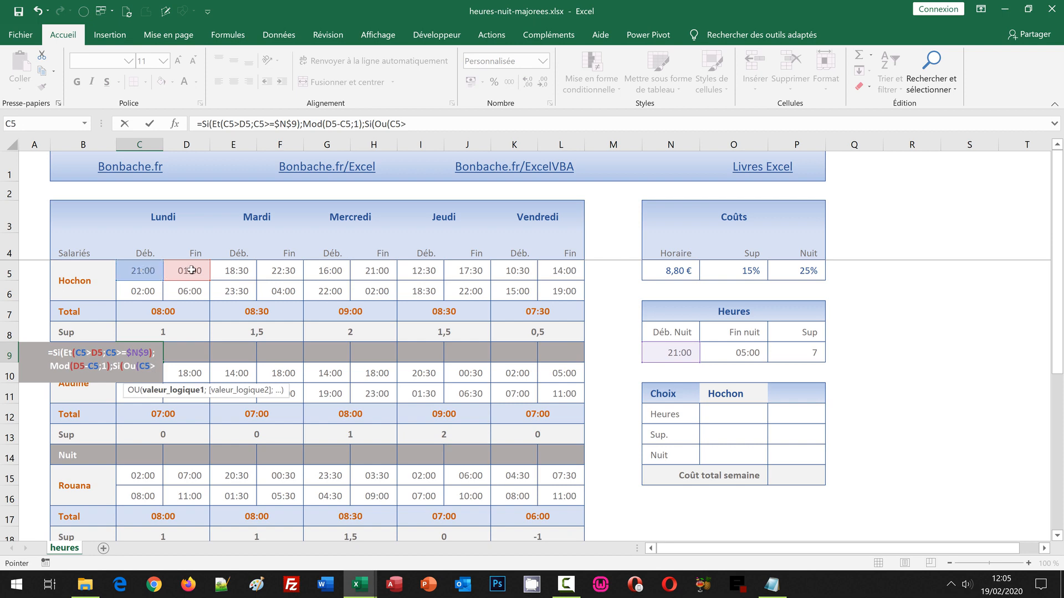
{"action": "left_click", "coordinate": [192, 271]}
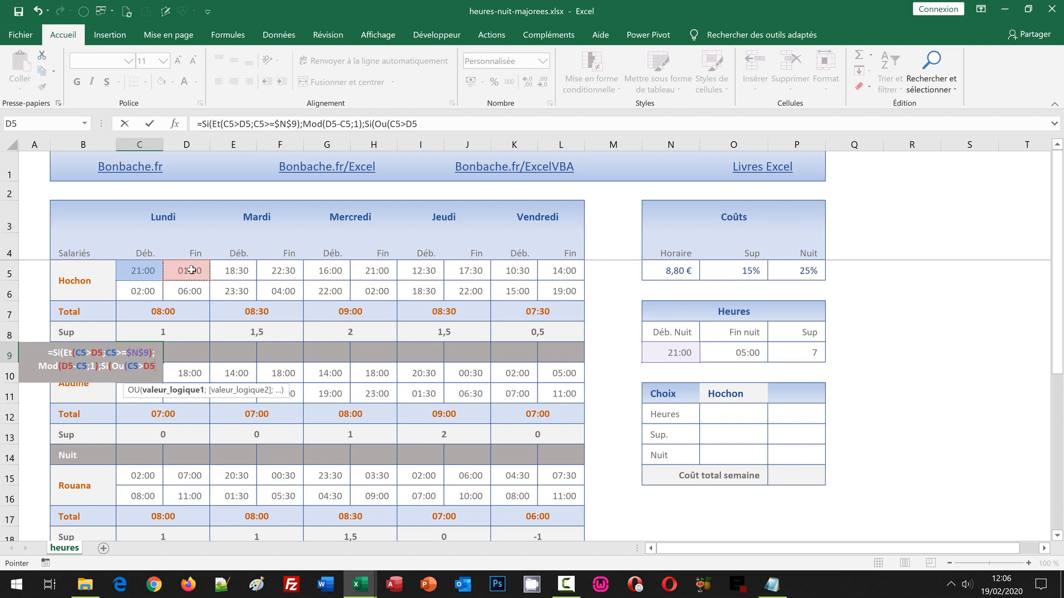
{"action": "type", "text": ";"}
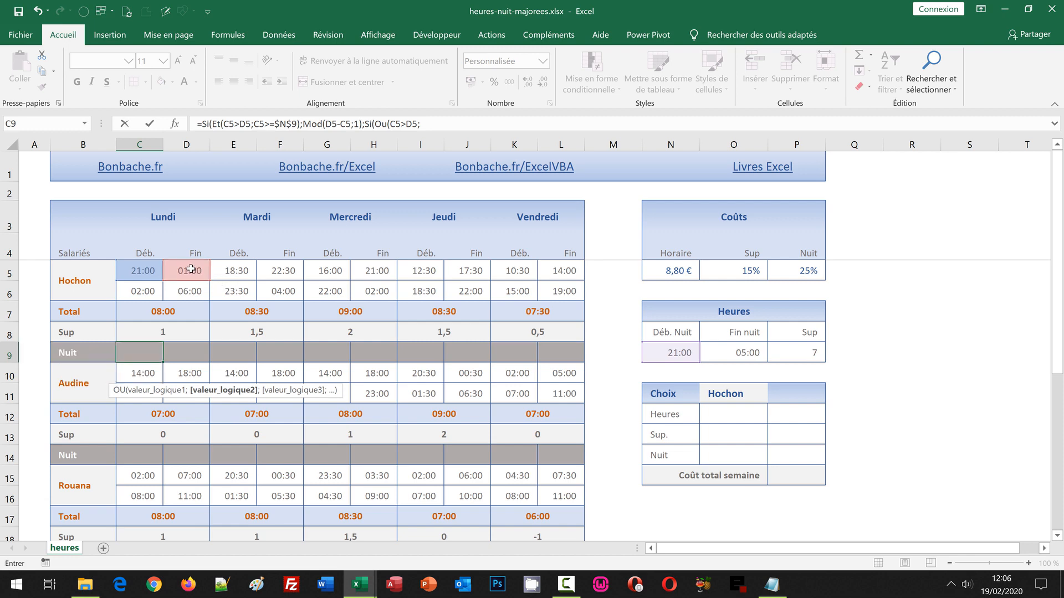
Complete the Ou test in the C9 formula with the condition D5>=$N$9
{"action": "left_click", "coordinate": [190, 269]}
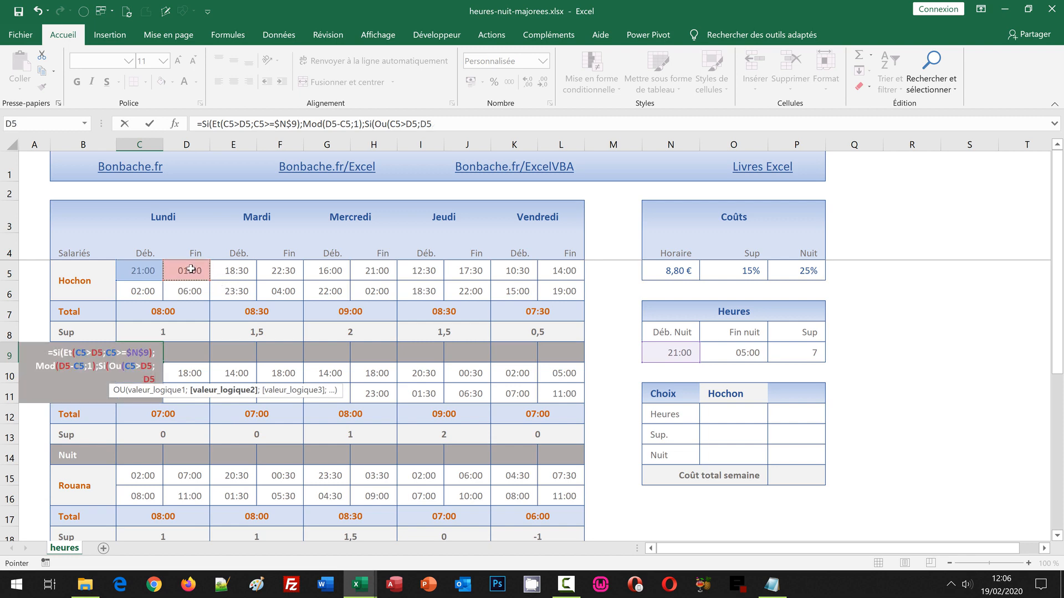
{"action": "type", "text": ">"}
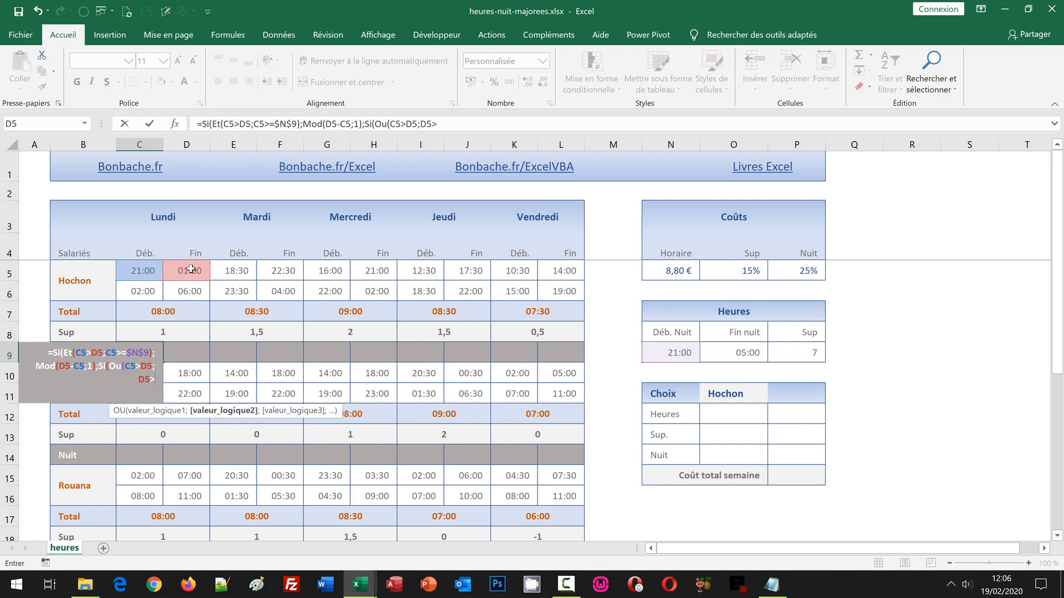
{"action": "type", "text": "="}
{"action": "left_click", "coordinate": [676, 353]}
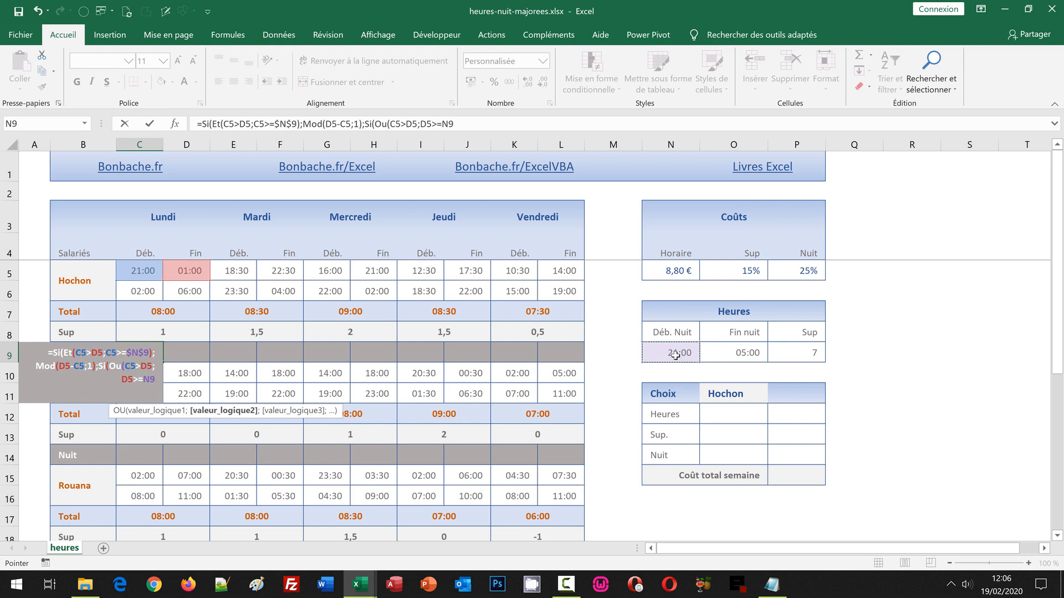
{"action": "key", "text": "F4"}
{"action": "type", "text": ")"}
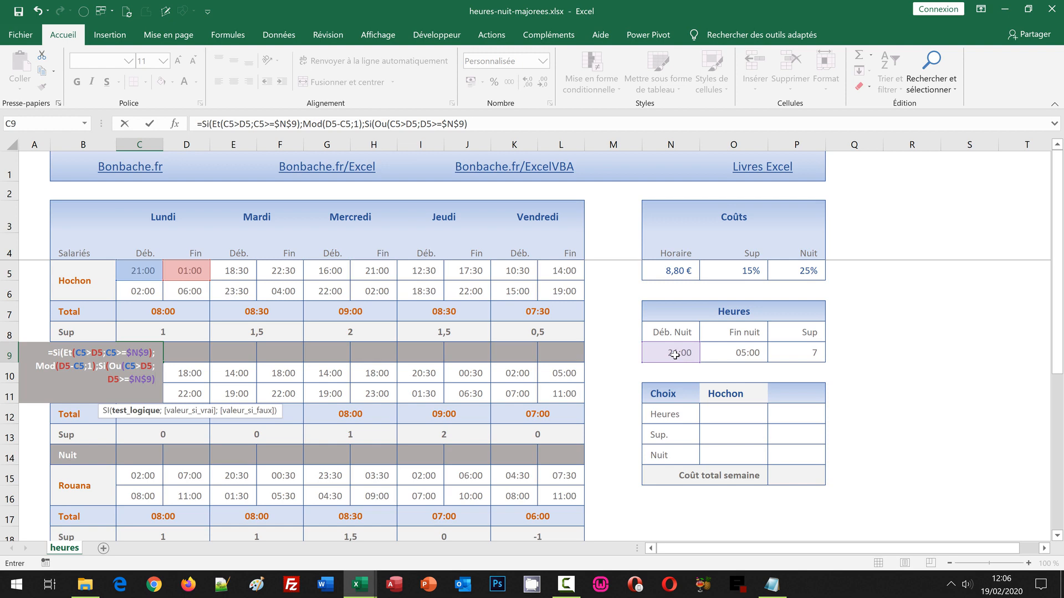
Enter Mod(D5-$N$9;1) as the value if true of the second Si in the C9 formula
{"action": "type", "text": ";M"}
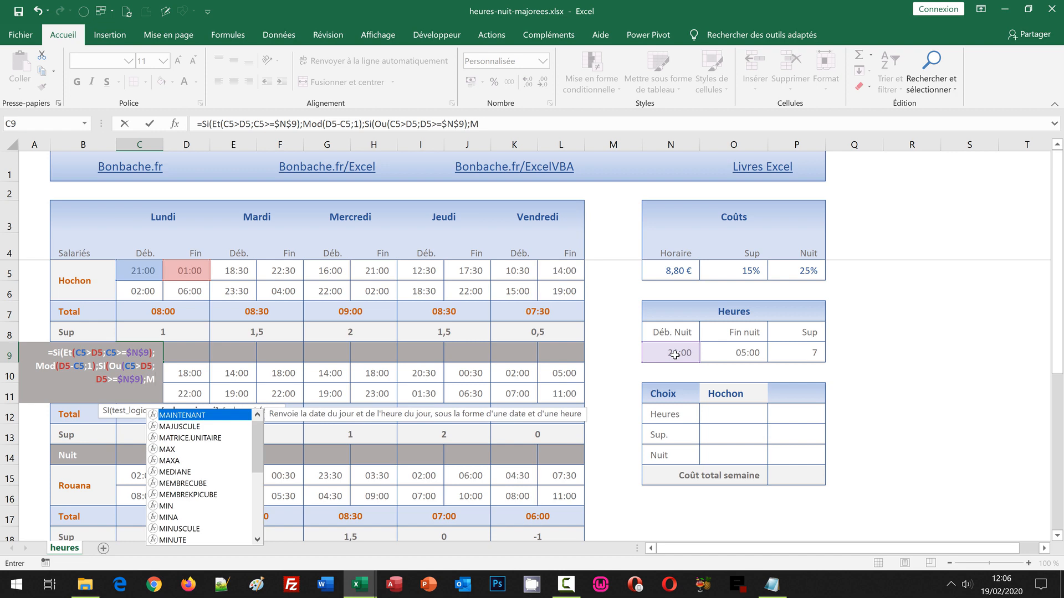
{"action": "type", "text": "od("}
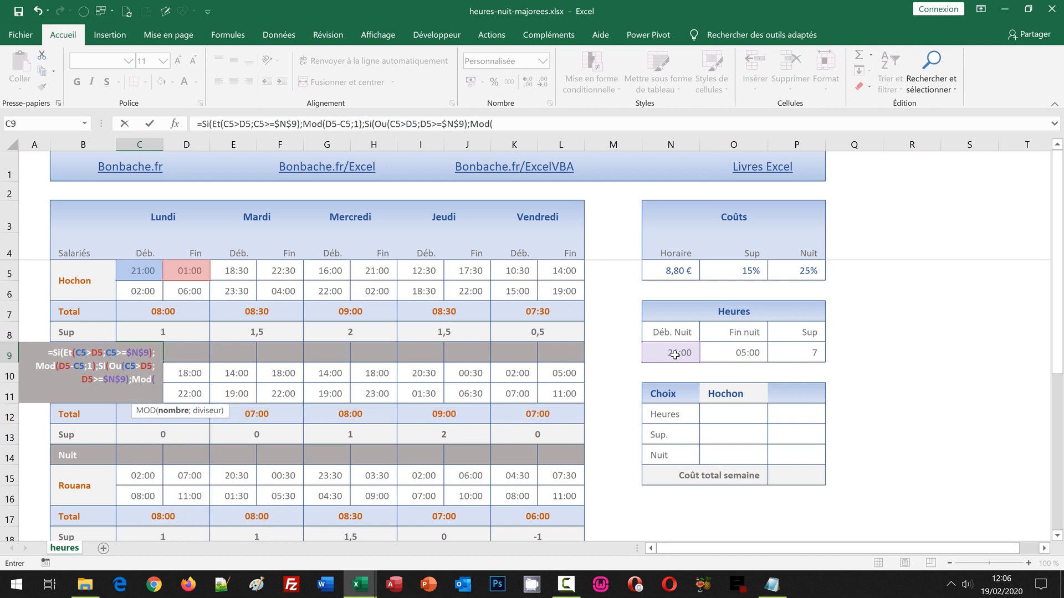
{"action": "left_click", "coordinate": [189, 270]}
{"action": "type", "text": "-"}
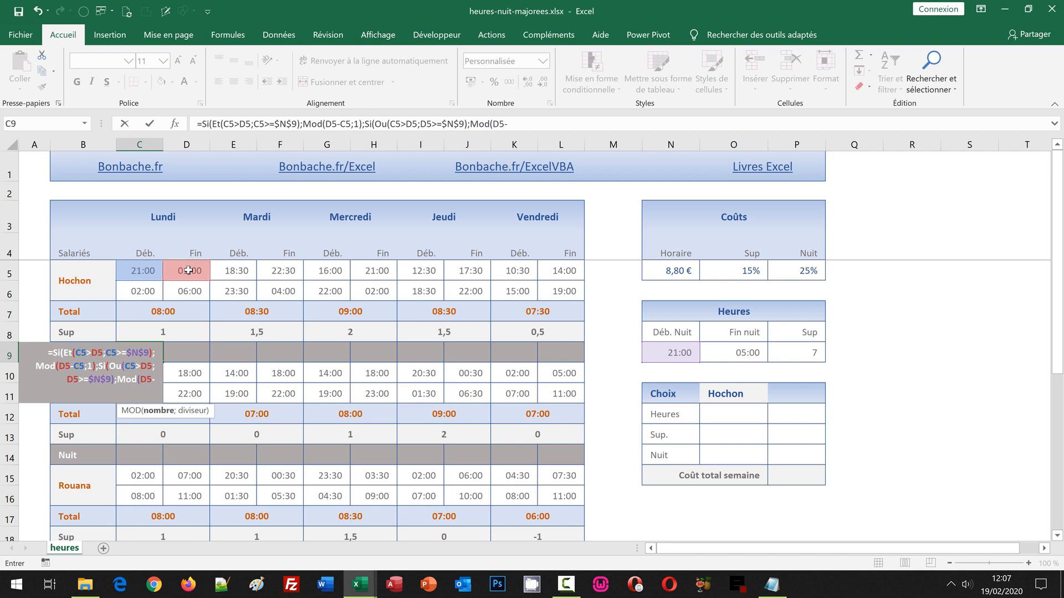
{"action": "left_click", "coordinate": [672, 352]}
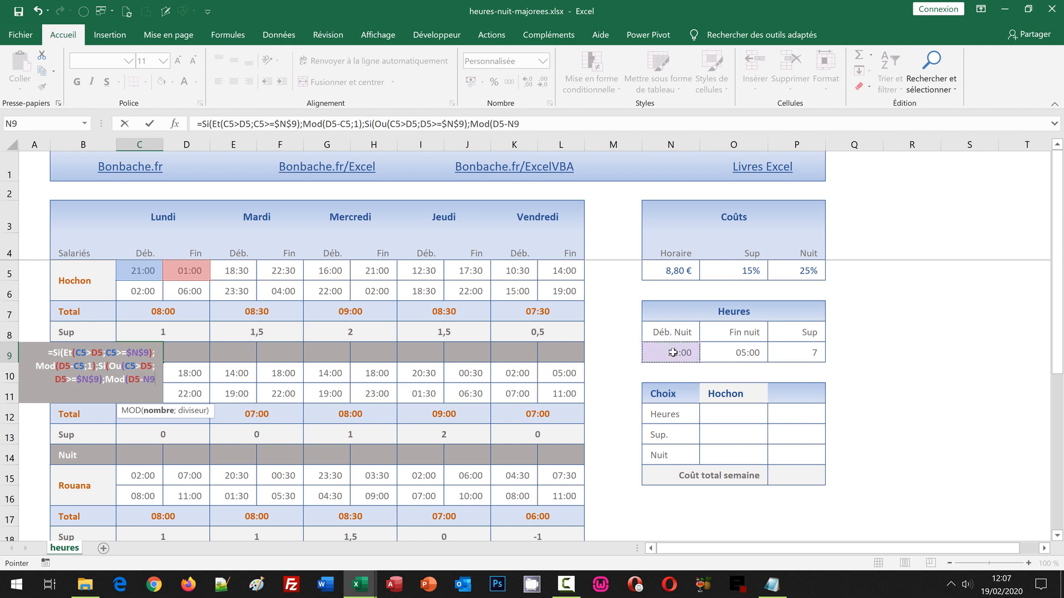
{"action": "key", "text": "F4"}
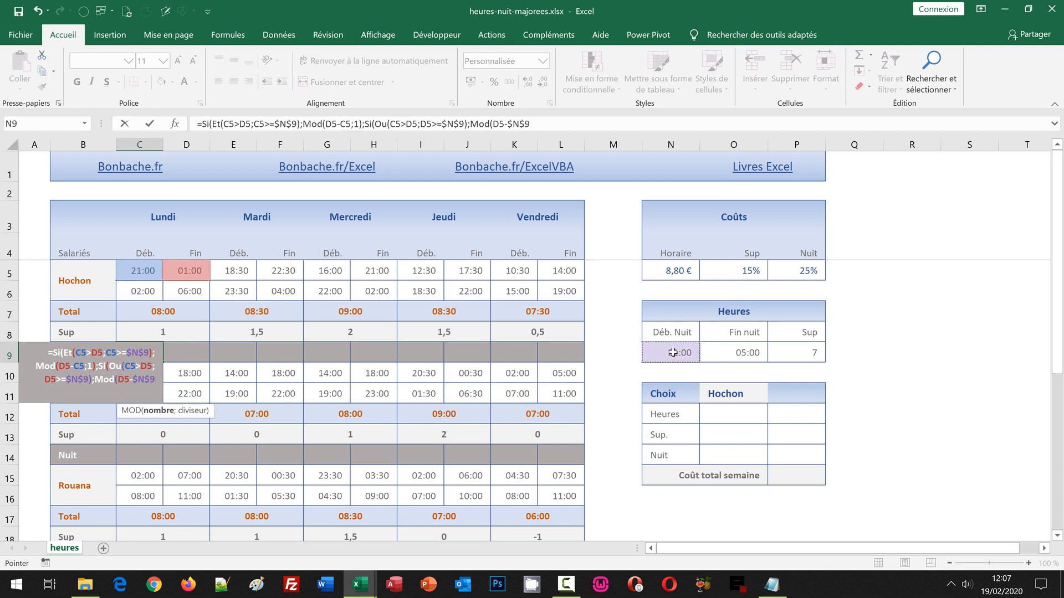
{"action": "type", "text": ";1"}
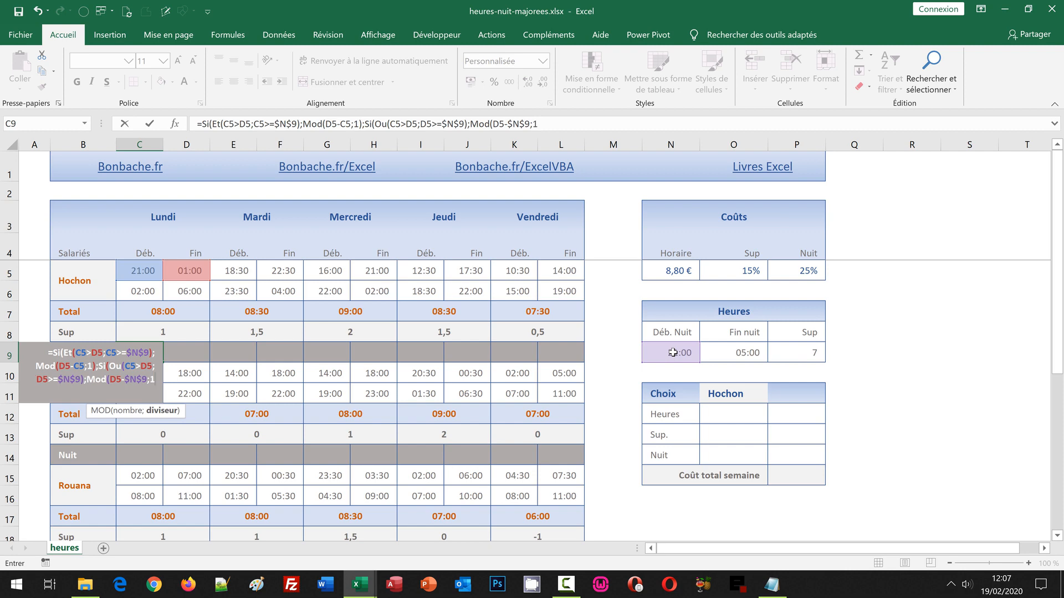
{"action": "type", "text": ")"}
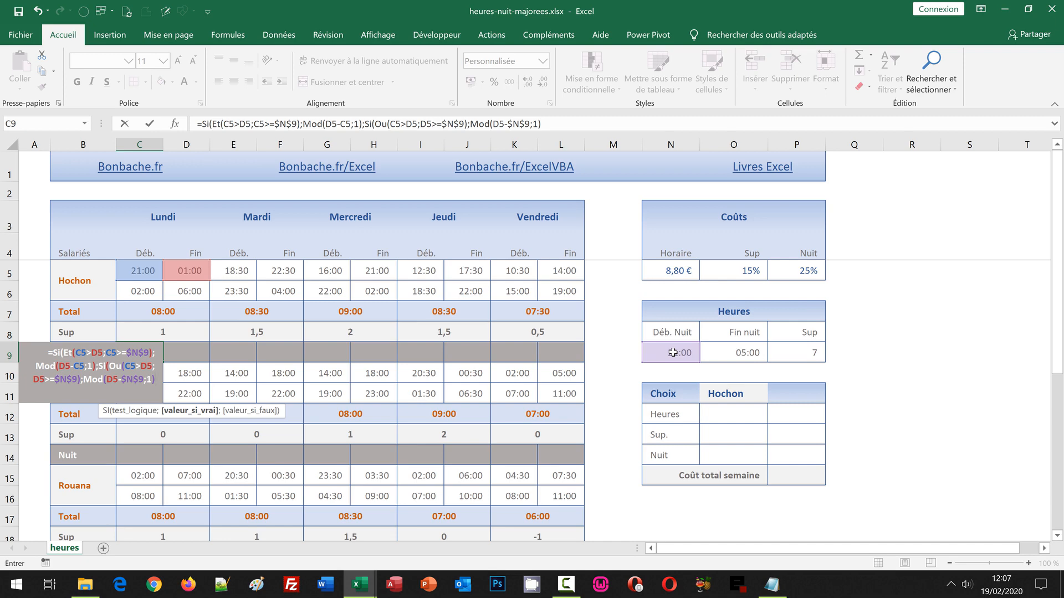
Nest a third Si in the value-if-false argument of the C9 formula with the test D5<=$O$9
{"action": "type", "text": ";"}
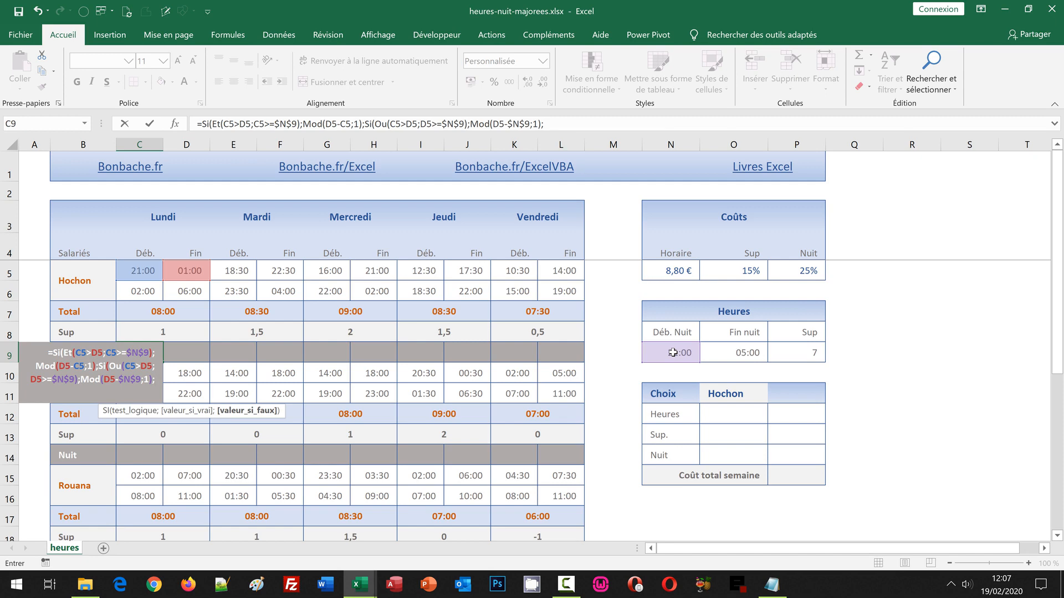
{"action": "type", "text": "Si("}
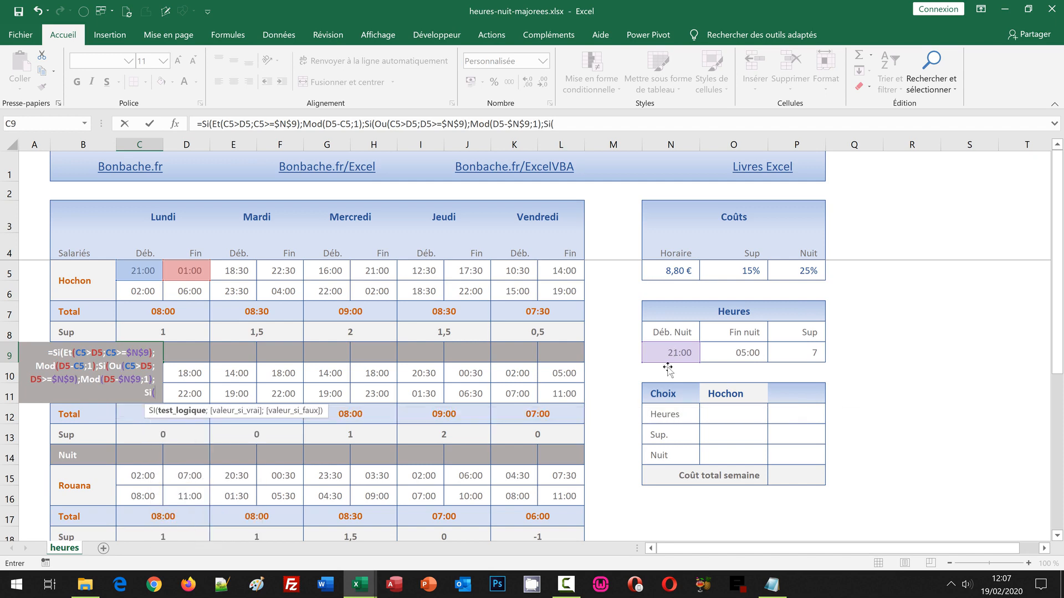
{"action": "left_click", "coordinate": [191, 268]}
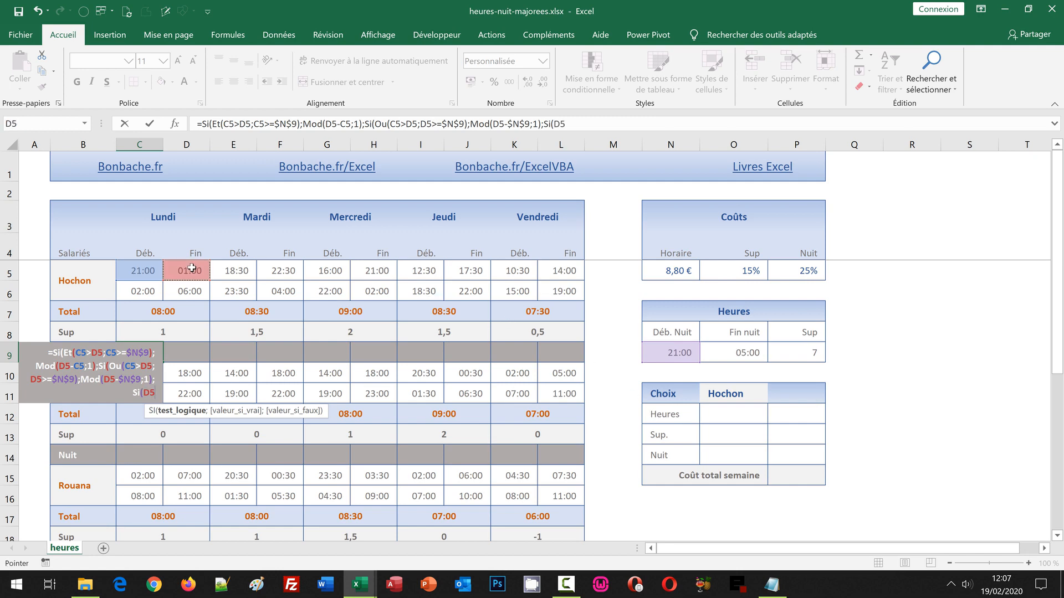
{"action": "type", "text": "<="}
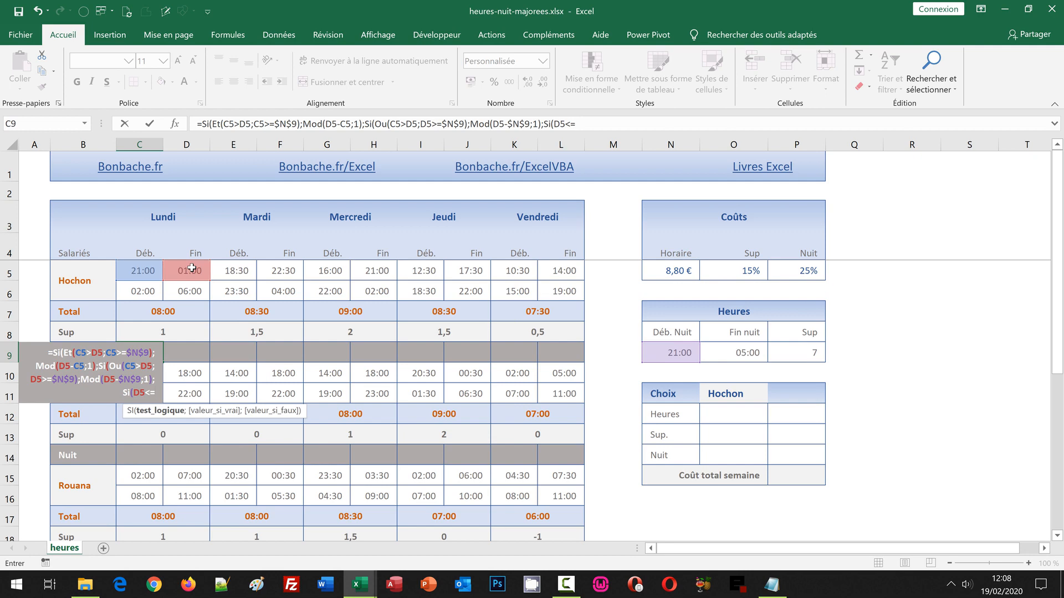
{"action": "left_click", "coordinate": [735, 351]}
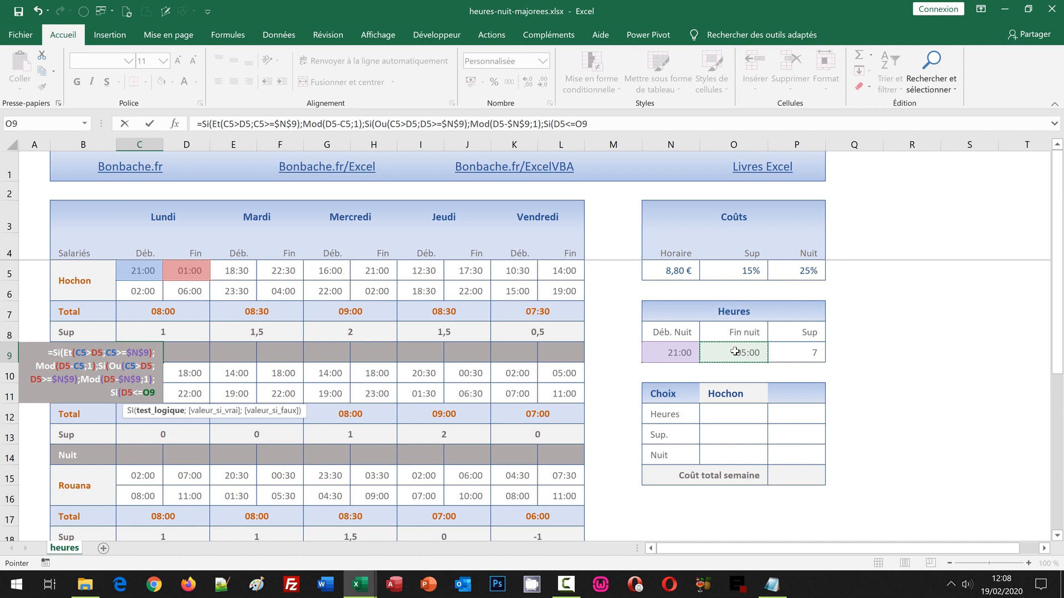
{"action": "key", "text": "F4"}
{"action": "type", "text": ";"}
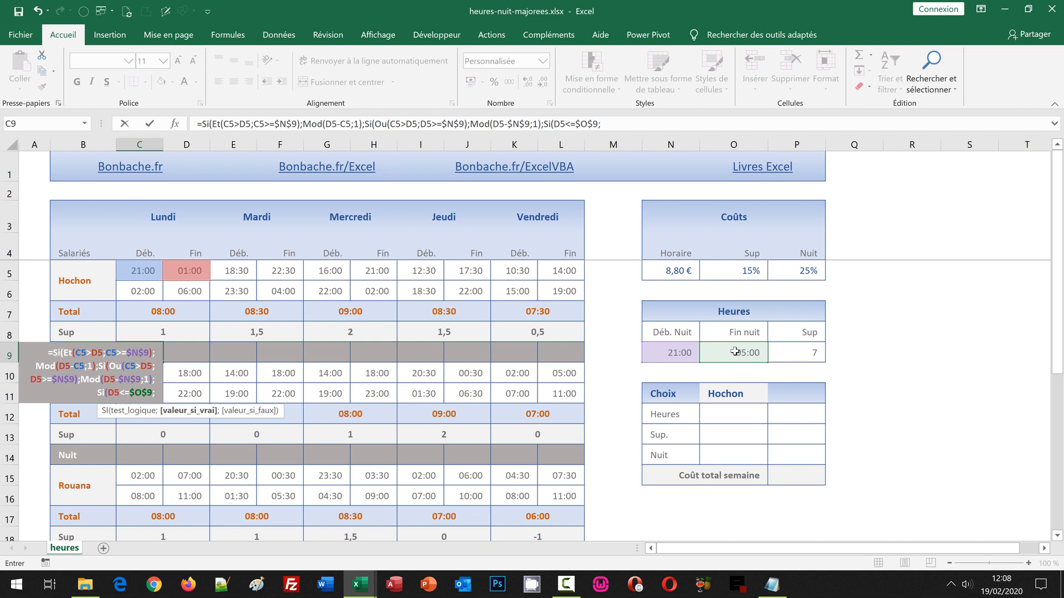
Enter Mod(D5-C5;1) as the value if true of the third Si in the C9 formula
{"action": "type", "text": "Mod("}
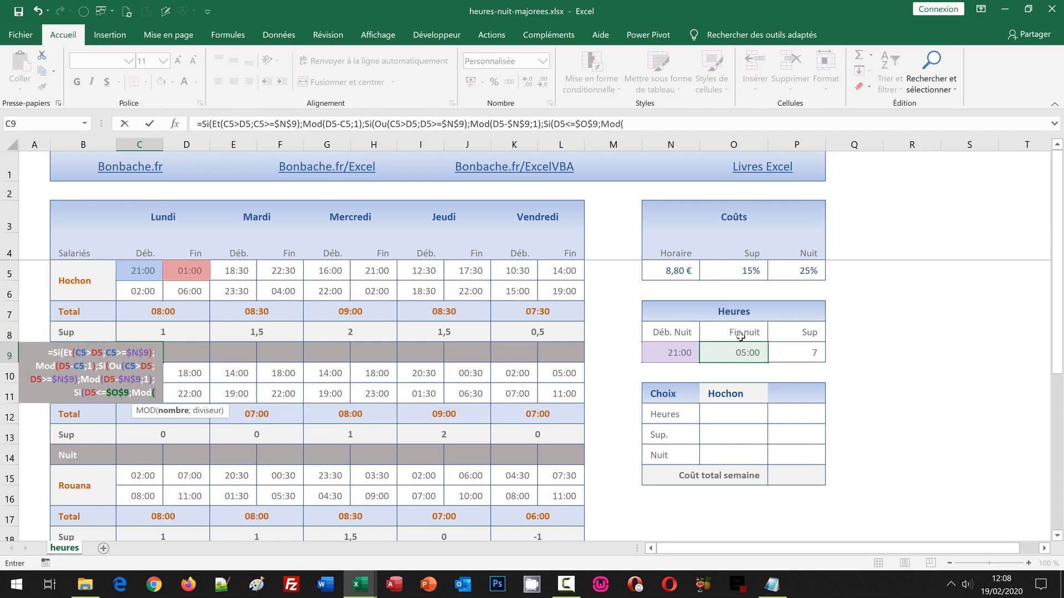
{"action": "left_click", "coordinate": [186, 271]}
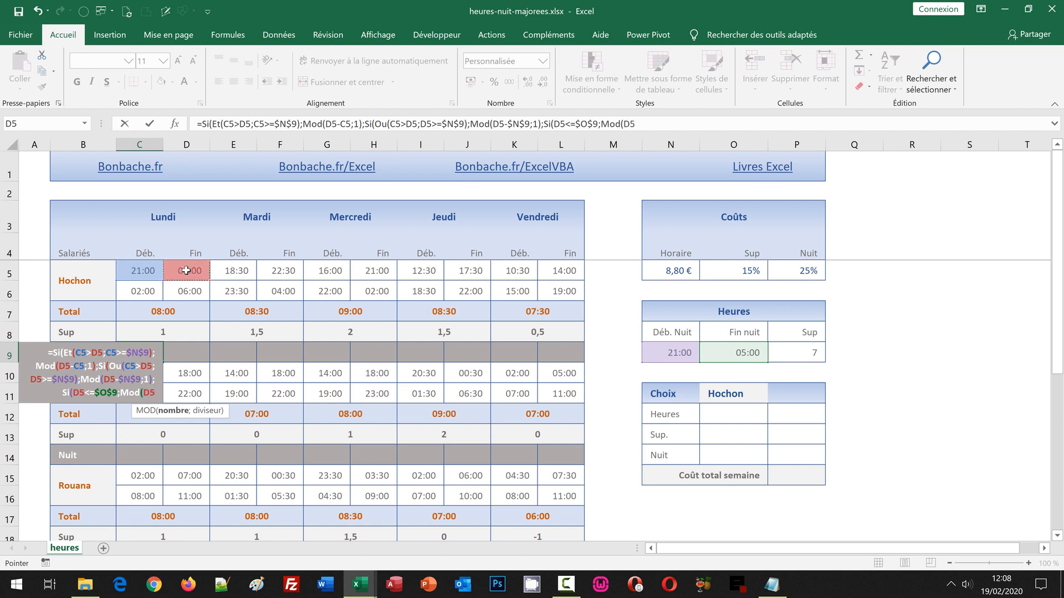
{"action": "type", "text": "-"}
{"action": "left_click", "coordinate": [147, 269]}
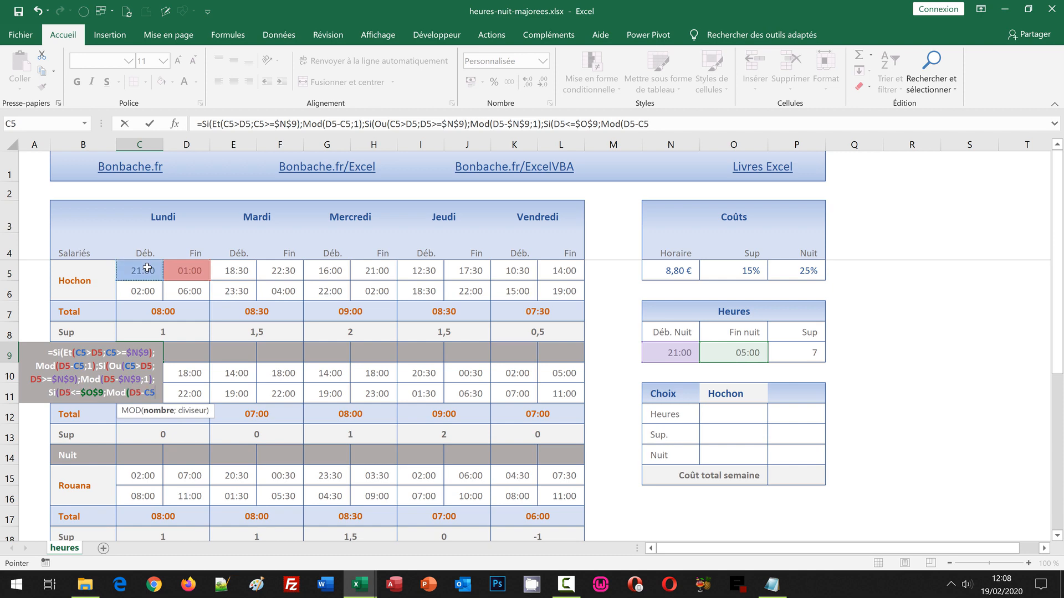
{"action": "type", "text": ";1"}
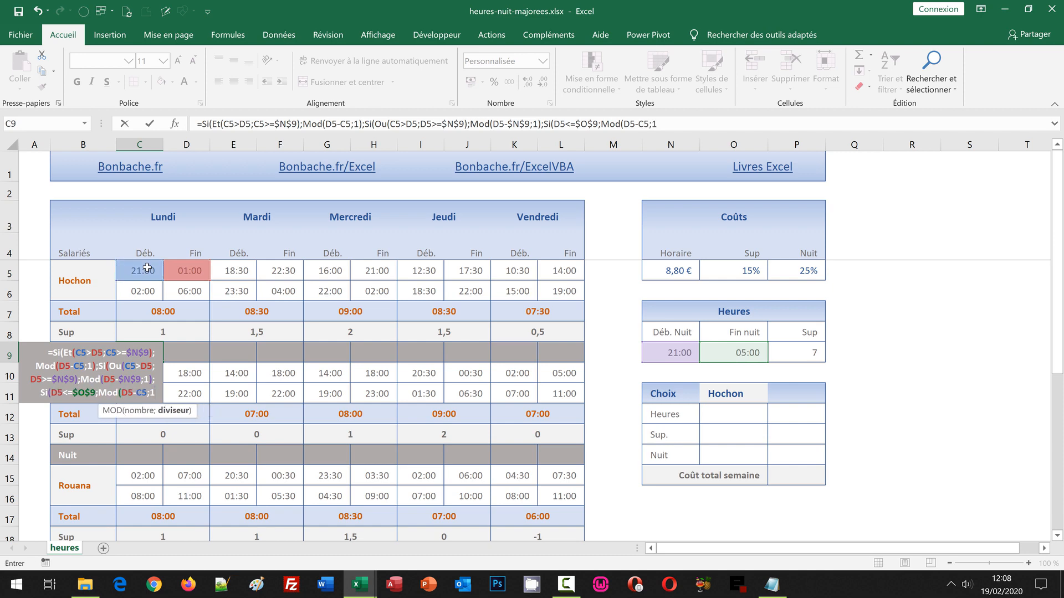
{"action": "type", "text": ")"}
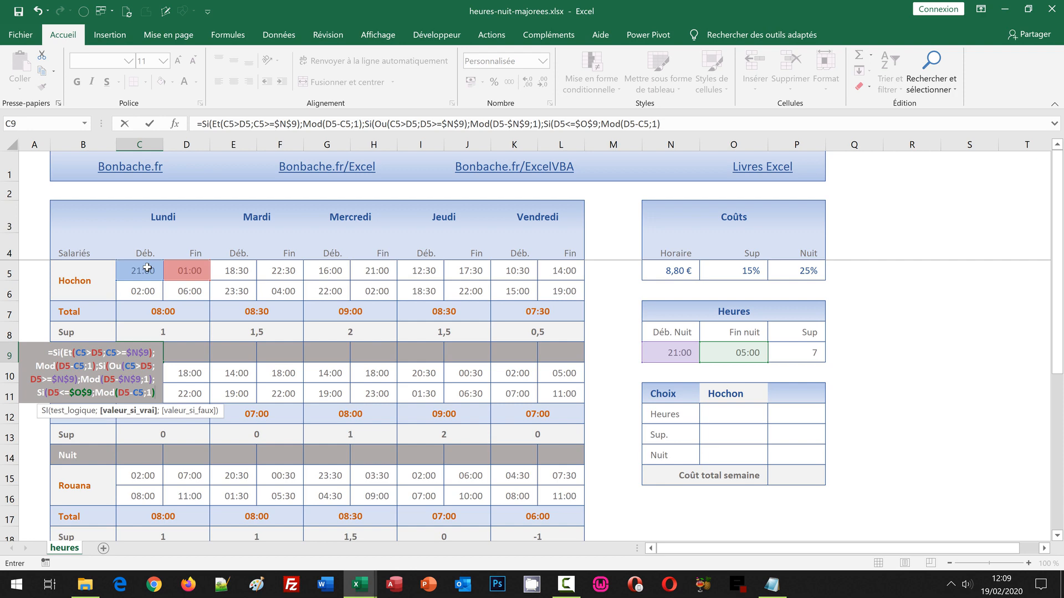
Nest a fourth Si in the value-if-false argument of the C9 formula with the test C5<=$O$9
{"action": "type", "text": ";"}
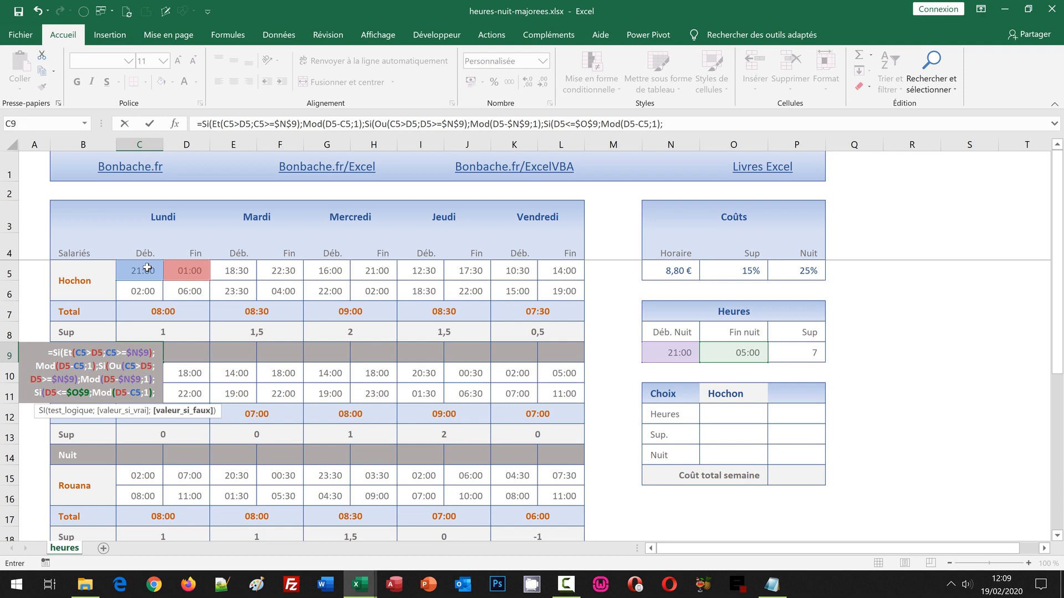
{"action": "type", "text": "Si("}
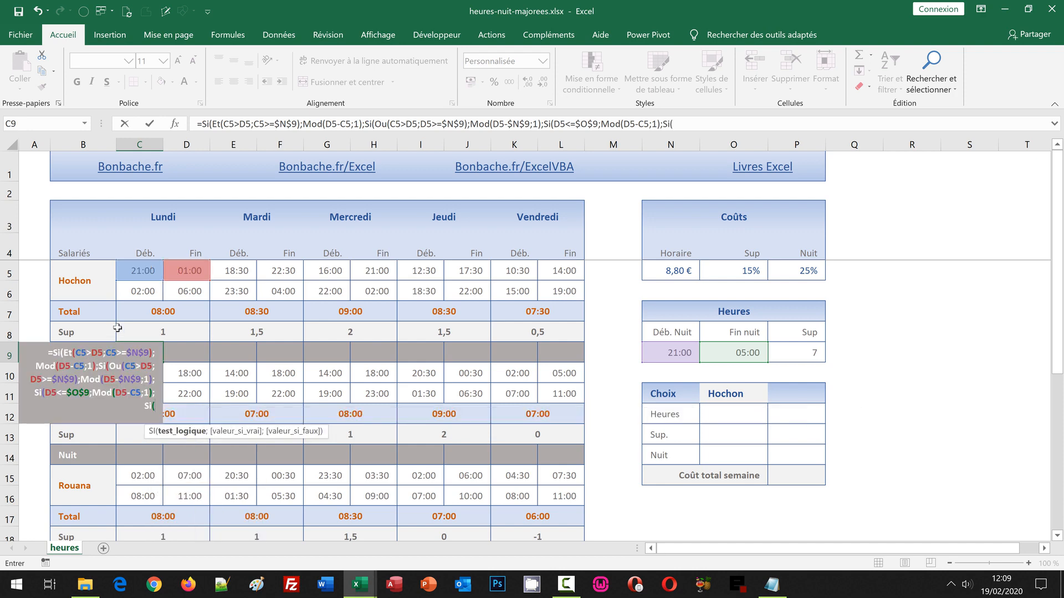
{"action": "left_click", "coordinate": [134, 272]}
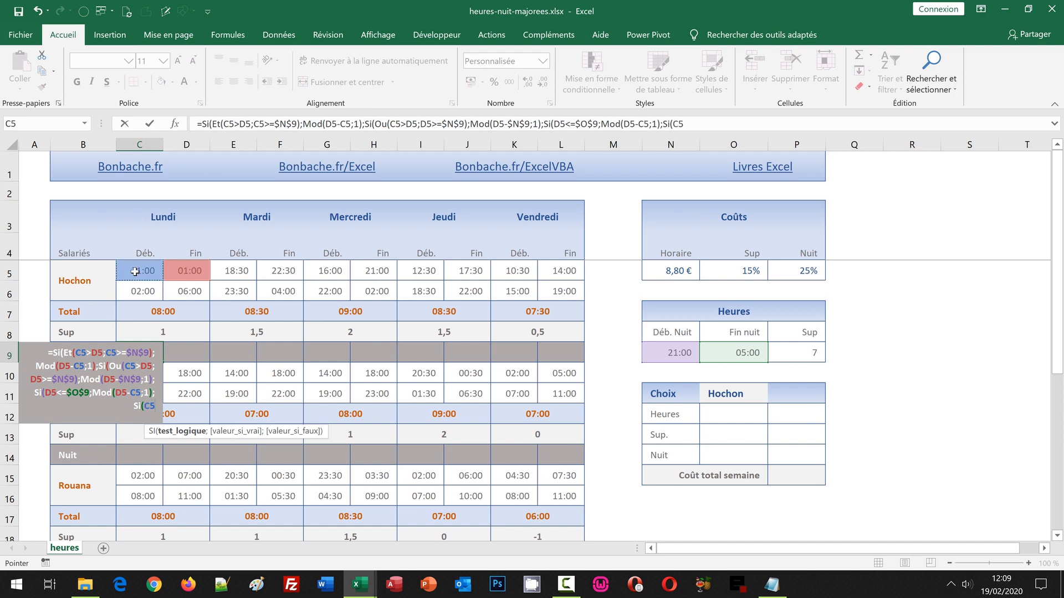
{"action": "type", "text": "<="}
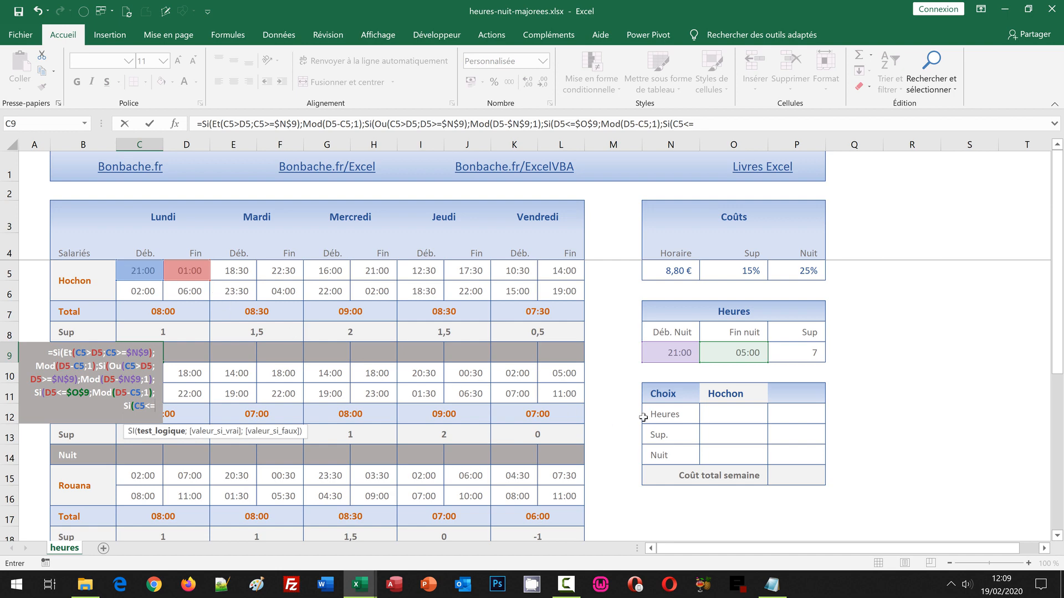
{"action": "left_click", "coordinate": [726, 355]}
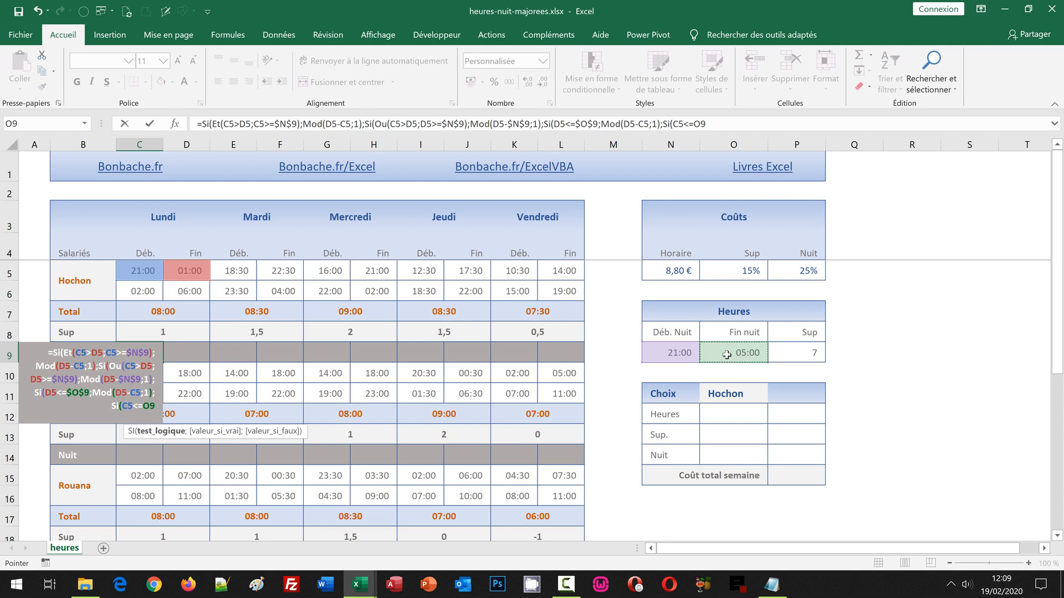
{"action": "key", "text": "F4"}
{"action": "type", "text": ";"}
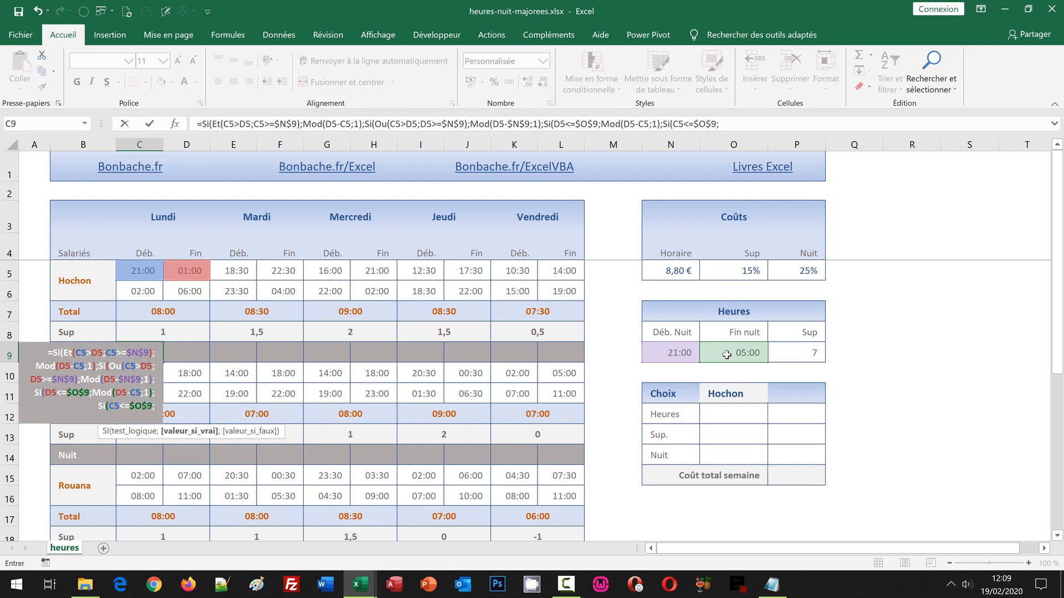
Enter Mod($O$9-C5;1) as the value if true of the fourth Si in the C9 formula
{"action": "type", "text": "Mod"}
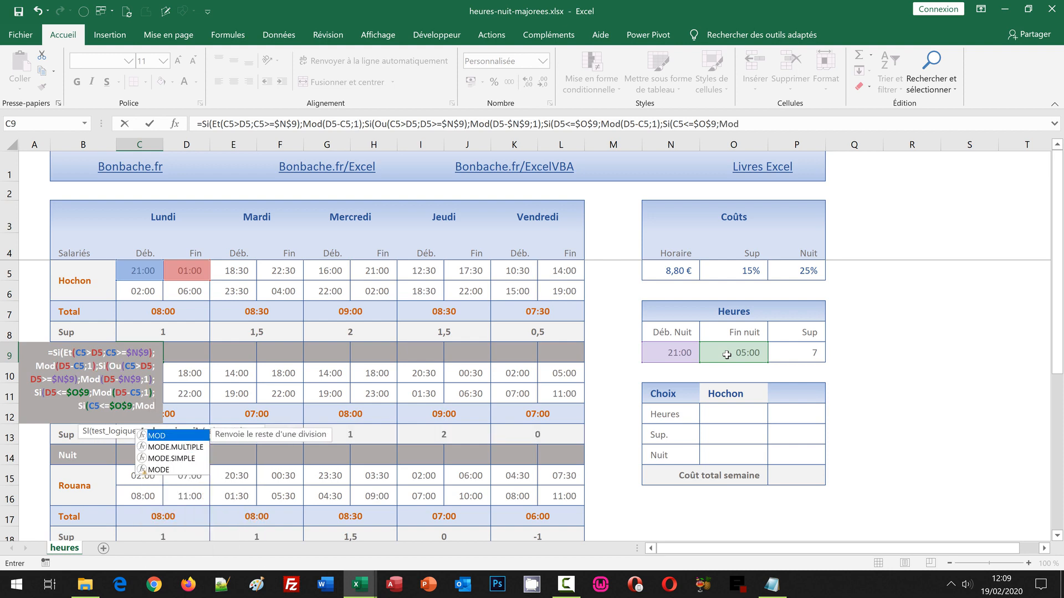
{"action": "type", "text": "("}
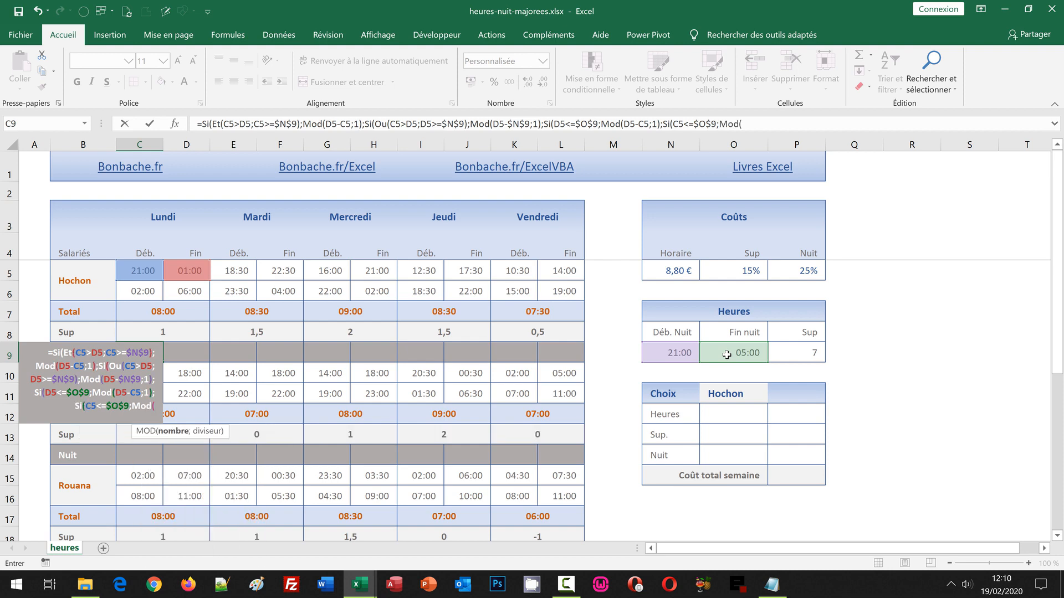
{"action": "left_click", "coordinate": [726, 355]}
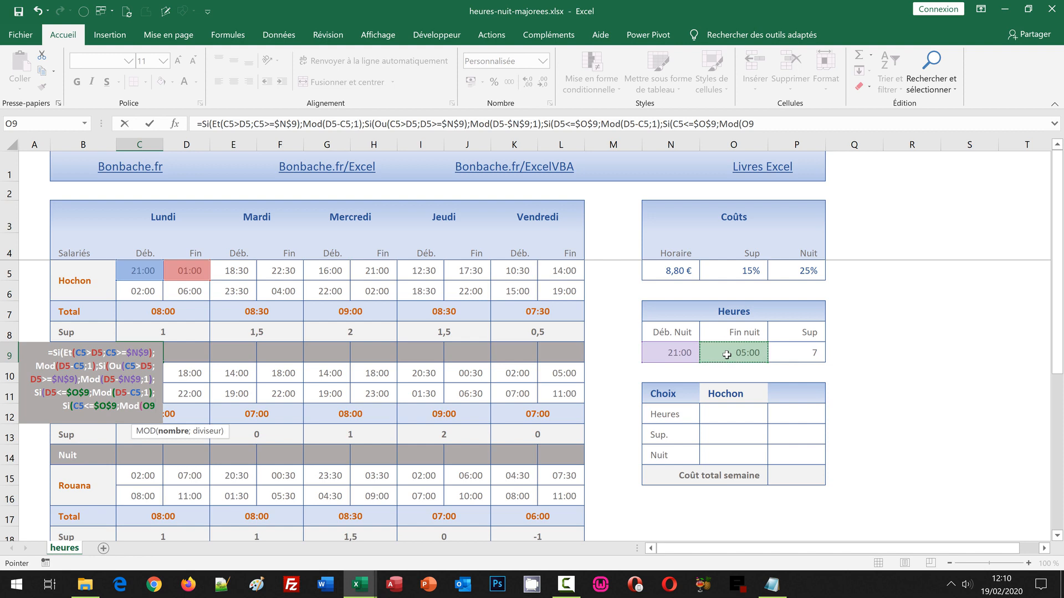
{"action": "key", "text": "F4"}
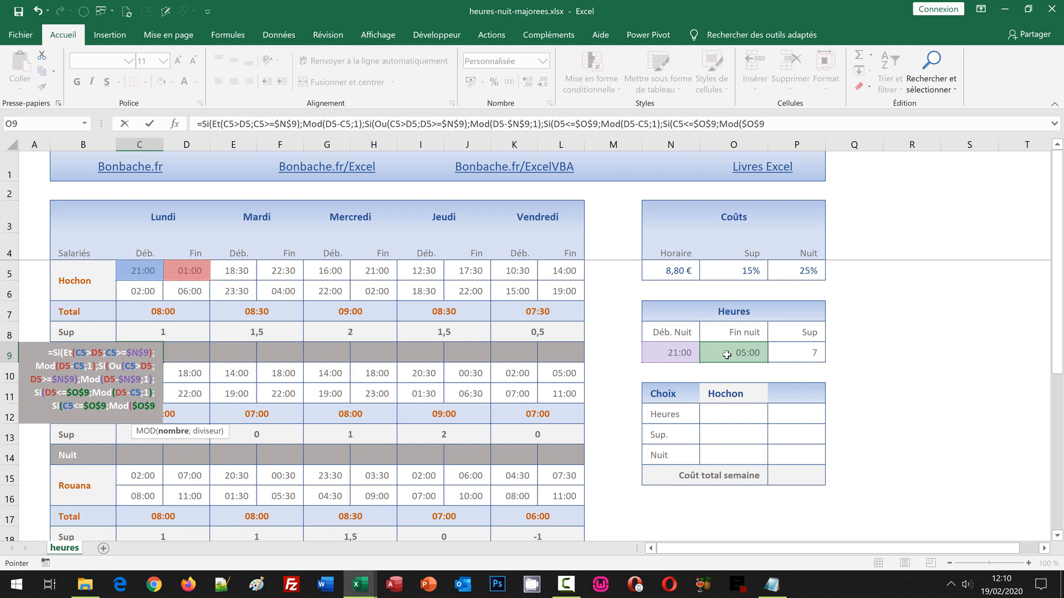
{"action": "type", "text": "-"}
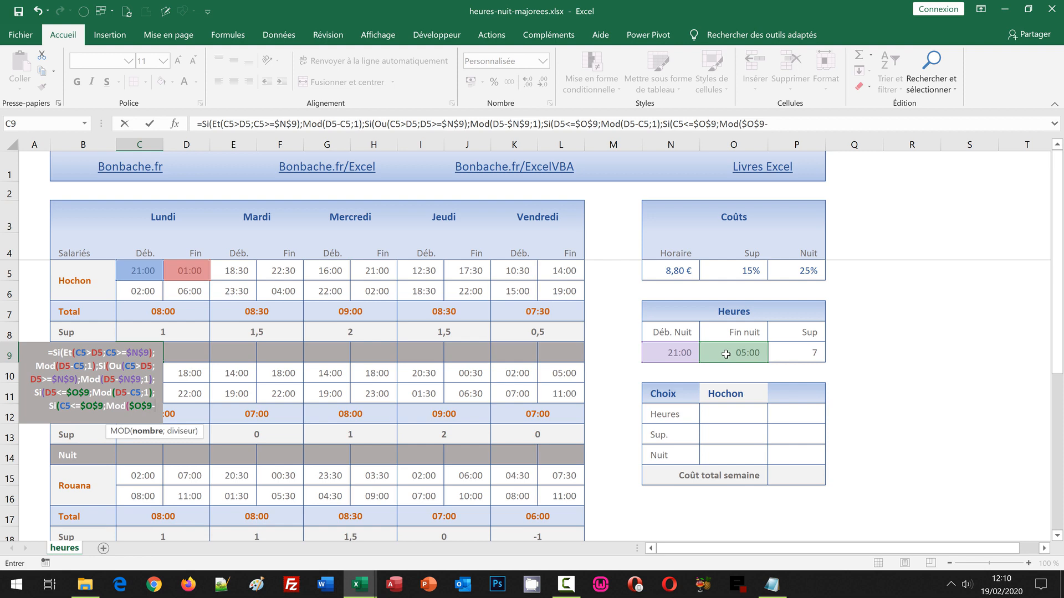
{"action": "left_click", "coordinate": [145, 272]}
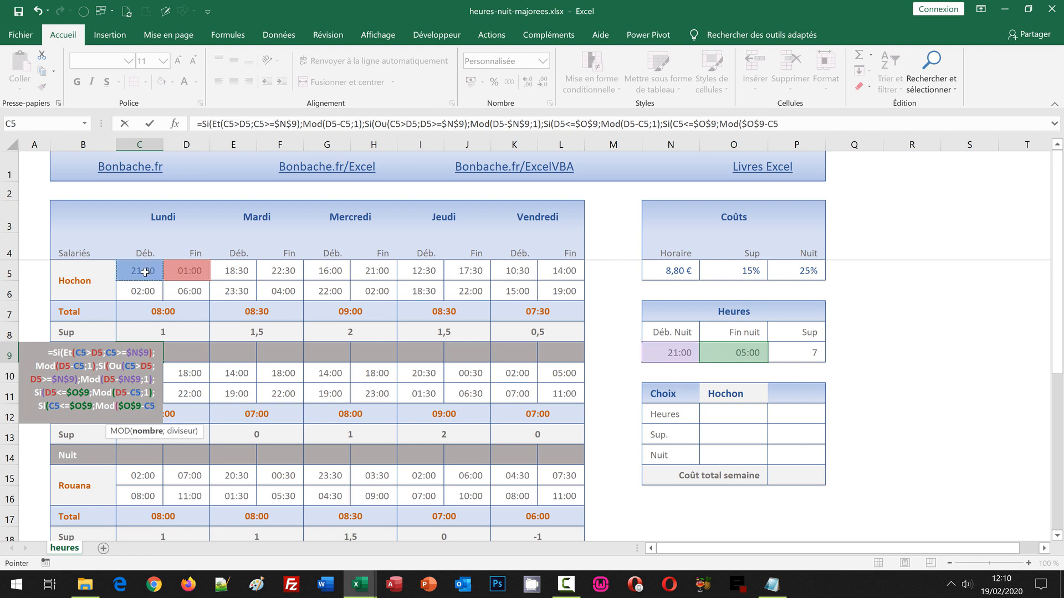
{"action": "type", "text": ";1)"}
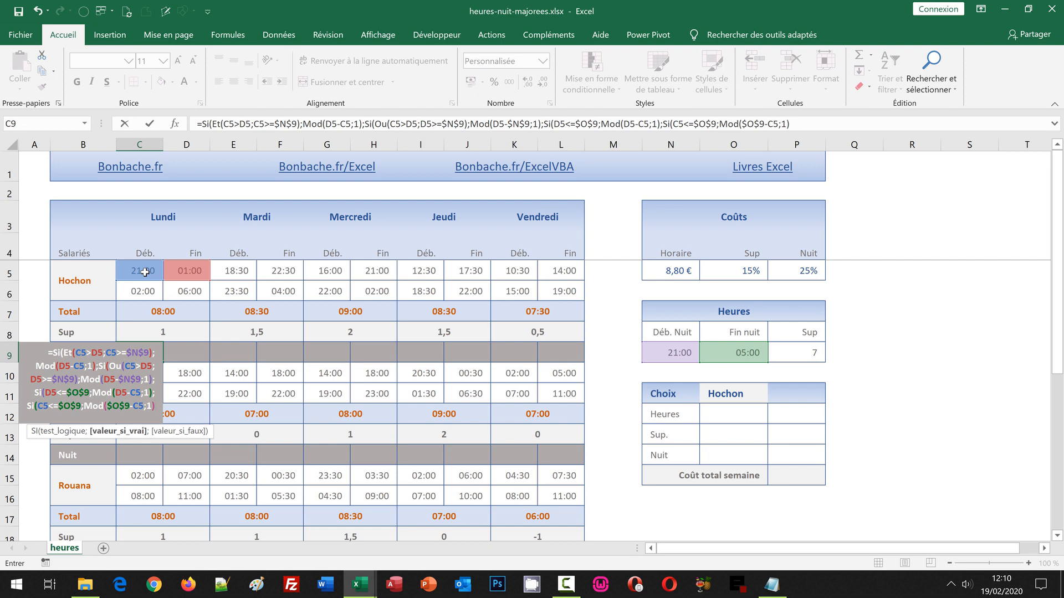
Enter 0 as the final value if false in the C9 formula and close all four Si functions
{"action": "type", "text": ";"}
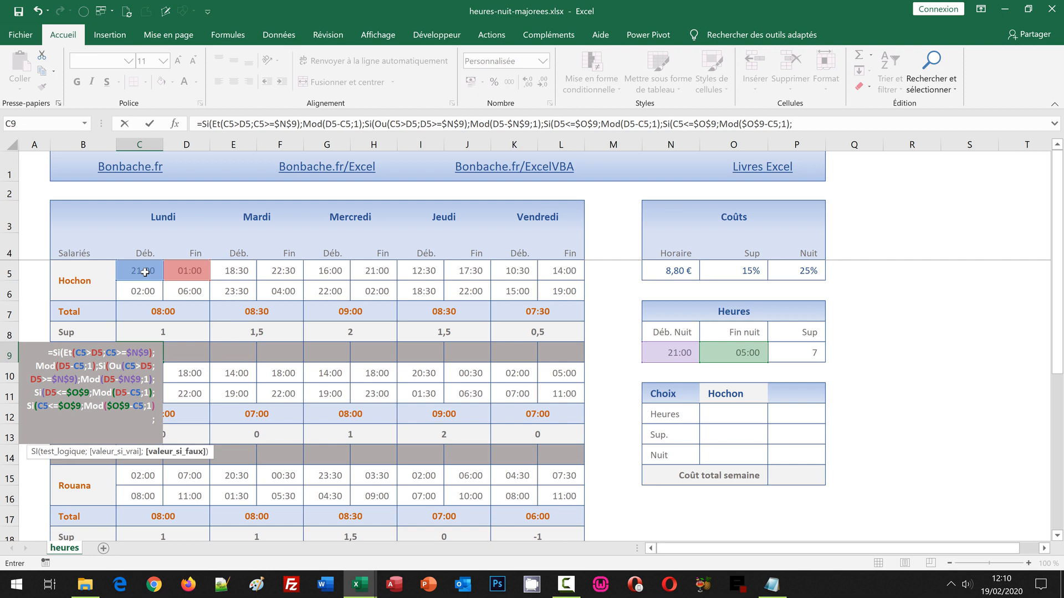
{"action": "type", "text": "0"}
{"action": "type", "text": ")"}
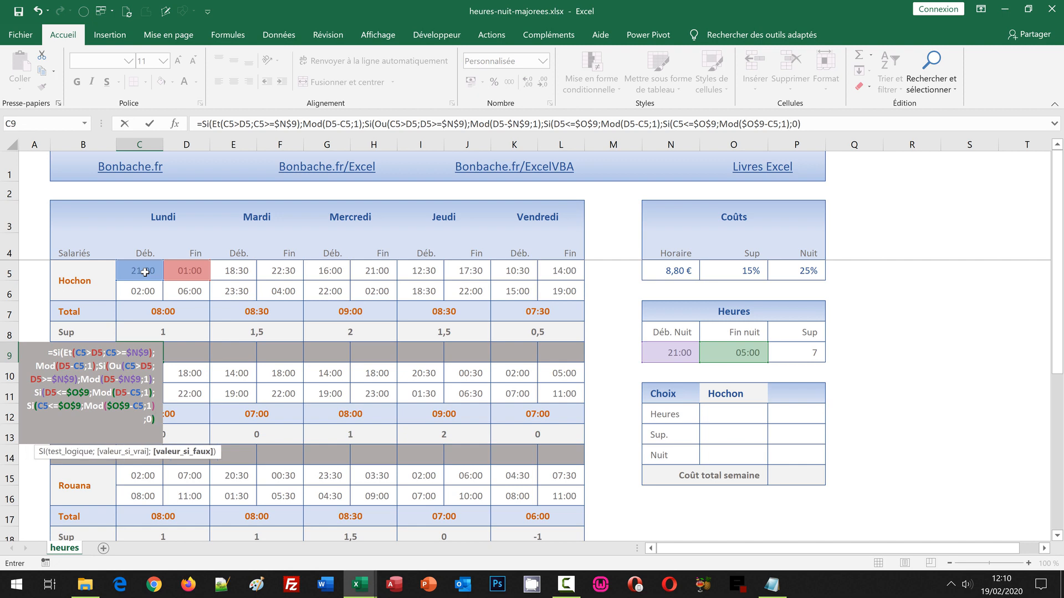
{"action": "type", "text": "))"}
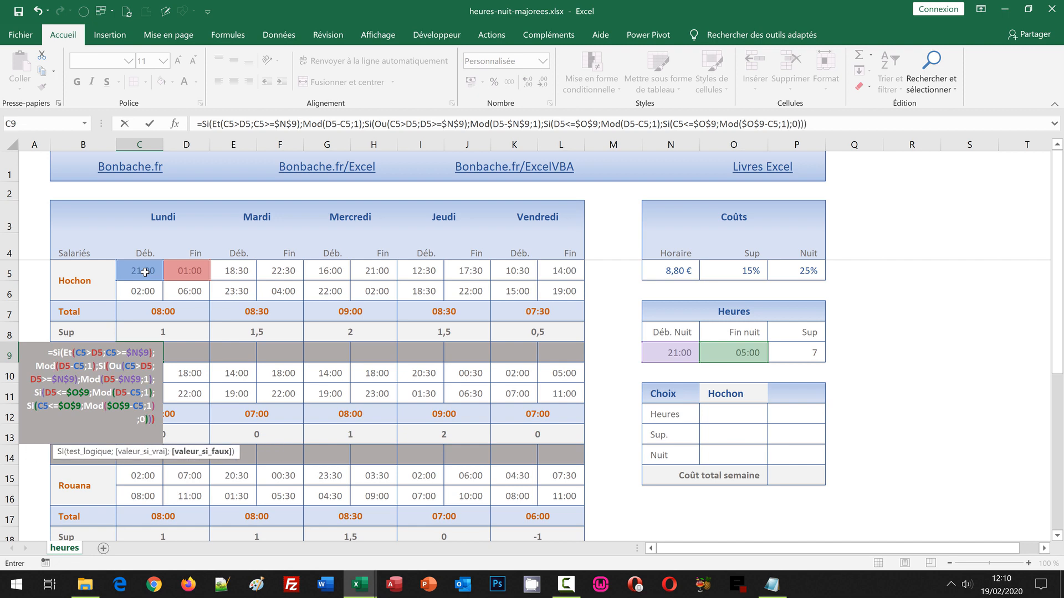
{"action": "type", "text": ")"}
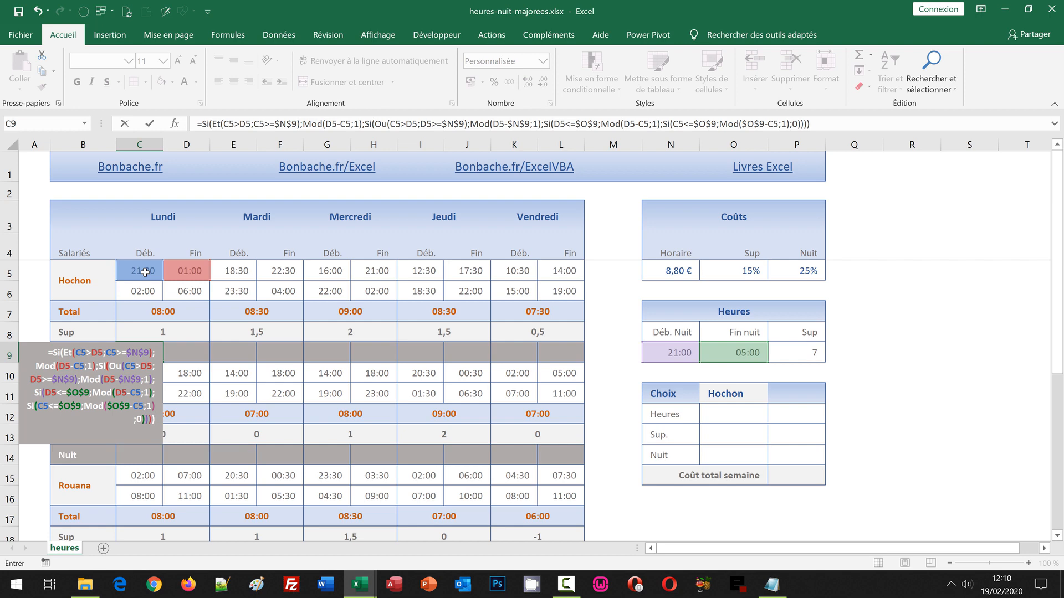
Validate the C9 night-hours formula and copy it to E9, G9, I9 and K9 in the first Nuit row
{"action": "key", "text": "Return"}
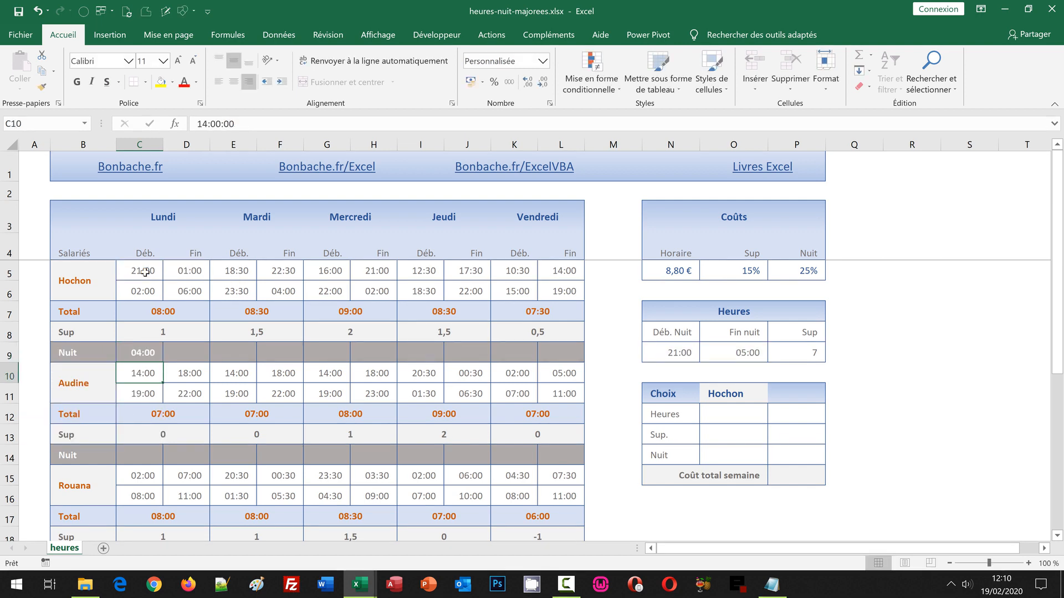
{"action": "left_click", "coordinate": [142, 353]}
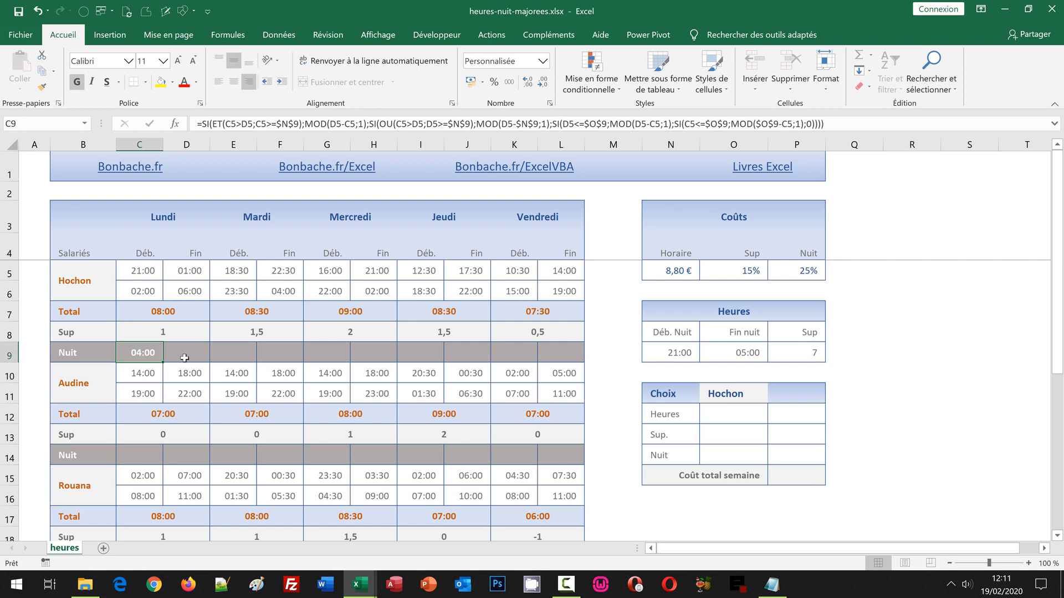
{"action": "key", "text": "ctrl+c"}
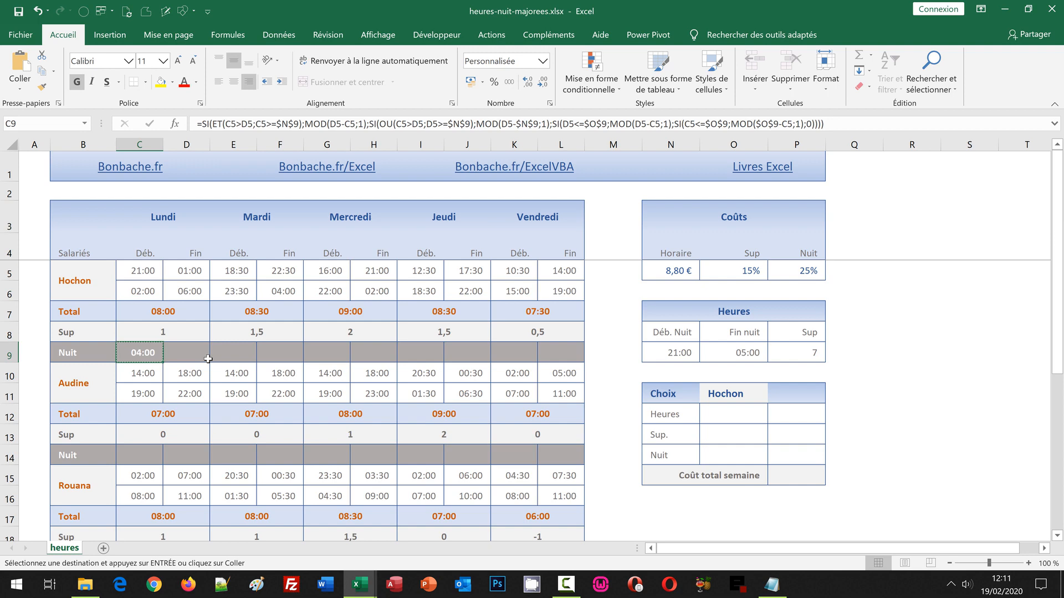
{"action": "left_click", "coordinate": [221, 354]}
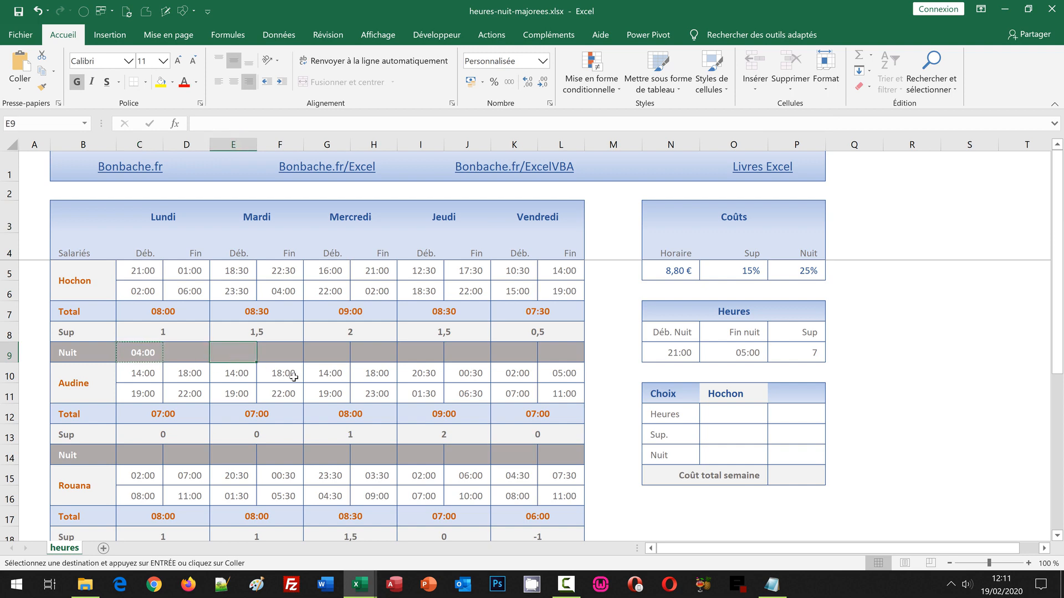
{"action": "key", "text": "ctrl+v"}
{"action": "left_click", "coordinate": [332, 353]}
{"action": "key", "text": "ctrl+v"}
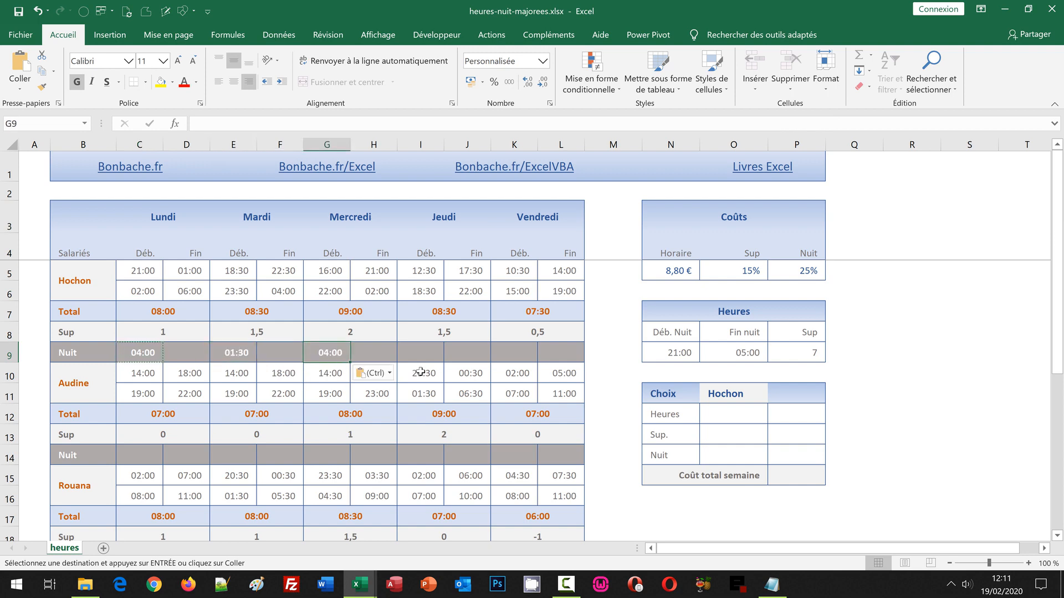
{"action": "left_click", "coordinate": [417, 353]}
{"action": "key", "text": "ctrl+v"}
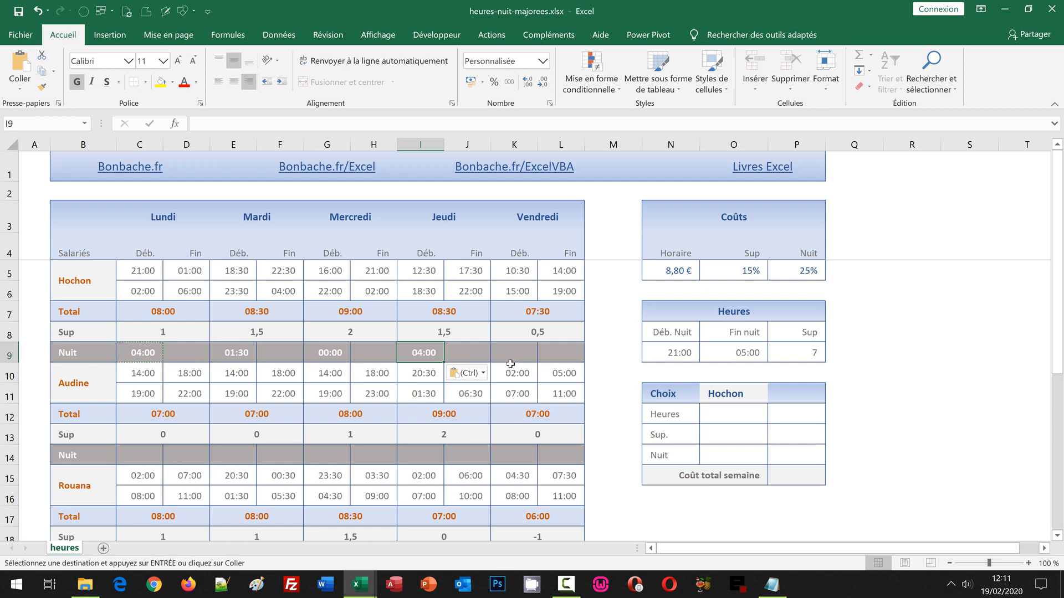
{"action": "left_click", "coordinate": [514, 352]}
{"action": "key", "text": "ctrl+v"}
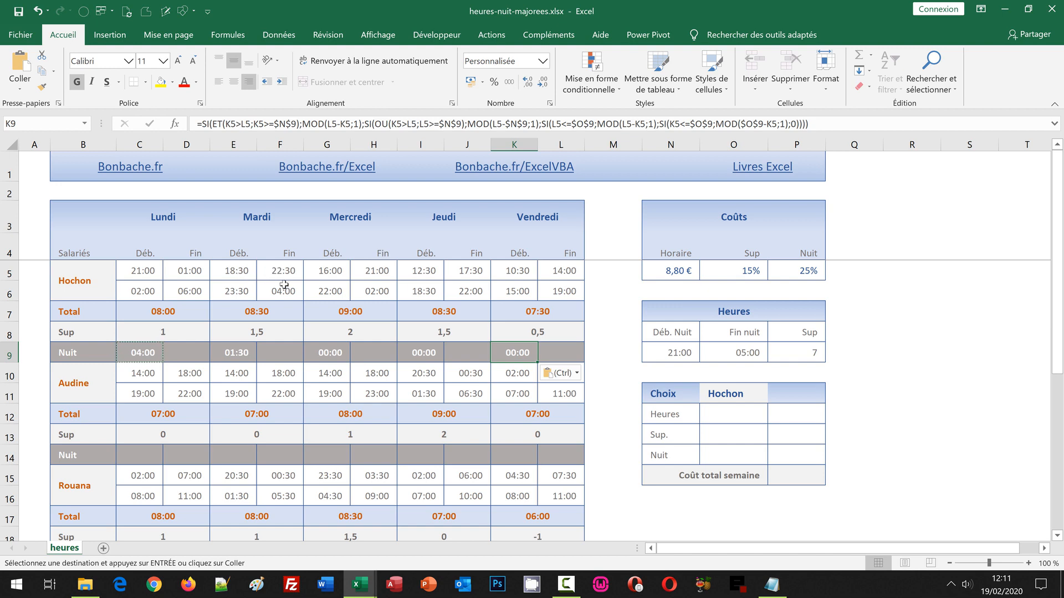
Copy the full text of the C9 formula without altering the cell and paste it into a blank, maximized Notepad document
{"action": "left_click", "coordinate": [234, 355]}
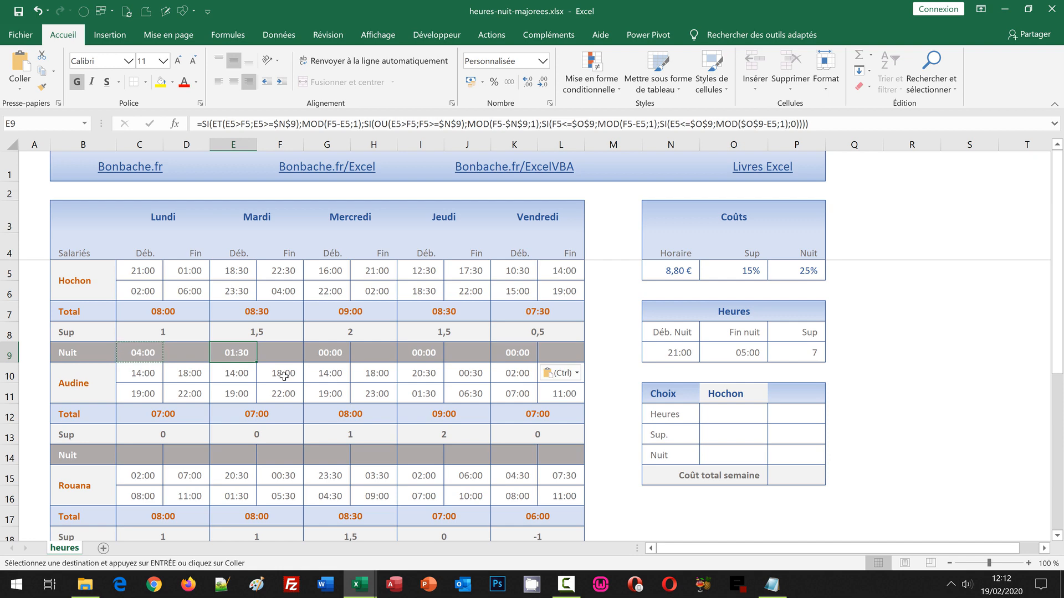
{"action": "left_click", "coordinate": [134, 352]}
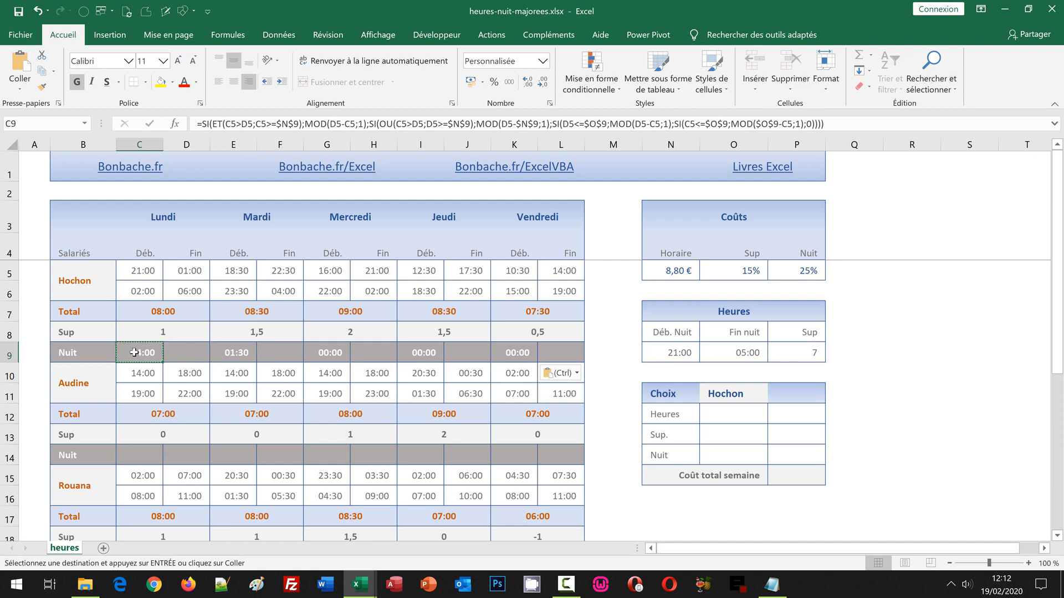
{"action": "key", "text": "Escape"}
{"action": "key", "text": "Escape"}
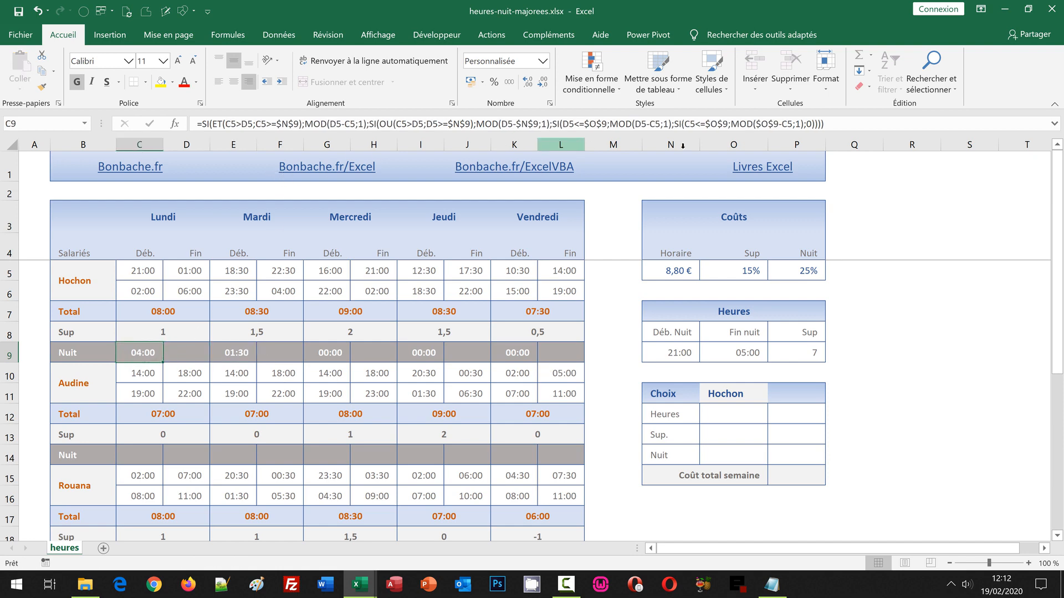
{"action": "left_click_drag", "start_coordinate": [824, 123], "coordinate": [188, 125]}
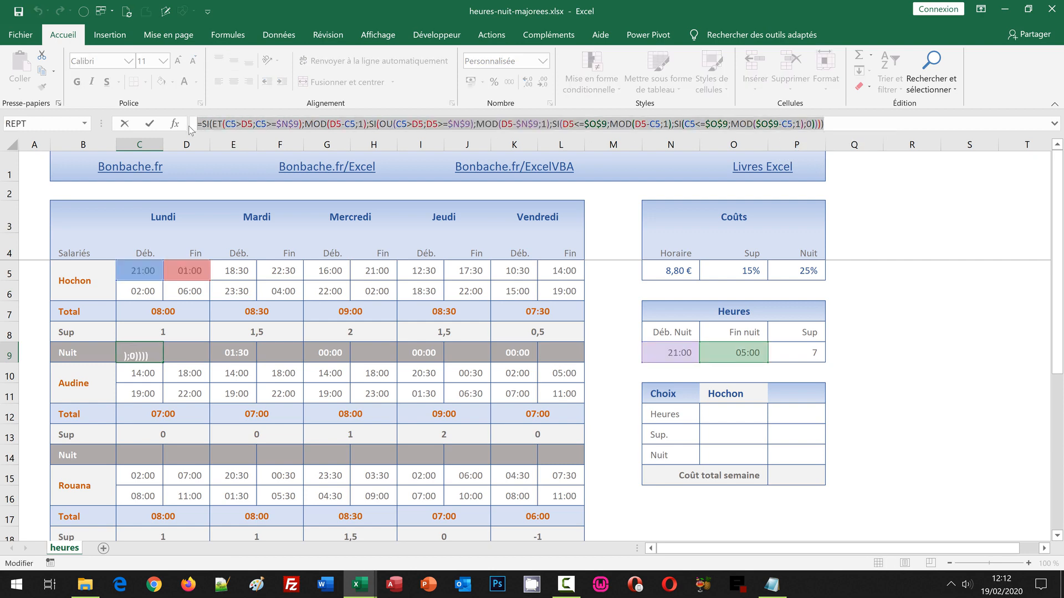
{"action": "key", "text": "ctrl+c"}
{"action": "key", "text": "Escape"}
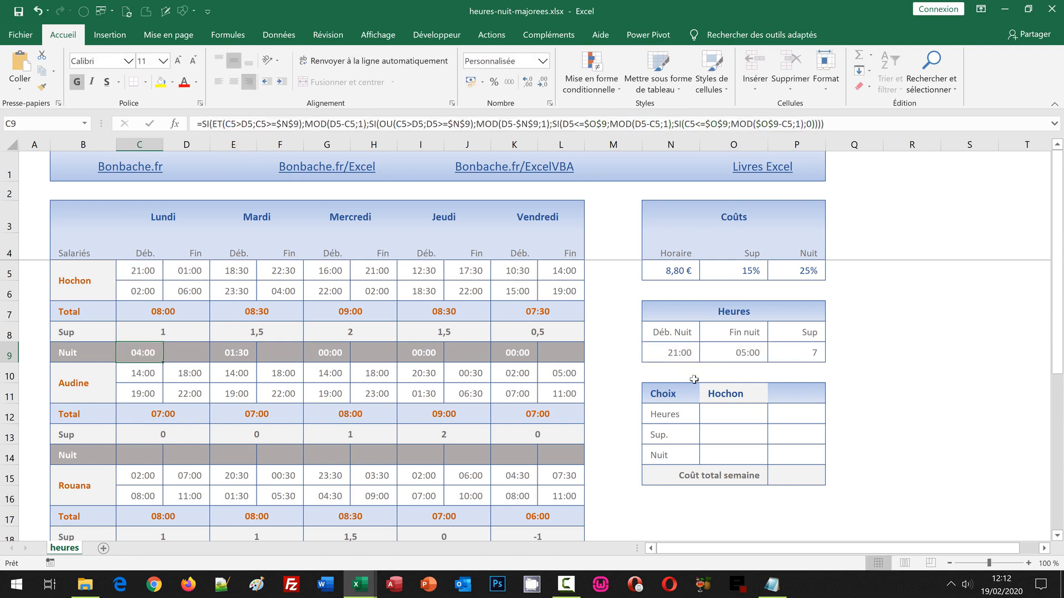
{"action": "left_click", "coordinate": [773, 585]}
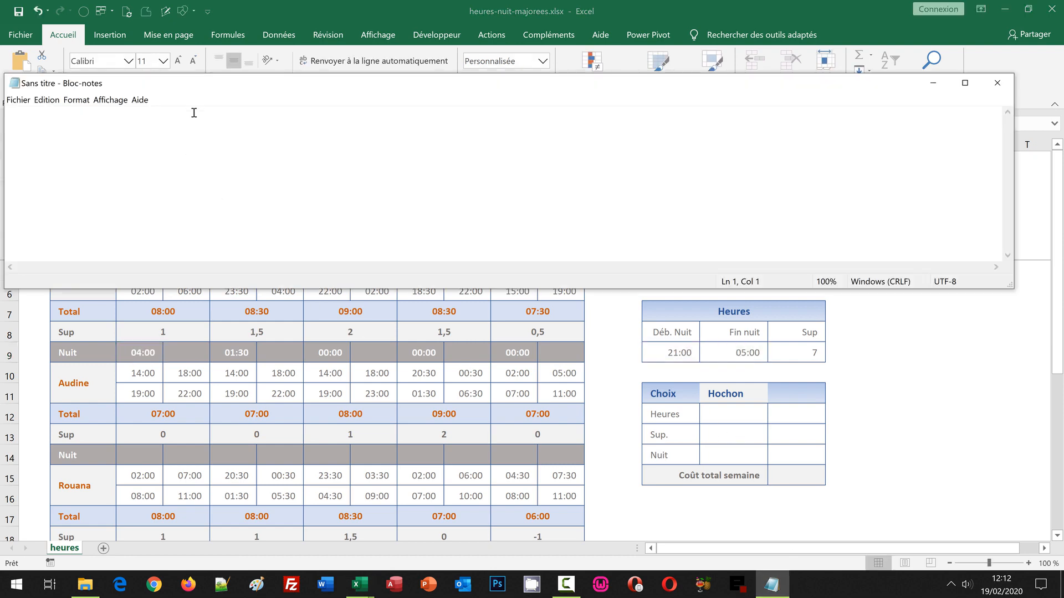
{"action": "double_click", "coordinate": [221, 86]}
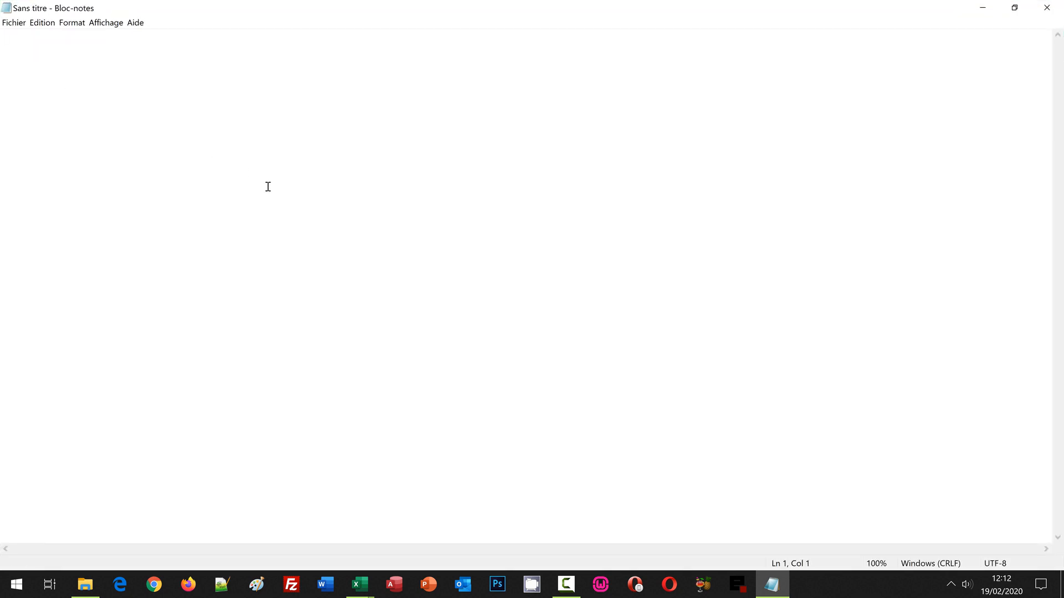
{"action": "key", "text": "ctrl+v"}
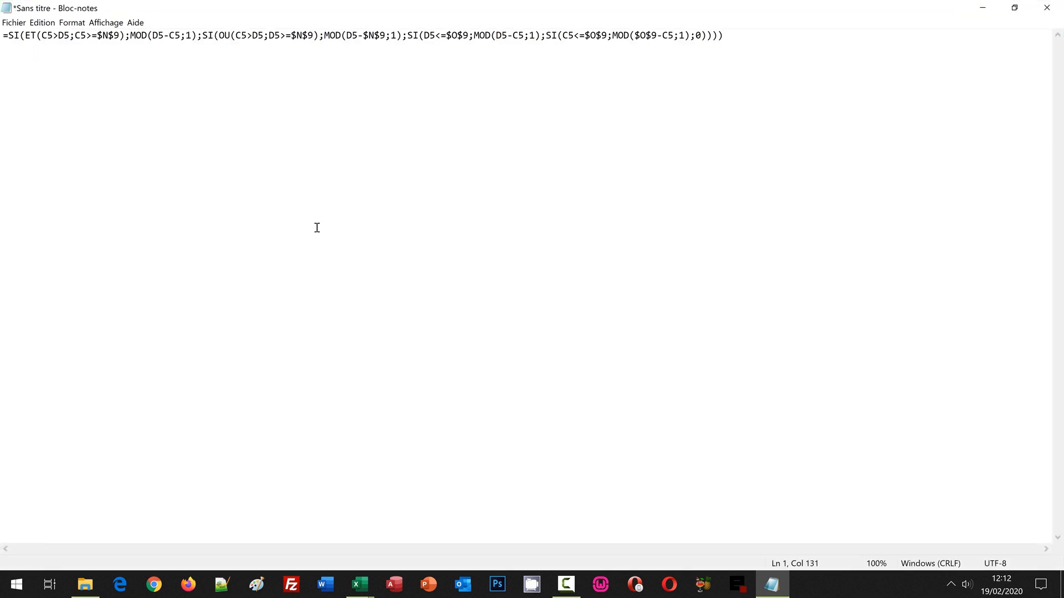
Replace every C5 with C6 in the pasted formula text
{"action": "key", "text": "Home"}
{"action": "key", "text": "ctrl+h"}
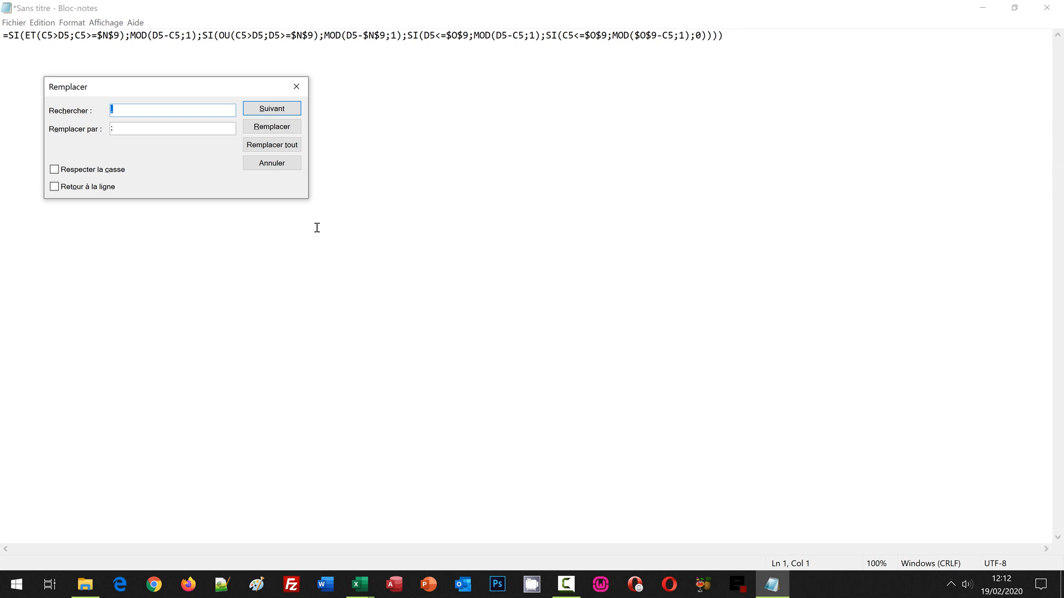
{"action": "type", "text": "C5"}
{"action": "type", "text": "C6"}
{"action": "left_click", "coordinate": [285, 146]}
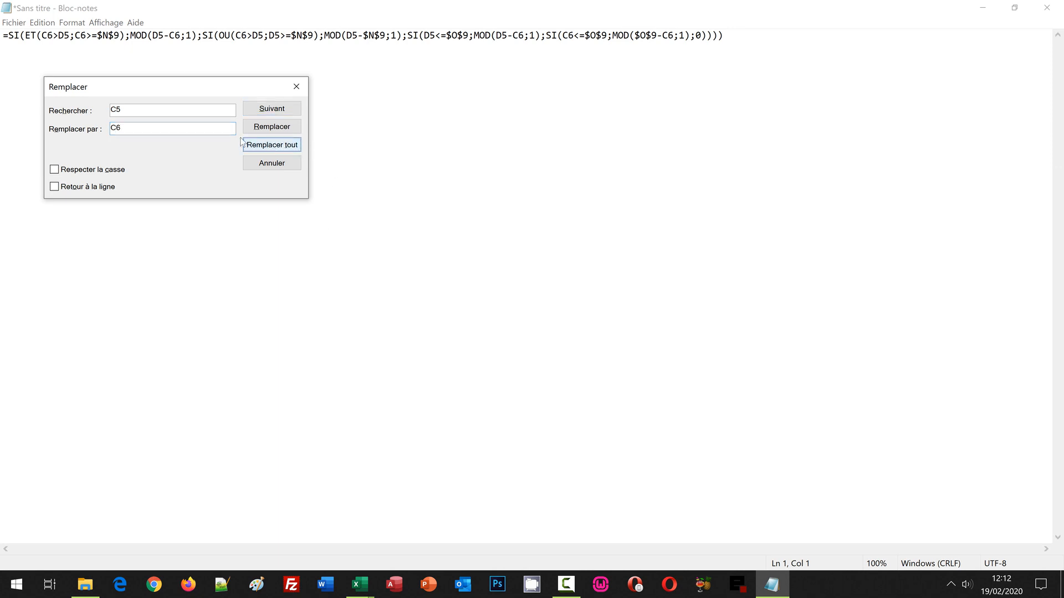
Replace every D5 with D6 in the formula text and close the replace dialog
{"action": "left_click", "coordinate": [114, 109]}
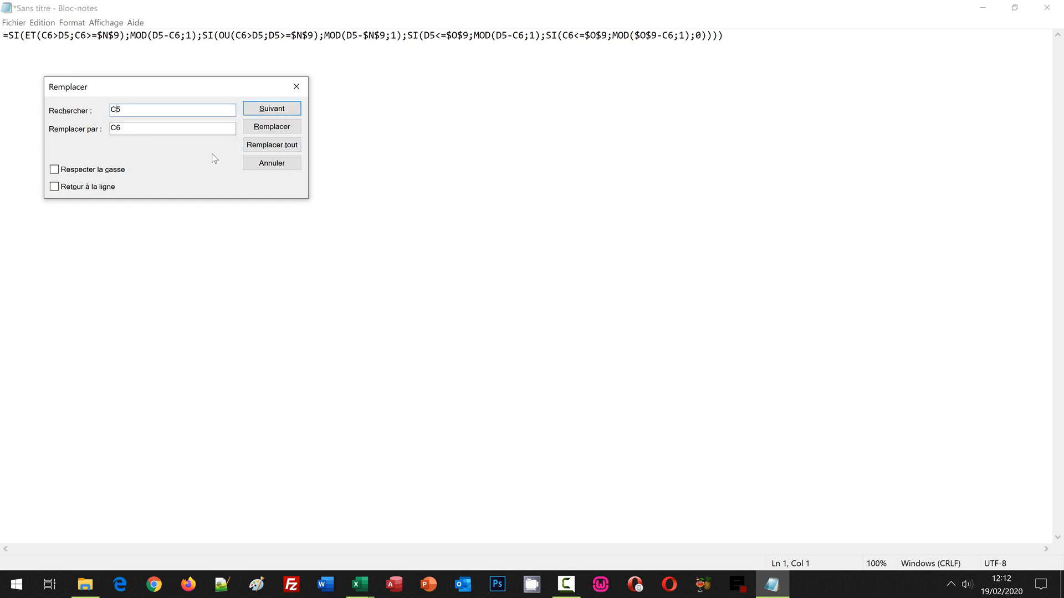
{"action": "key", "text": "BackSpace"}
{"action": "type", "text": "D"}
{"action": "left_click", "coordinate": [117, 129]}
{"action": "key", "text": "BackSpace"}
{"action": "type", "text": "D"}
{"action": "left_click", "coordinate": [274, 145]}
{"action": "left_click", "coordinate": [297, 86]}
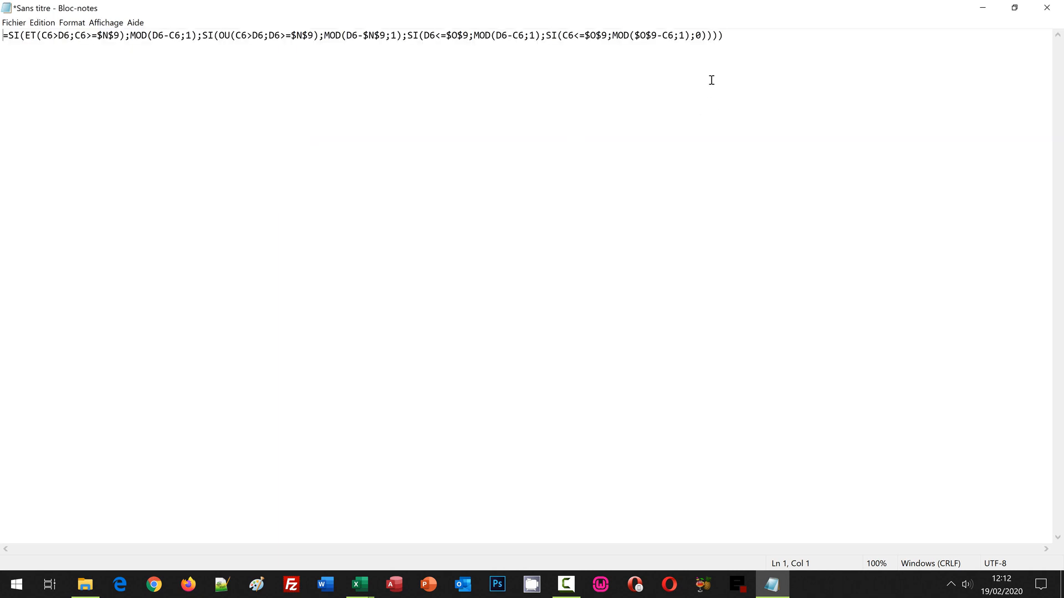
Copy the adapted formula text, switch back to heures-nuit-majorees.xlsx in Excel and enter it in cell D9
{"action": "left_click", "coordinate": [711, 80]}
{"action": "key", "text": "shift+Home"}
{"action": "key", "text": "ctrl+c"}
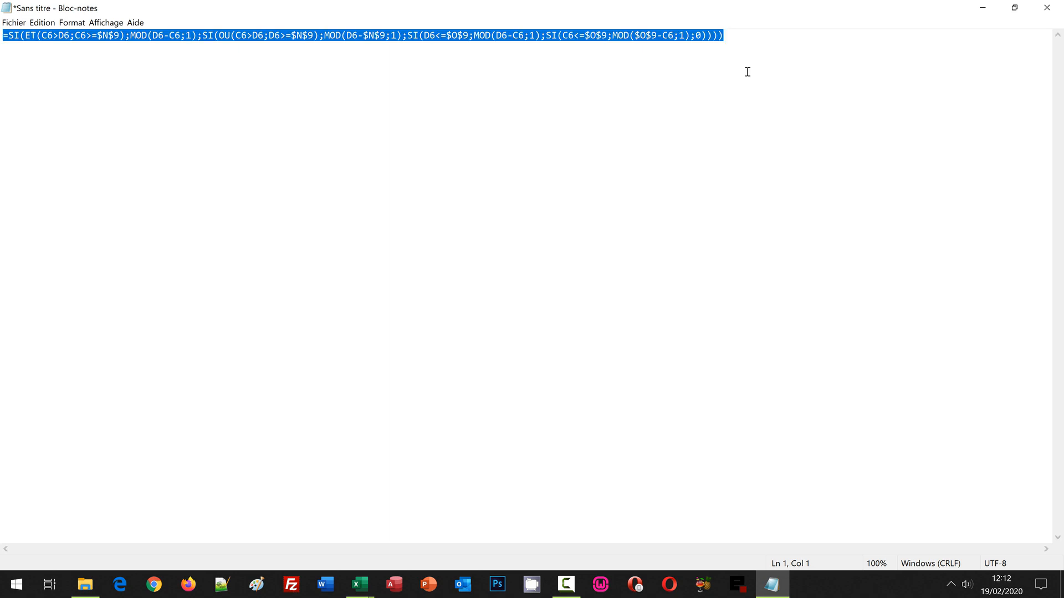
{"action": "left_click", "coordinate": [359, 585]}
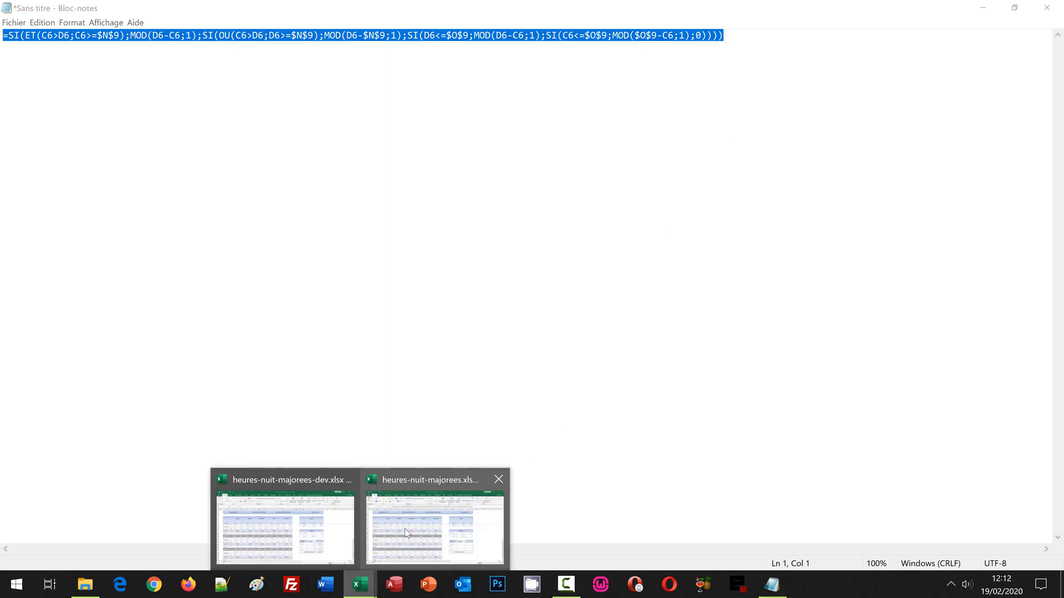
{"action": "left_click", "coordinate": [405, 533]}
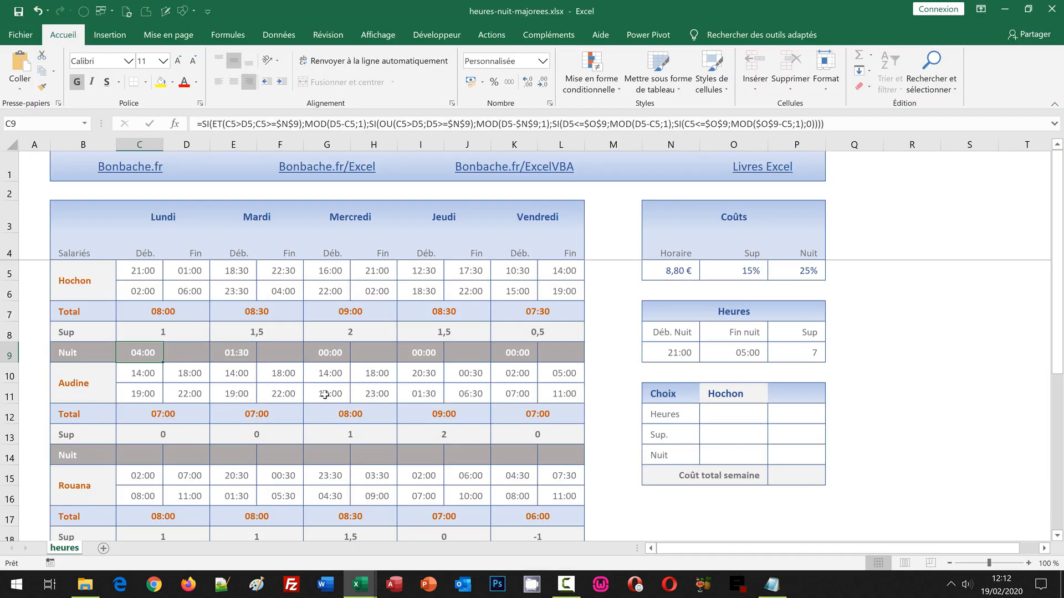
{"action": "left_click", "coordinate": [188, 350]}
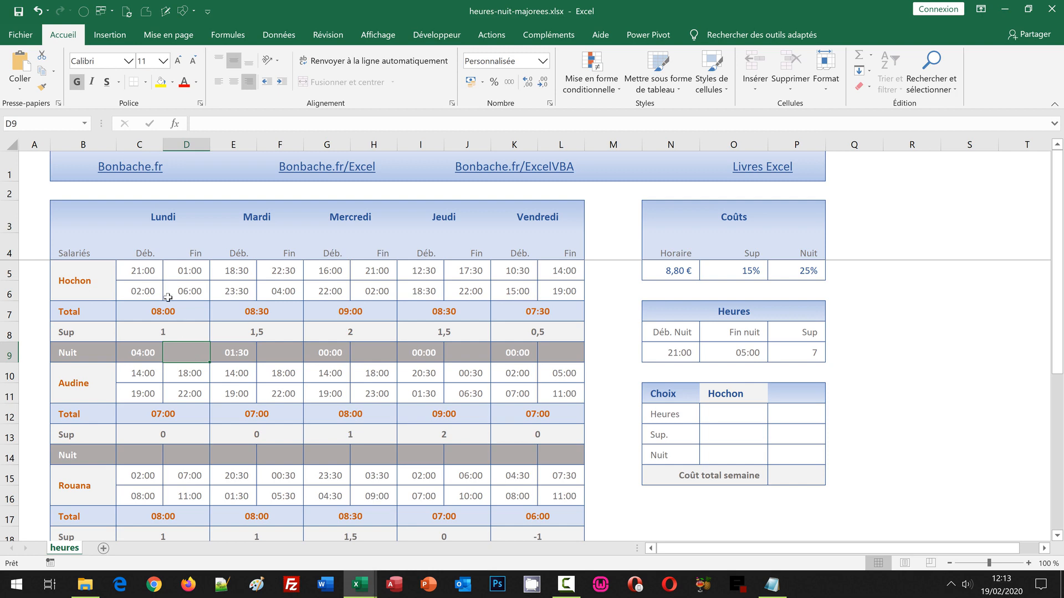
{"action": "left_click", "coordinate": [205, 127]}
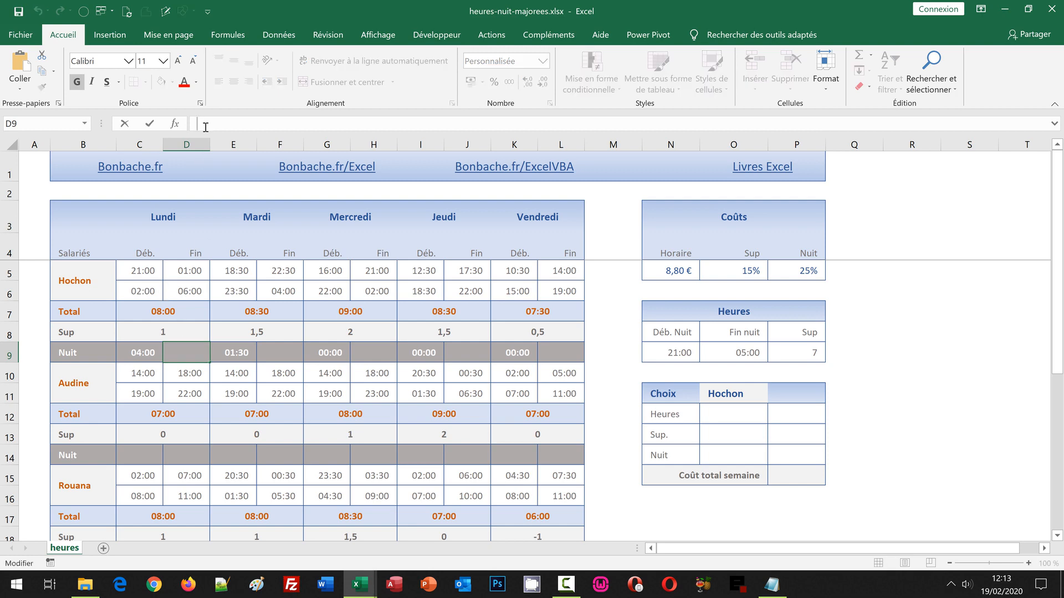
{"action": "key", "text": "ctrl+v"}
{"action": "key", "text": "ctrl+Return"}
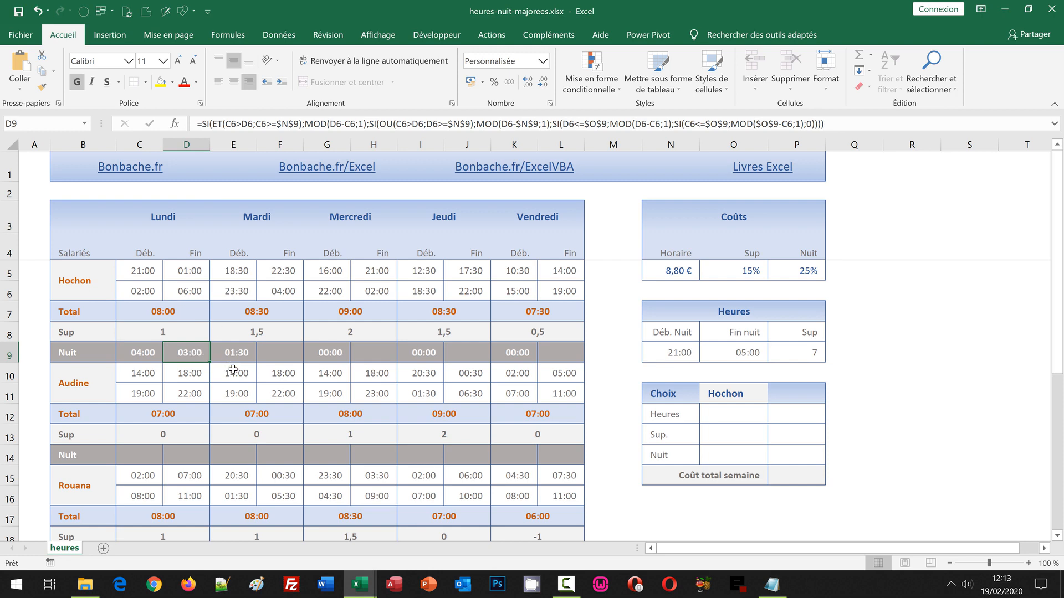
Copy the D9 night-hours formula to F9, H9, J9 and L9 in the same Nuit row
{"action": "key", "text": "ctrl+c"}
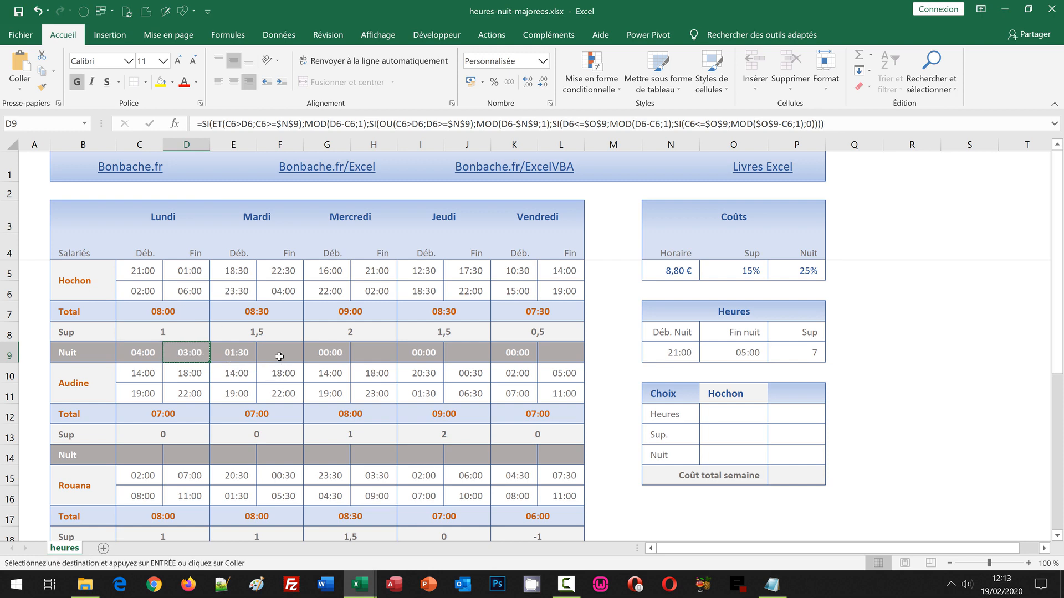
{"action": "left_click", "coordinate": [278, 352]}
{"action": "key", "text": "ctrl+v"}
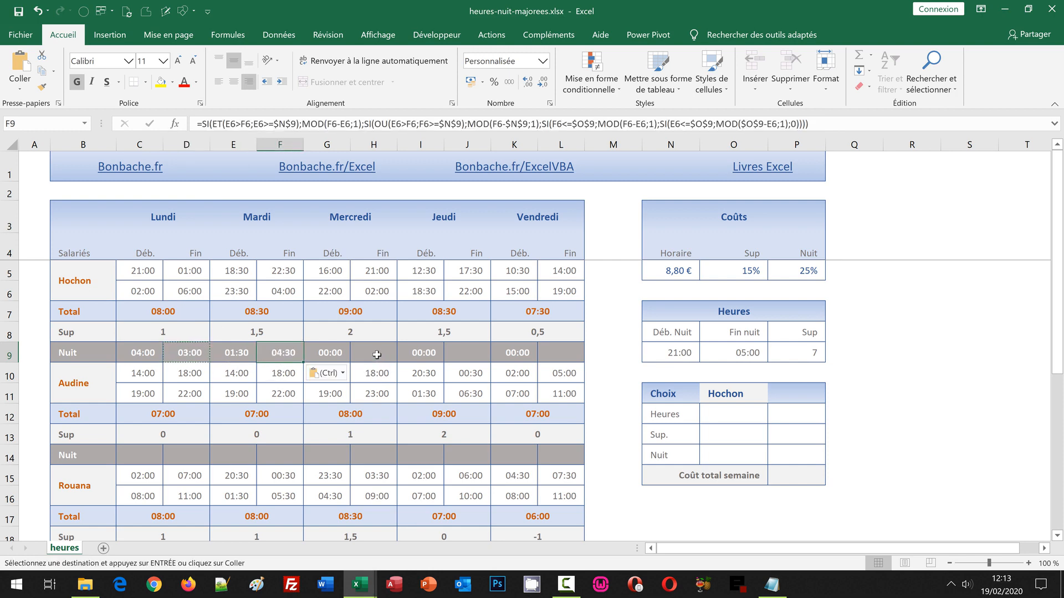
{"action": "left_click", "coordinate": [376, 353]}
{"action": "key", "text": "ctrl+v"}
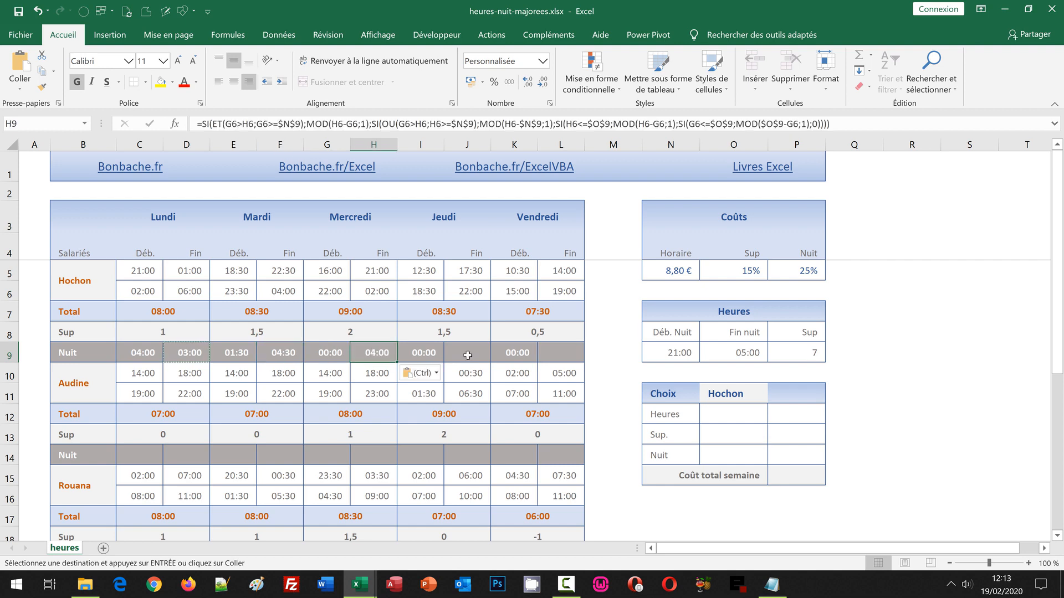
{"action": "left_click", "coordinate": [467, 353]}
{"action": "key", "text": "ctrl+v"}
{"action": "left_click", "coordinate": [548, 359]}
{"action": "key", "text": "ctrl+v"}
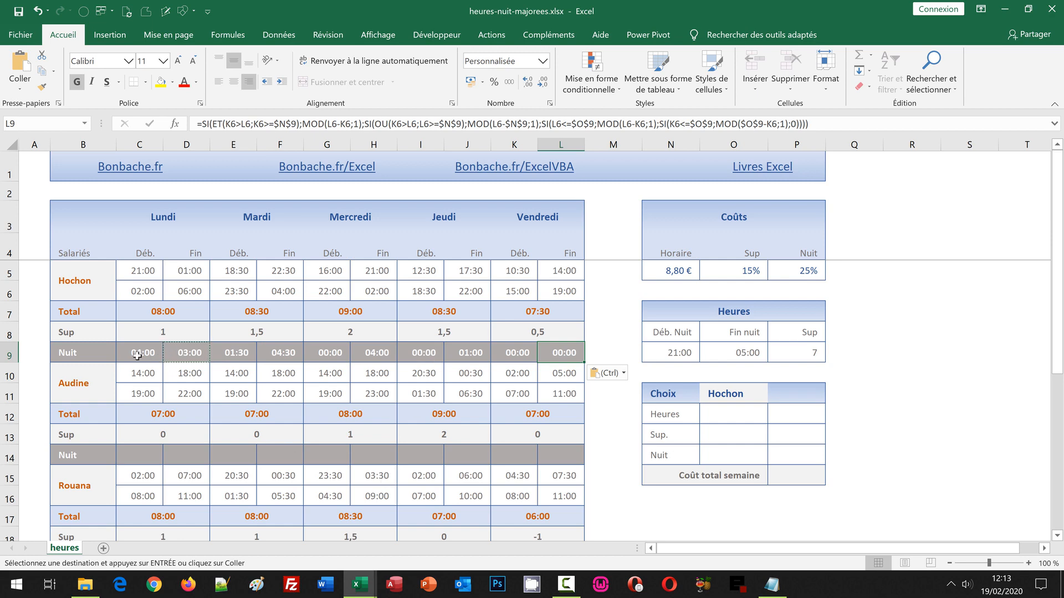
Copy the night-hours formulas in C9:L9 to the other employees' Nuit rows, starting at C14, C19 and C24
{"action": "left_click_drag", "start_coordinate": [139, 356], "coordinate": [545, 358]}
{"action": "key", "text": "ctrl+c"}
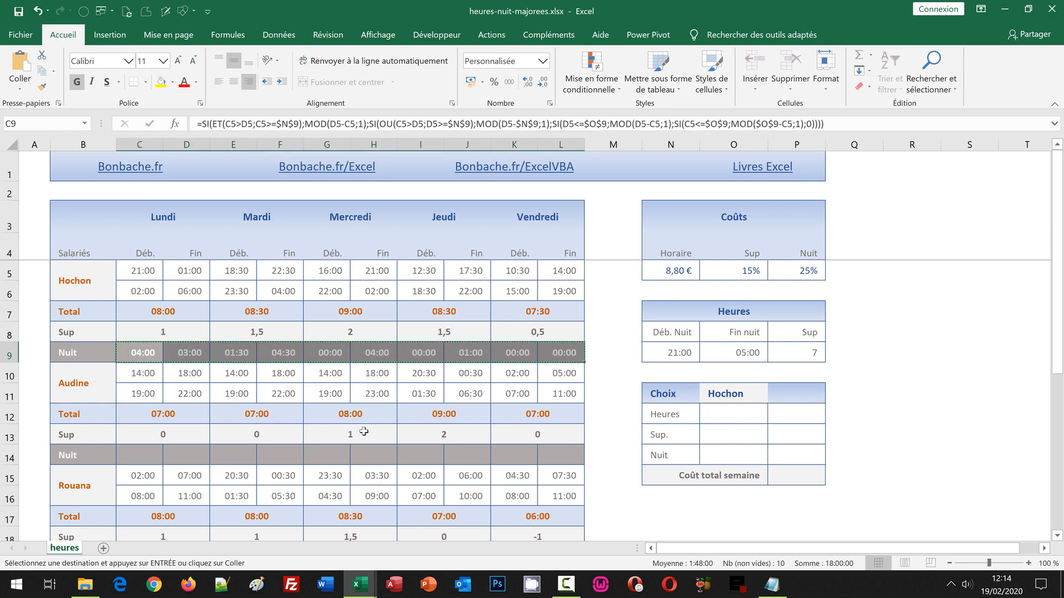
{"action": "left_click", "coordinate": [150, 459]}
{"action": "key", "text": "ctrl+v"}
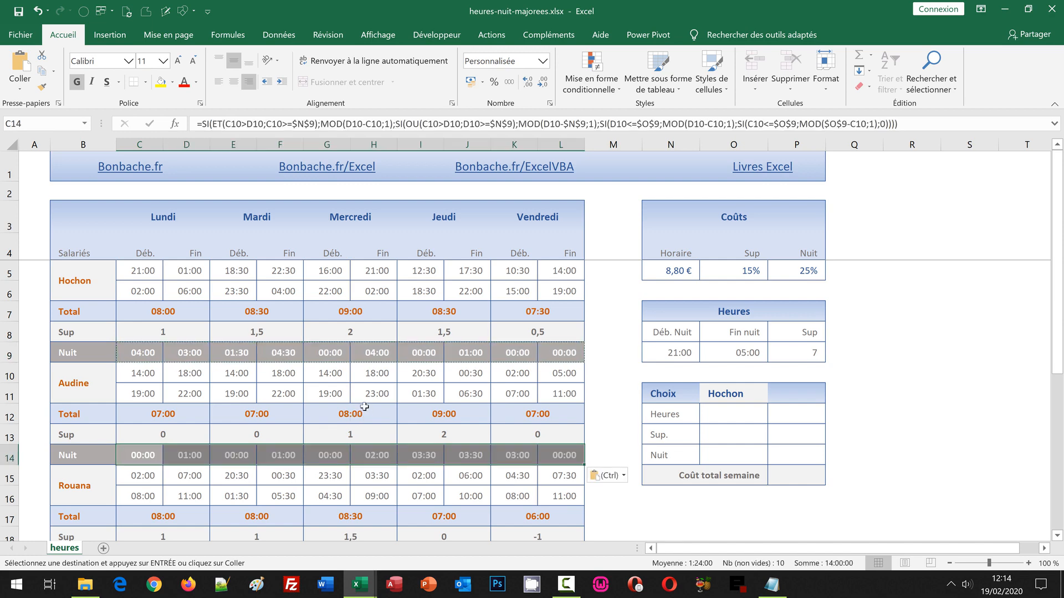
{"action": "scroll", "coordinate": [327, 443], "scroll_direction": "down", "scroll_amount": 2}
{"action": "left_click", "coordinate": [144, 438]}
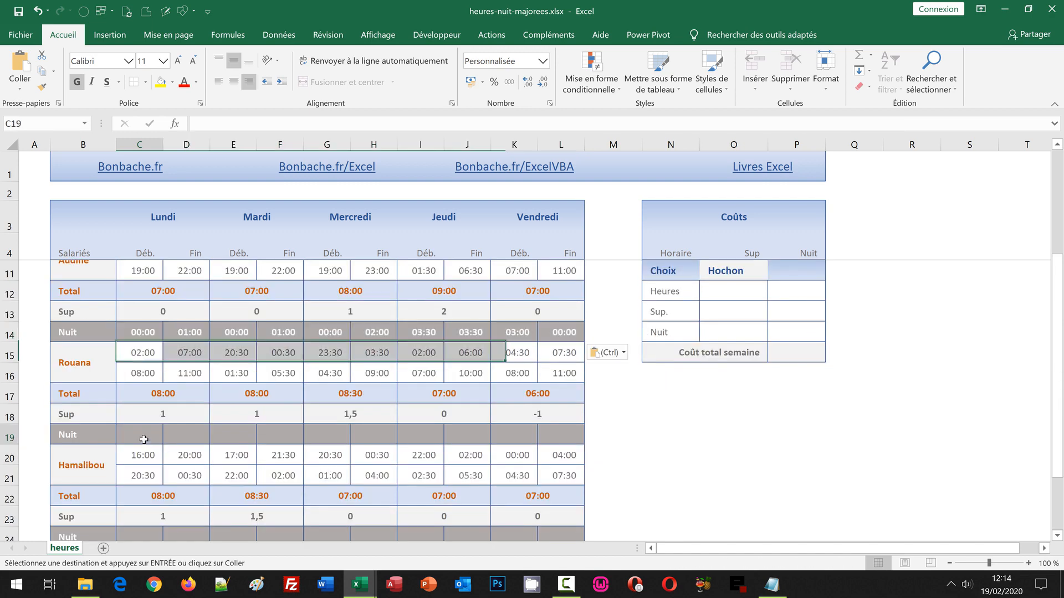
{"action": "key", "text": "ctrl+v"}
{"action": "scroll", "coordinate": [416, 444], "scroll_direction": "down", "scroll_amount": 2}
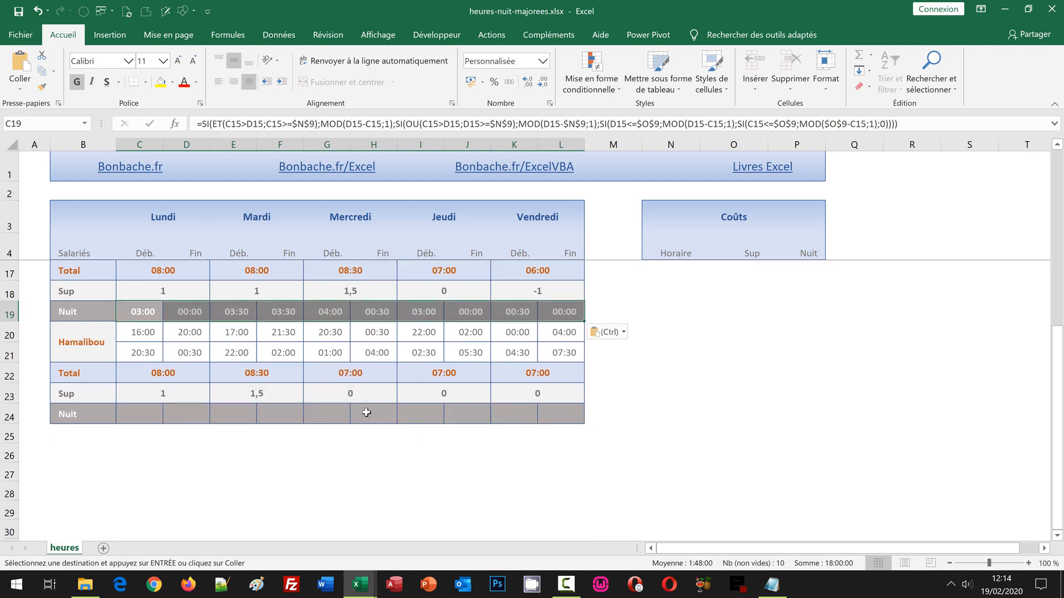
{"action": "left_click", "coordinate": [146, 416]}
{"action": "key", "text": "ctrl+v"}
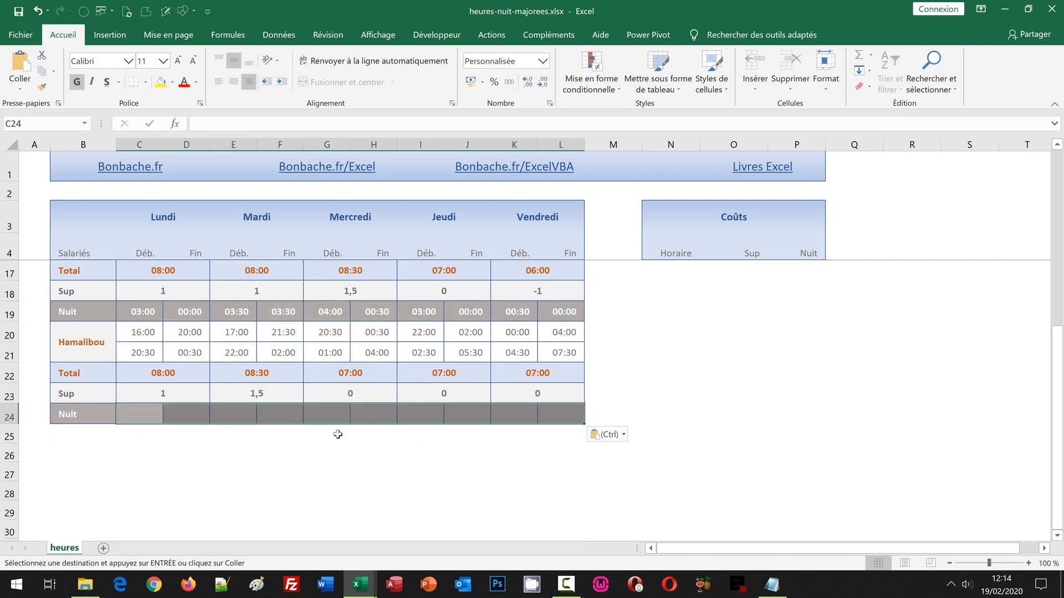
{"action": "left_click", "coordinate": [144, 415]}
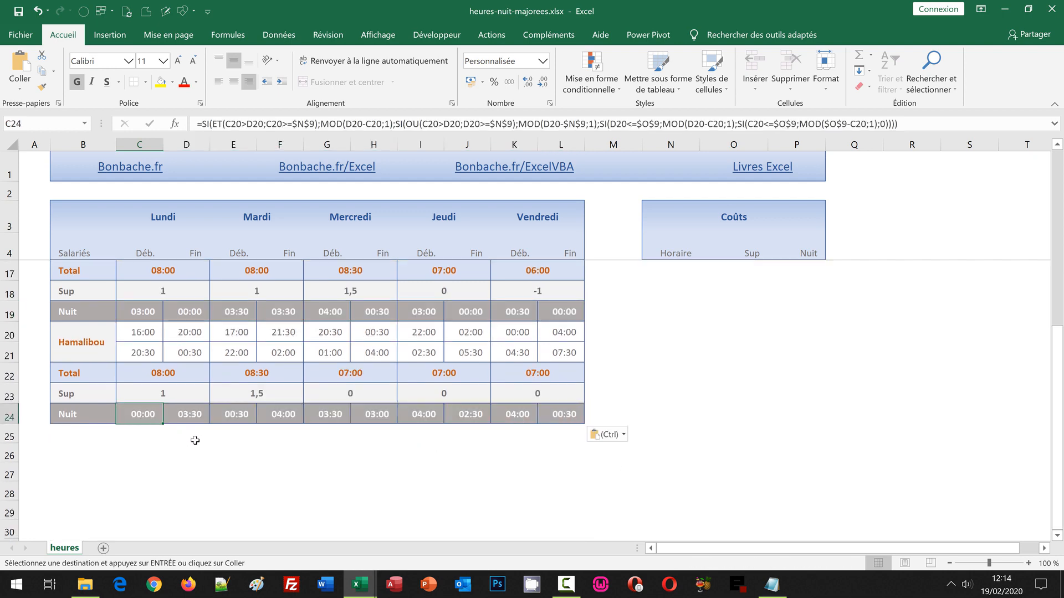
Check the night hours in row 24 against the last employee's start and end times in C20:L21
{"action": "left_click", "coordinate": [145, 354]}
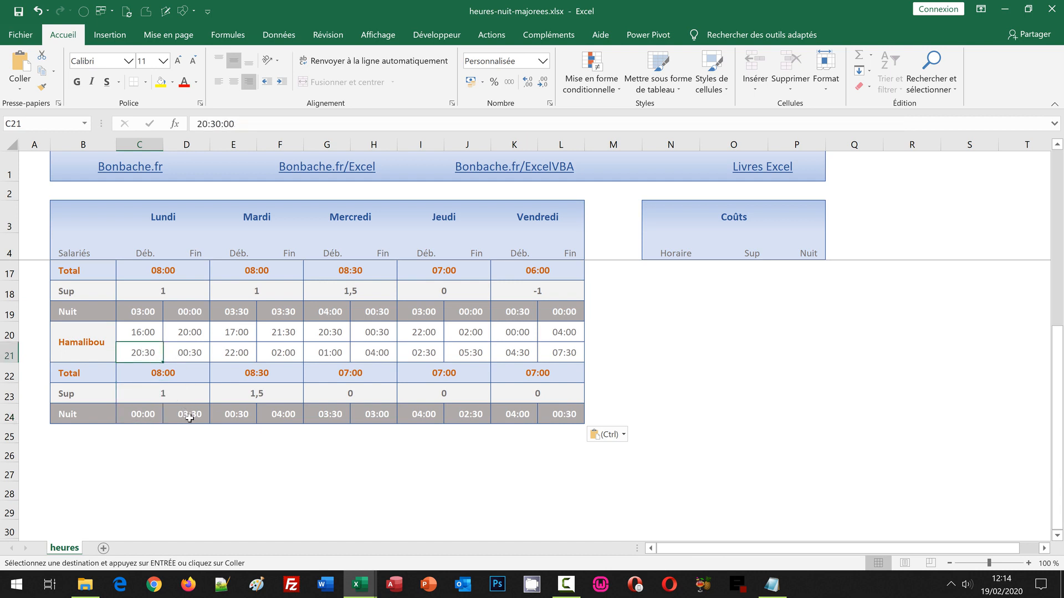
{"action": "left_click", "coordinate": [230, 415]}
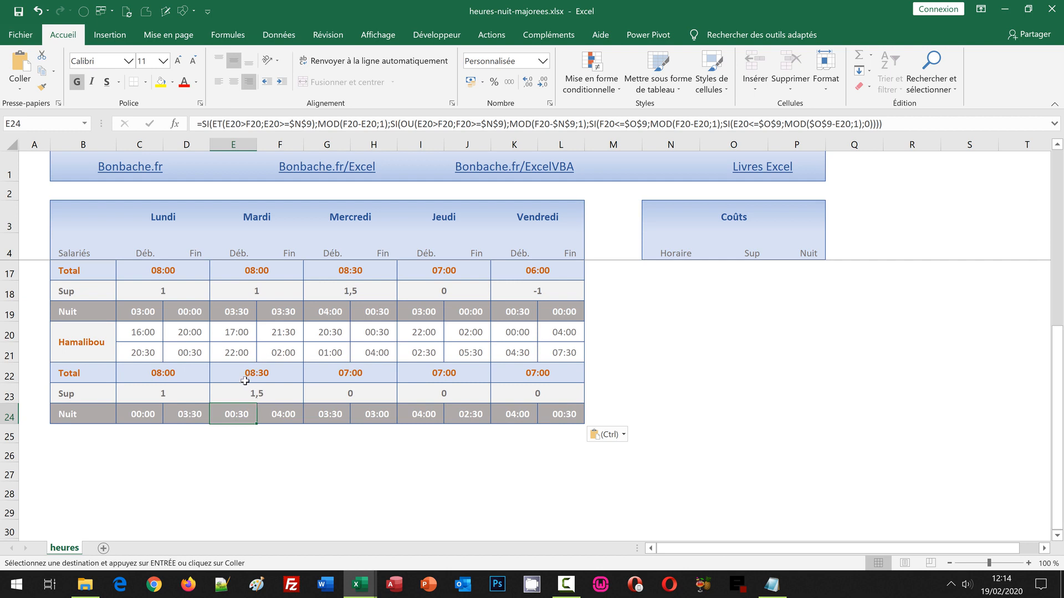
{"action": "left_click", "coordinate": [282, 420]}
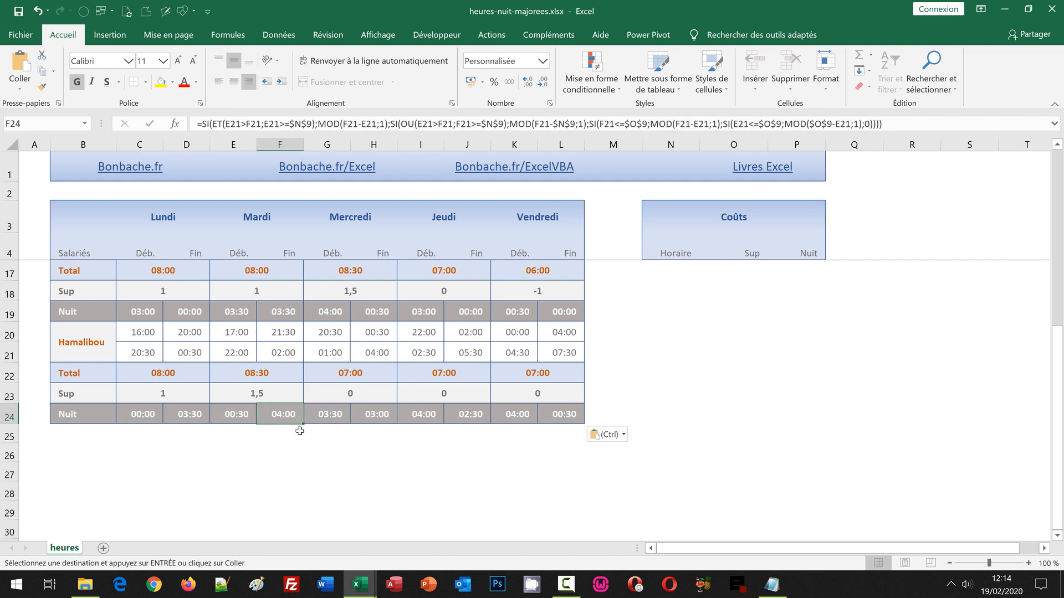
{"action": "left_click", "coordinate": [339, 415]}
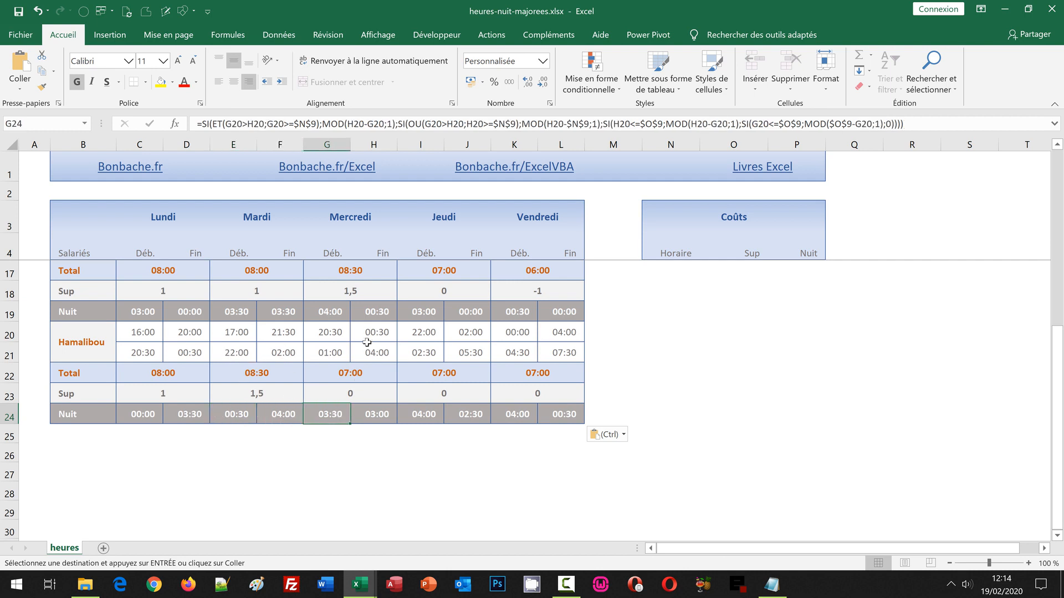
{"action": "left_click", "coordinate": [370, 415]}
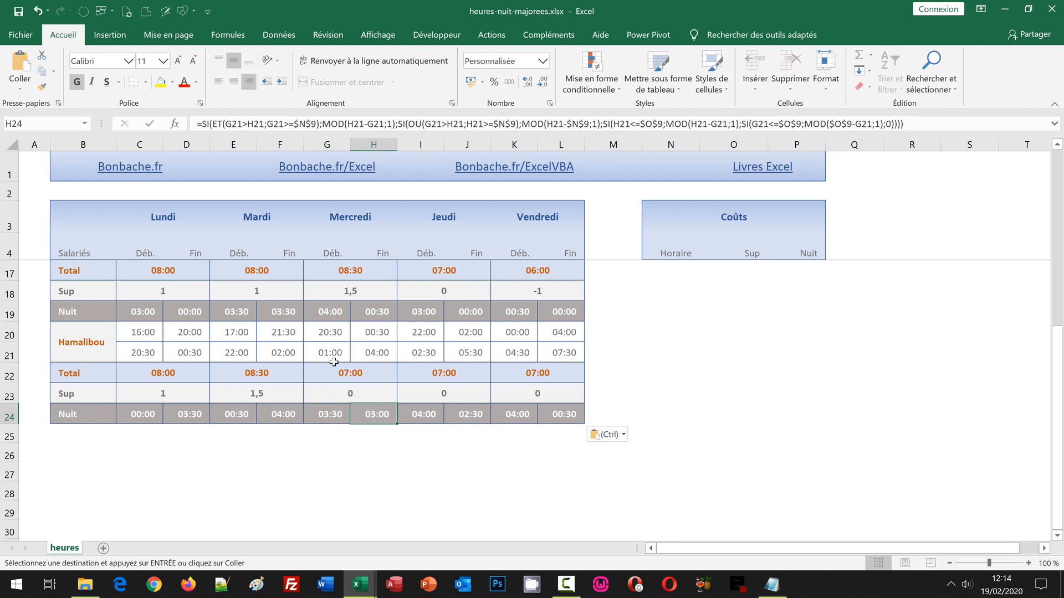
{"action": "left_click", "coordinate": [422, 420]}
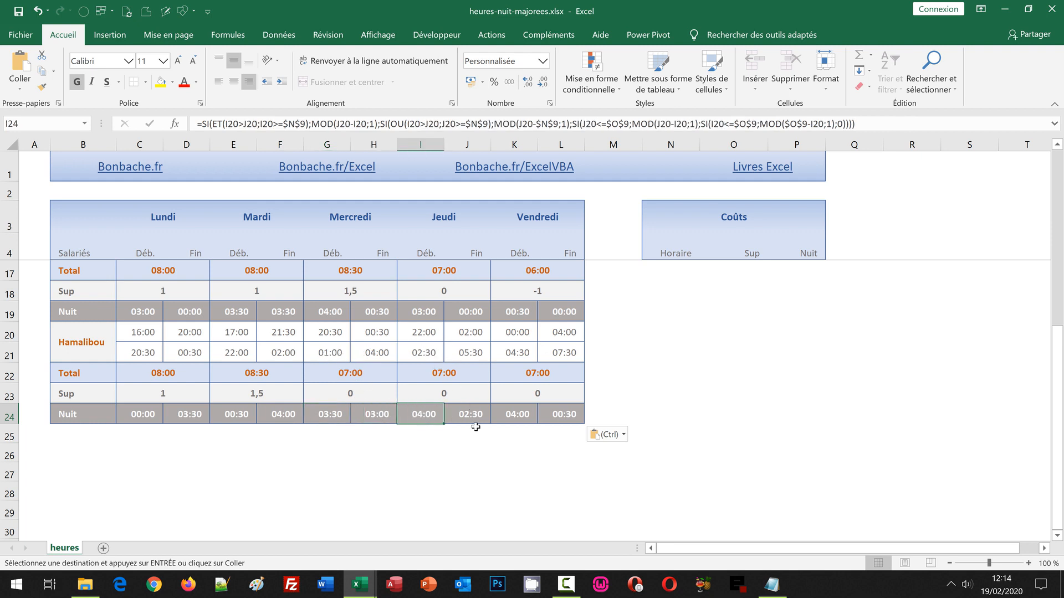
{"action": "left_click", "coordinate": [468, 355]}
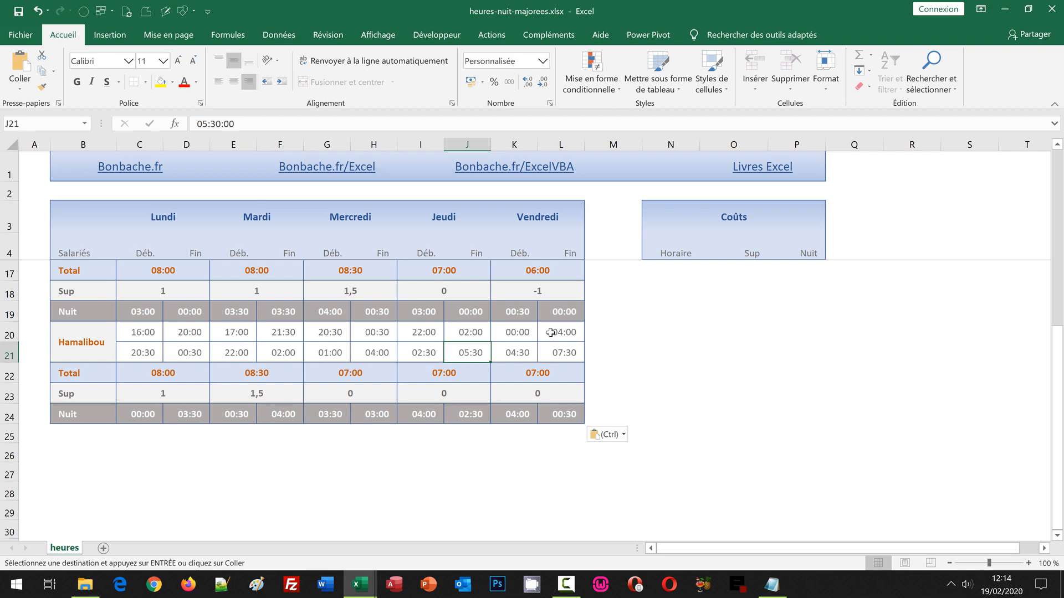
{"action": "left_click", "coordinate": [525, 357]}
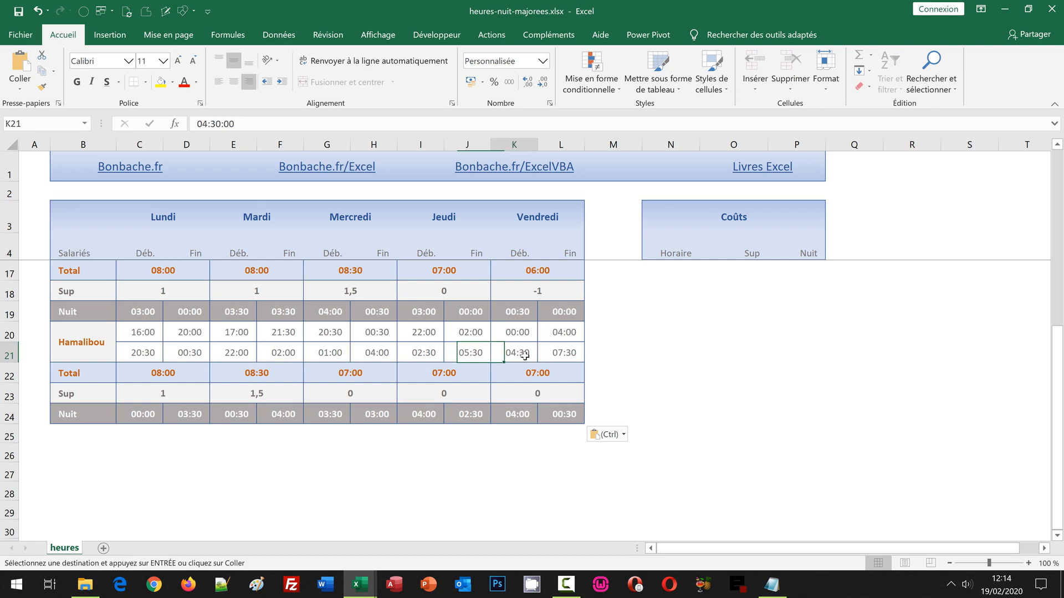
{"action": "left_click", "coordinate": [562, 417]}
Examine the weekly summary table's employee choice in O11 and its Heures, Sup. and Nuit cells in O12:O14
{"action": "scroll", "coordinate": [715, 417], "scroll_direction": "up", "scroll_amount": 4}
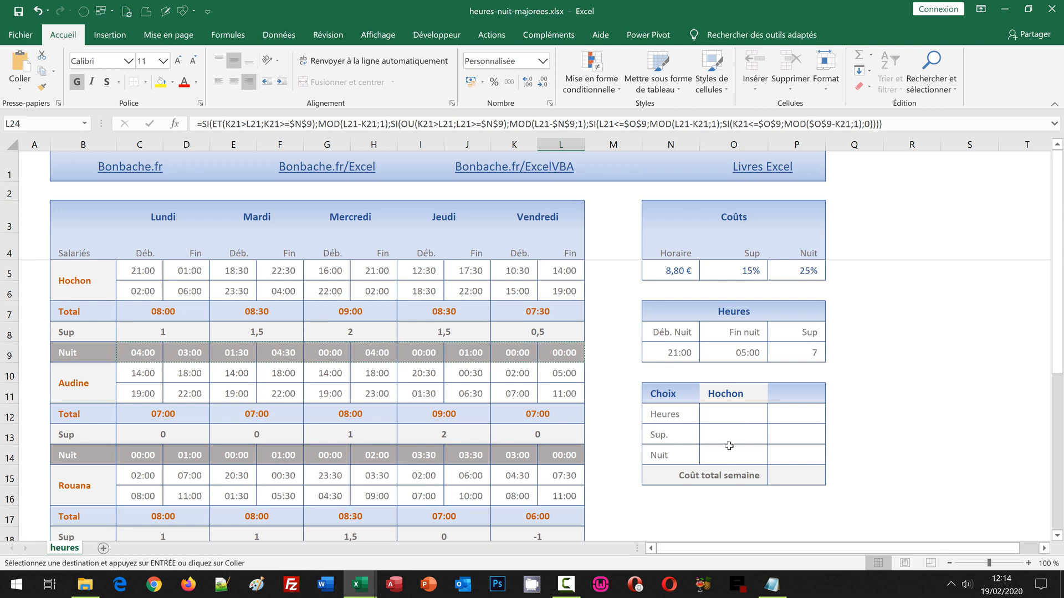
{"action": "left_click", "coordinate": [731, 416]}
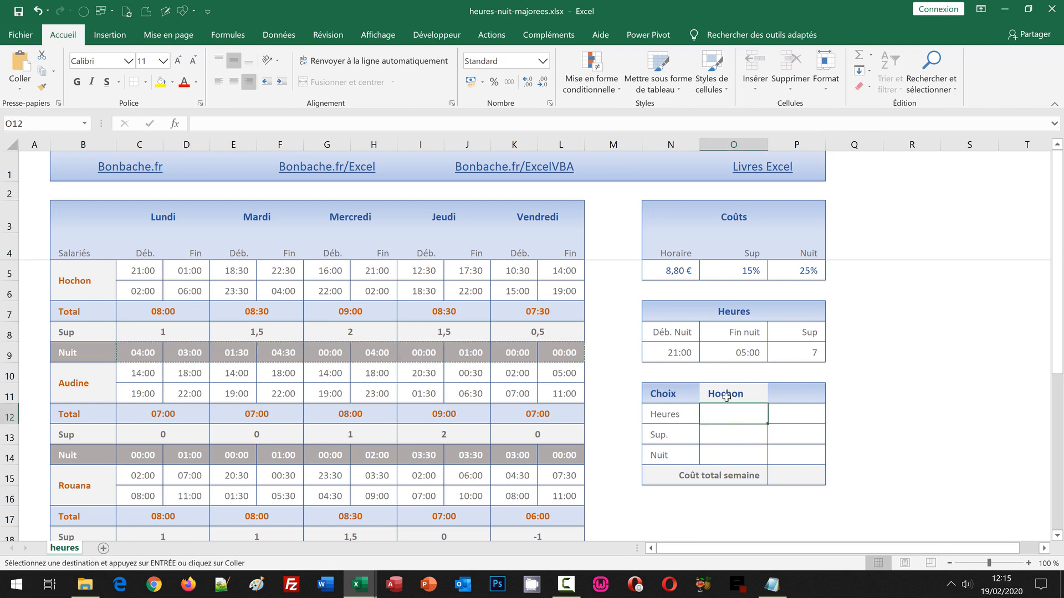
{"action": "left_click", "coordinate": [727, 394]}
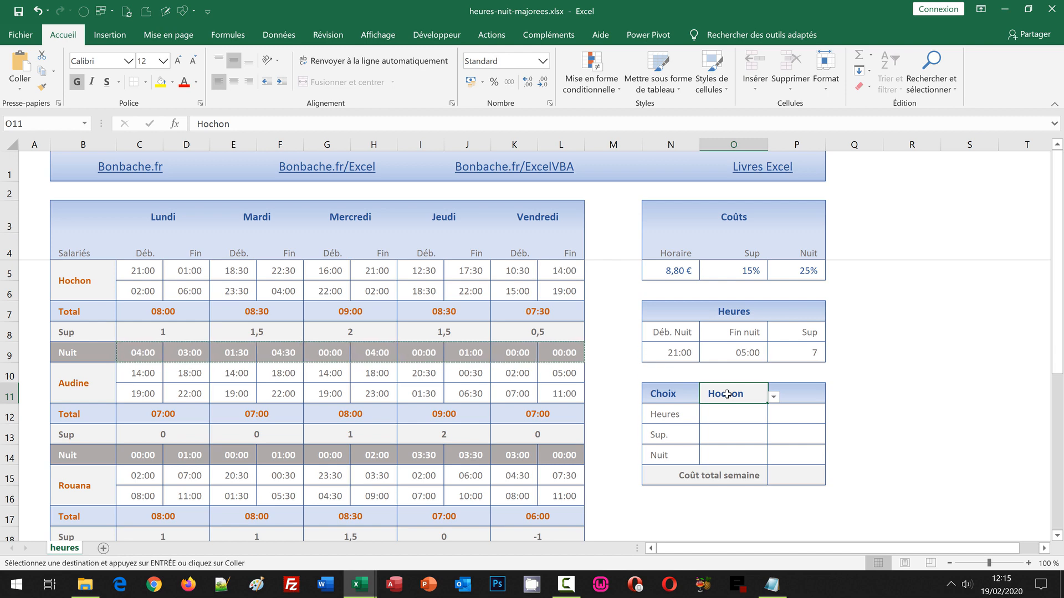
{"action": "left_click", "coordinate": [727, 430]}
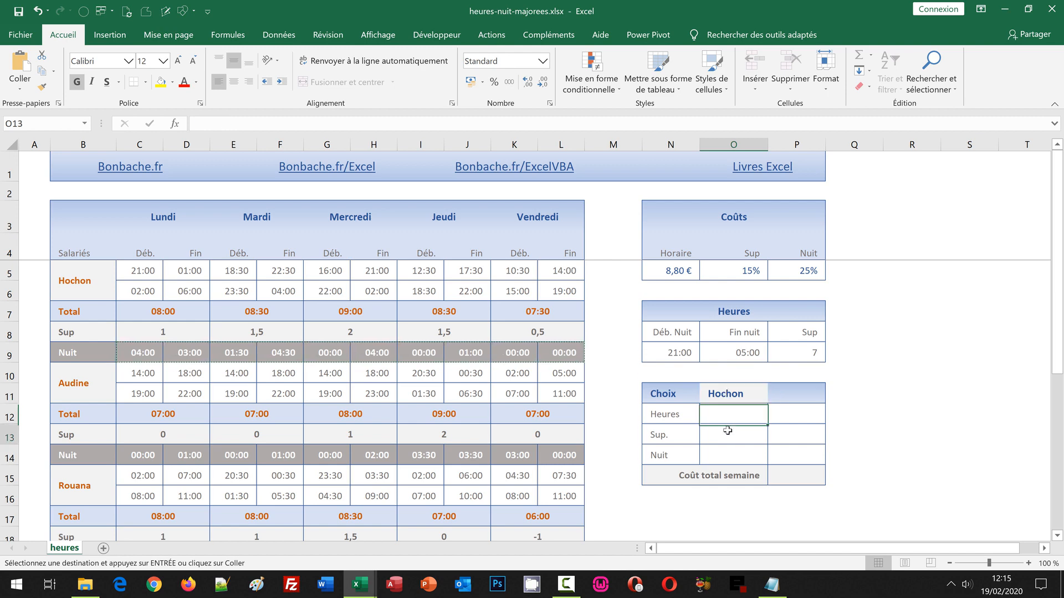
{"action": "left_click", "coordinate": [737, 458]}
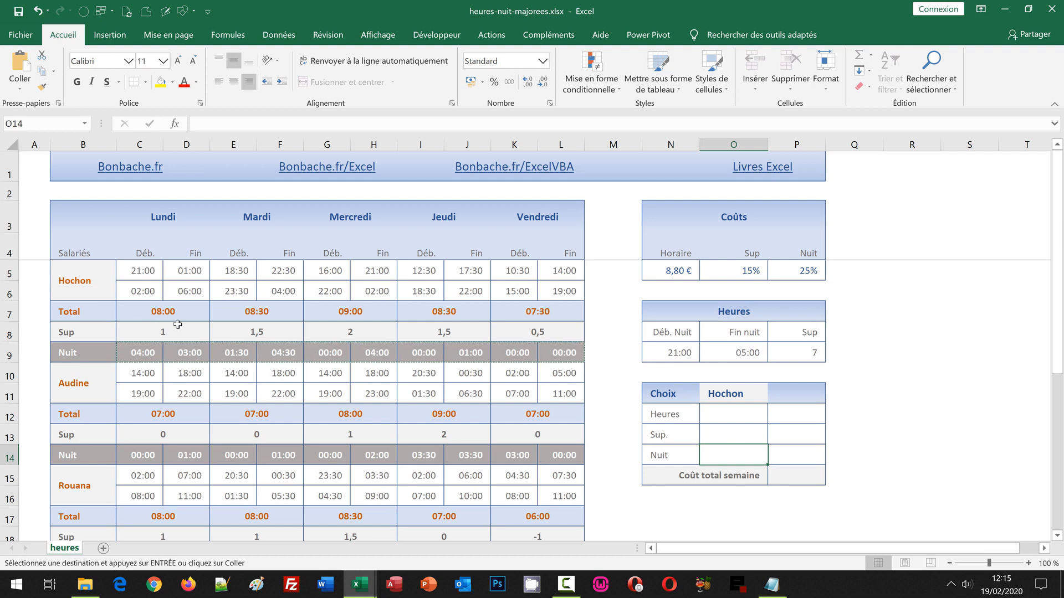
{"action": "left_click", "coordinate": [731, 396]}
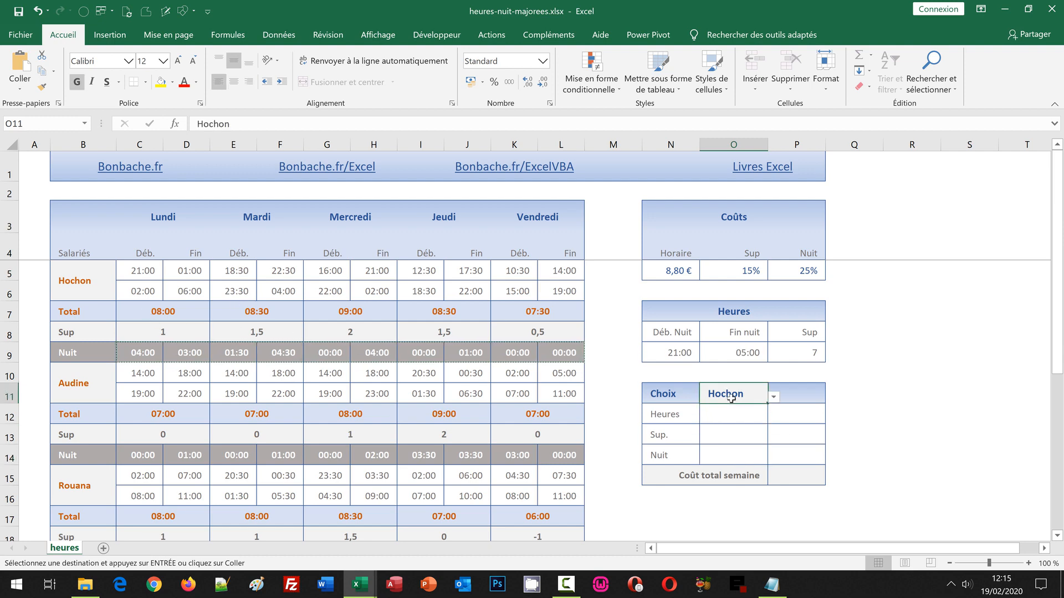
Begin the weekly Heures formula in O12 with SOMME and a nested DECALER that uses C5 as its reference
{"action": "left_click", "coordinate": [720, 417]}
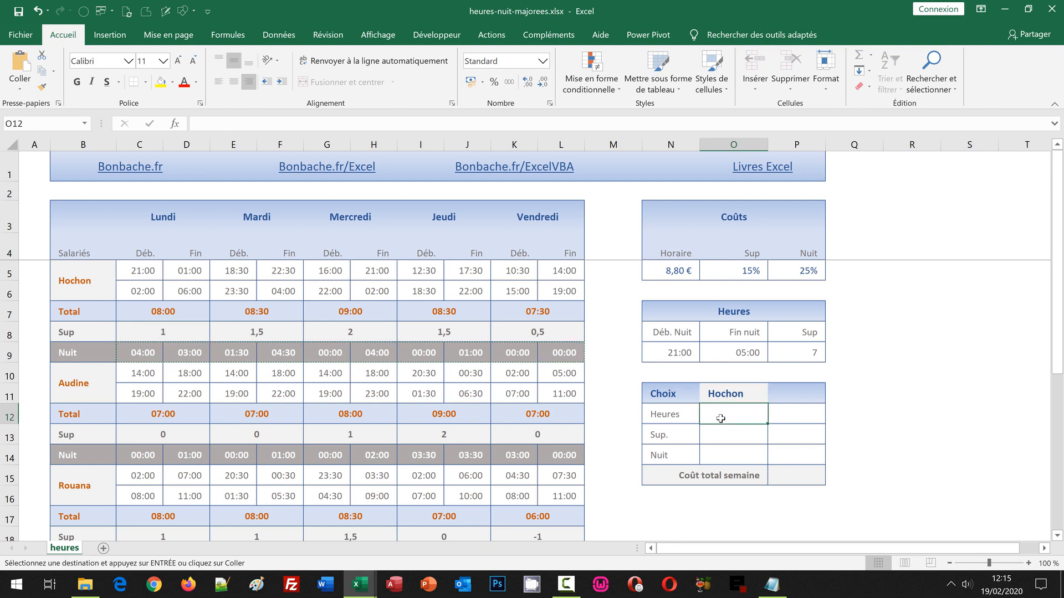
{"action": "type", "text": "="}
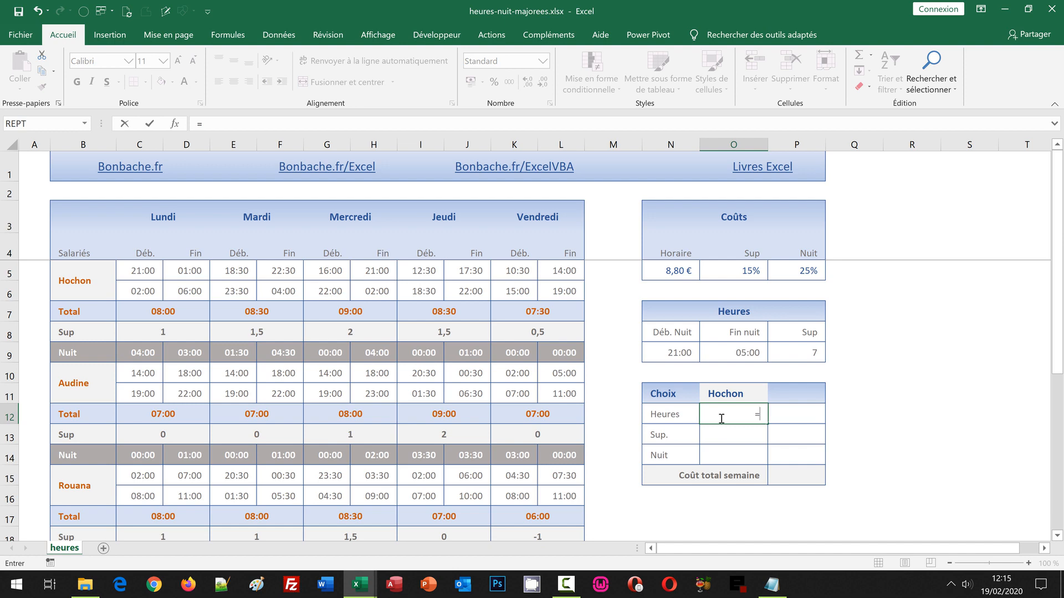
{"action": "type", "text": "Som"}
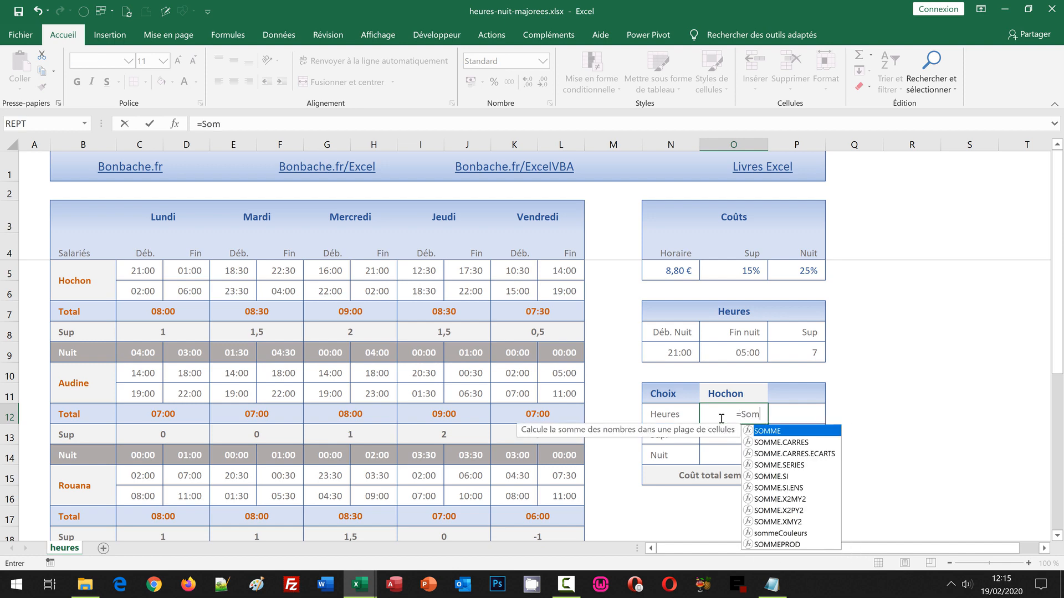
{"action": "type", "text": "me("}
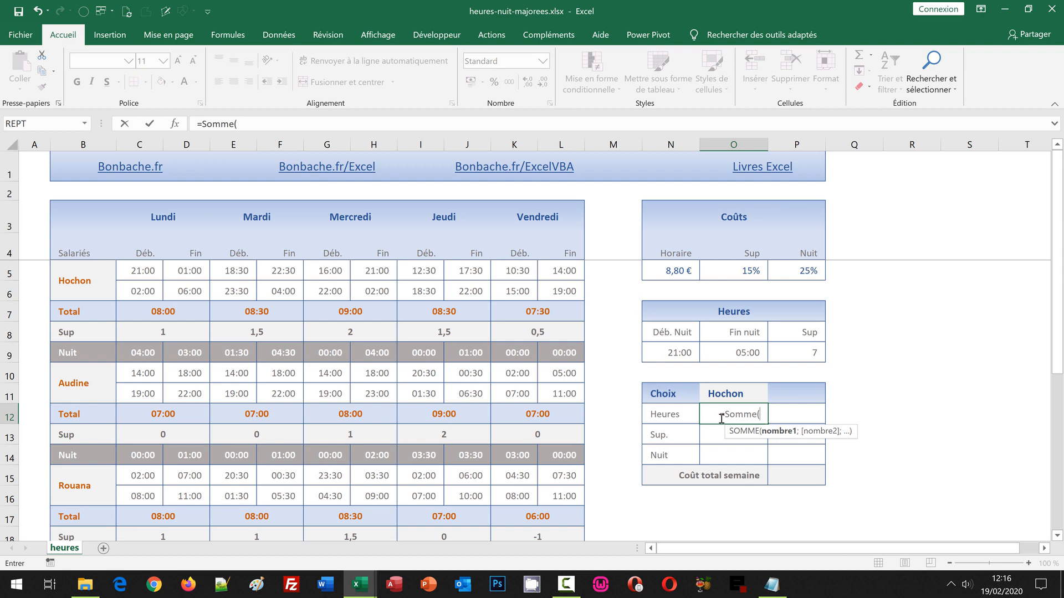
{"action": "type", "text": "Decaler"}
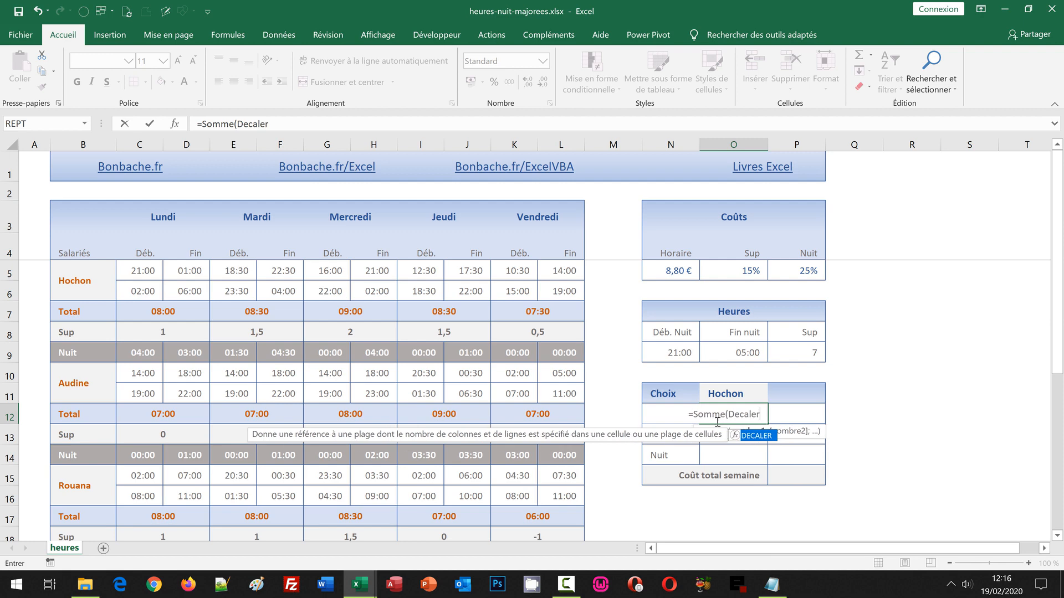
{"action": "type", "text": "("}
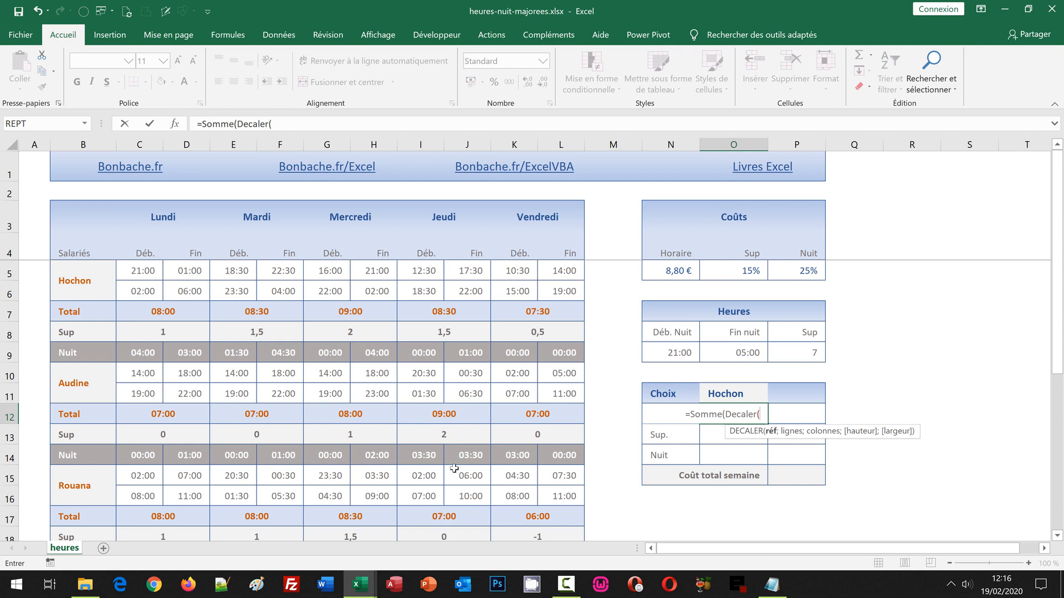
{"action": "left_click", "coordinate": [131, 271]}
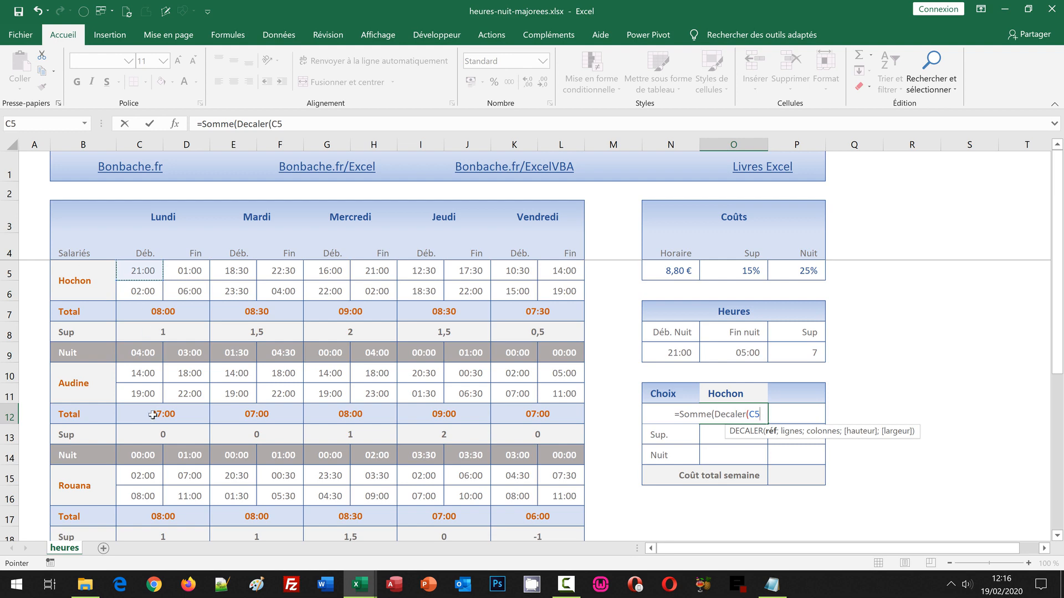
{"action": "type", "text": ";"}
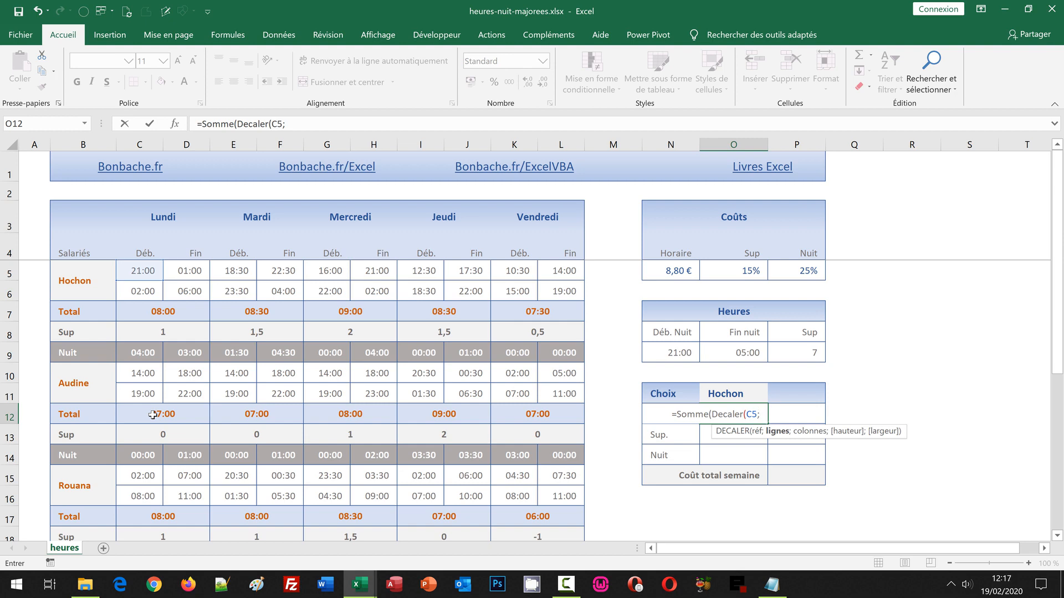
Give DECALER an EQUIV function as its row offset, looking up the chosen employee in O11 within B5:B24
{"action": "type", "text": "Equiv("}
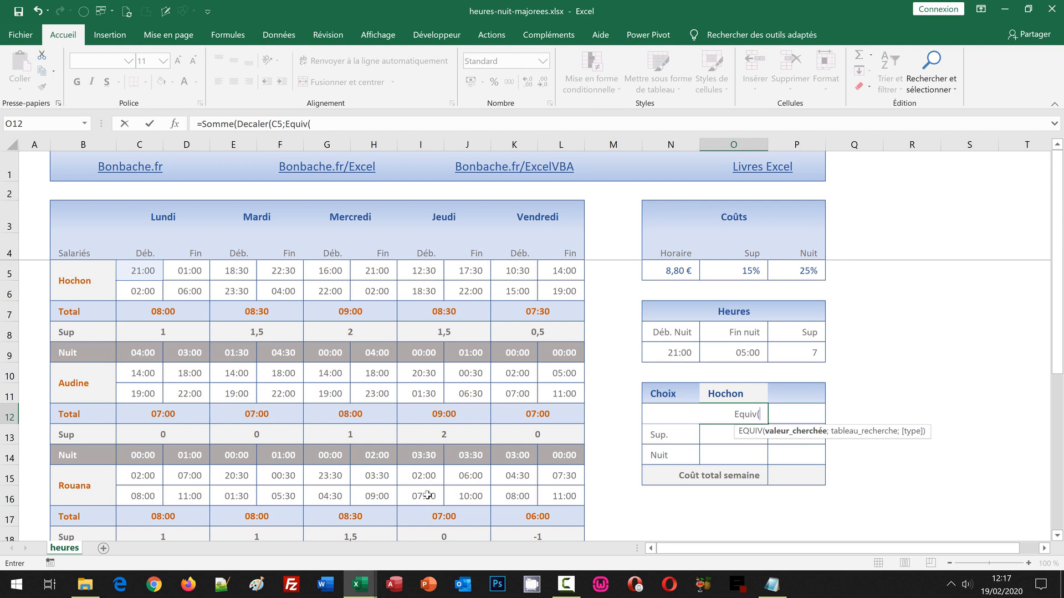
{"action": "left_click", "coordinate": [722, 394]}
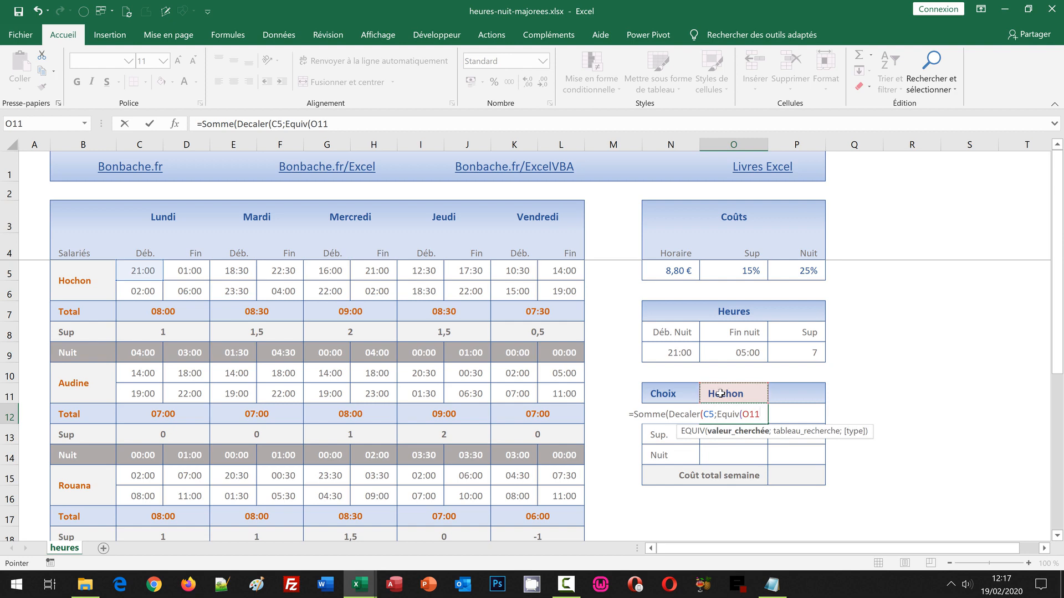
{"action": "type", "text": ";"}
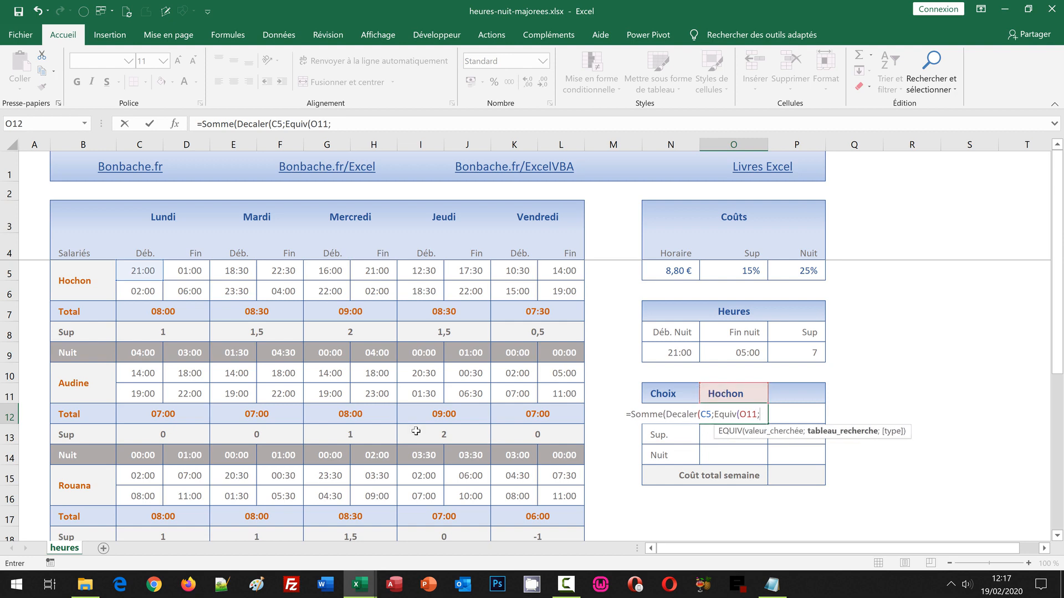
{"action": "left_click", "coordinate": [67, 284]}
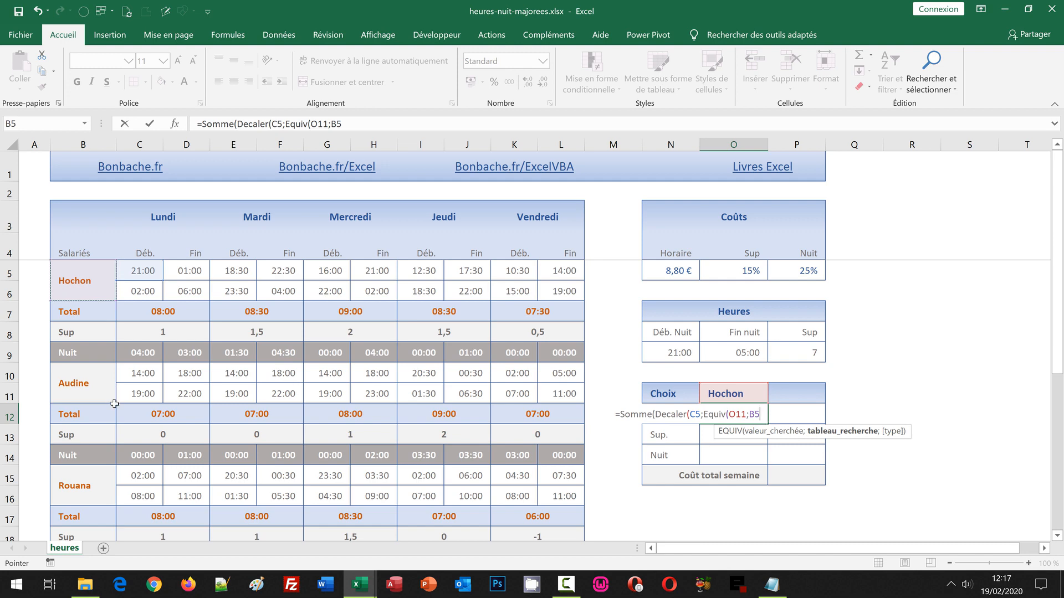
{"action": "scroll", "coordinate": [114, 416], "scroll_direction": "down", "scroll_amount": 3}
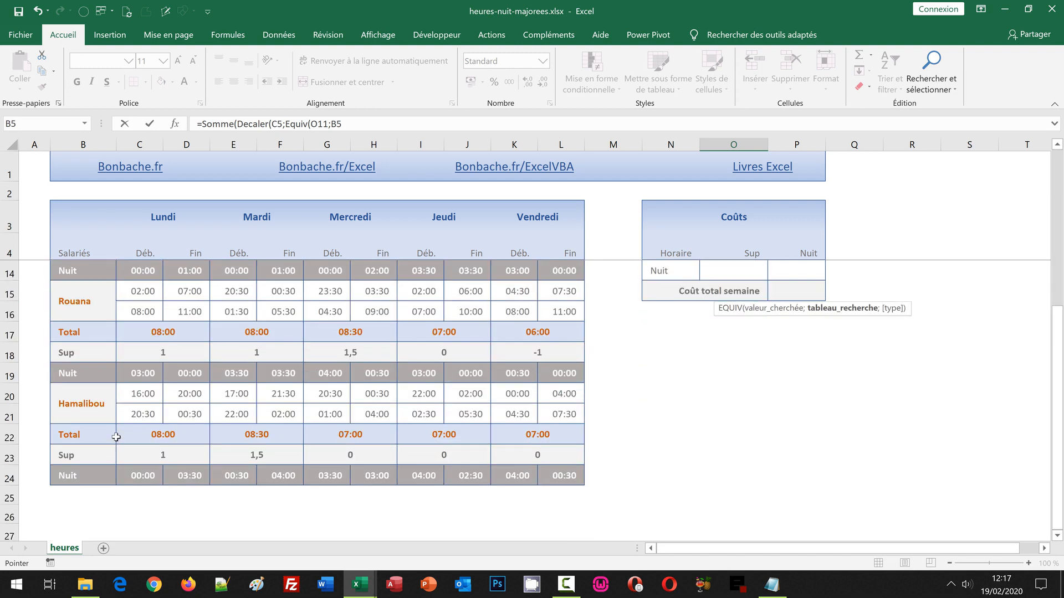
{"action": "left_click", "coordinate": [88, 477], "text": "shift"}
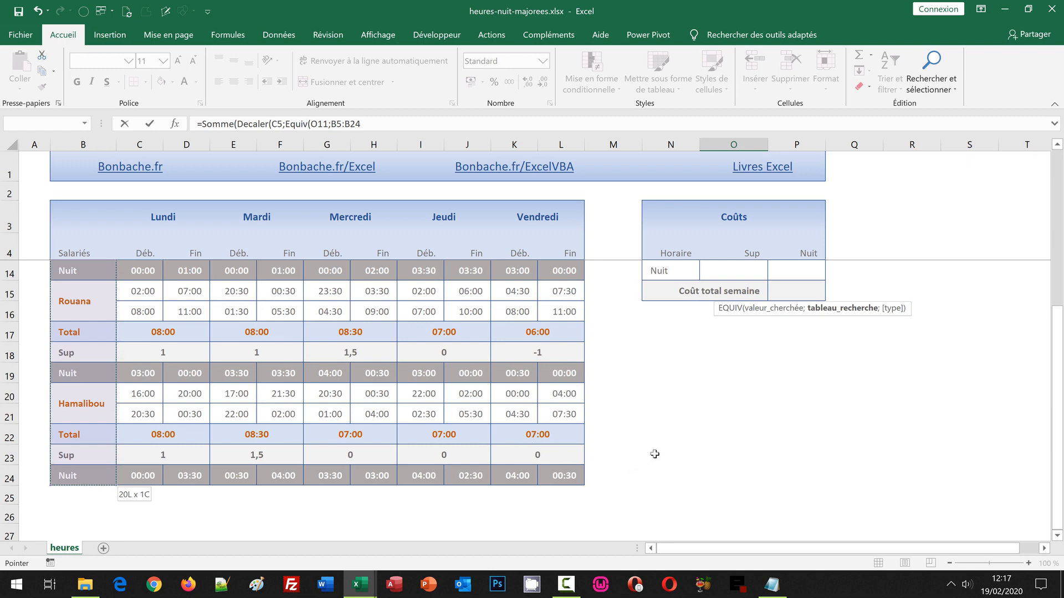
{"action": "scroll", "coordinate": [655, 454], "scroll_direction": "up", "scroll_amount": 3}
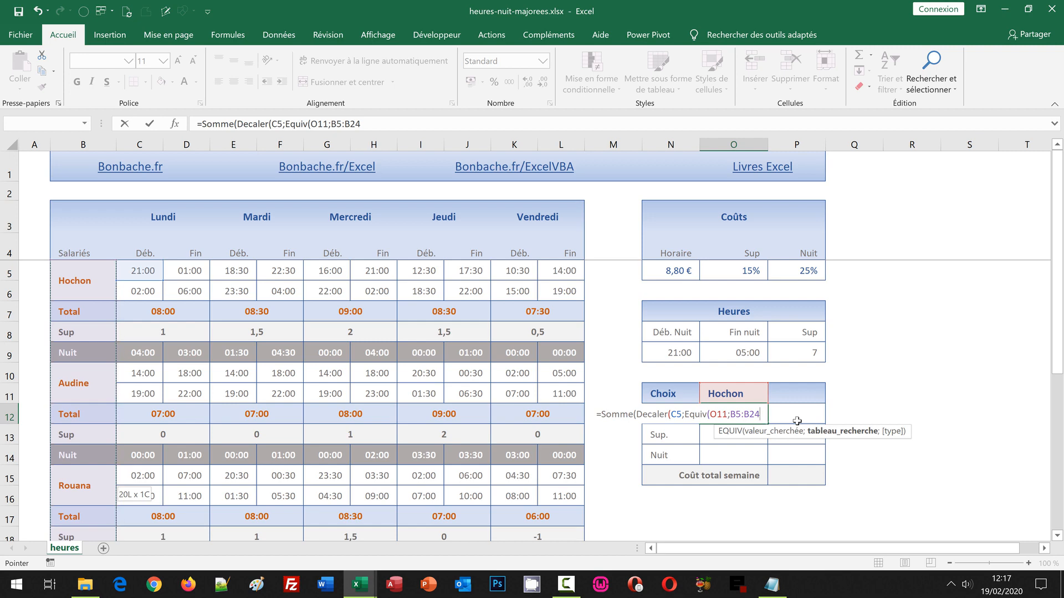
Set EQUIV's match type to 0 for an exact match, close it and add 1 to the row offset
{"action": "type", "text": ";"}
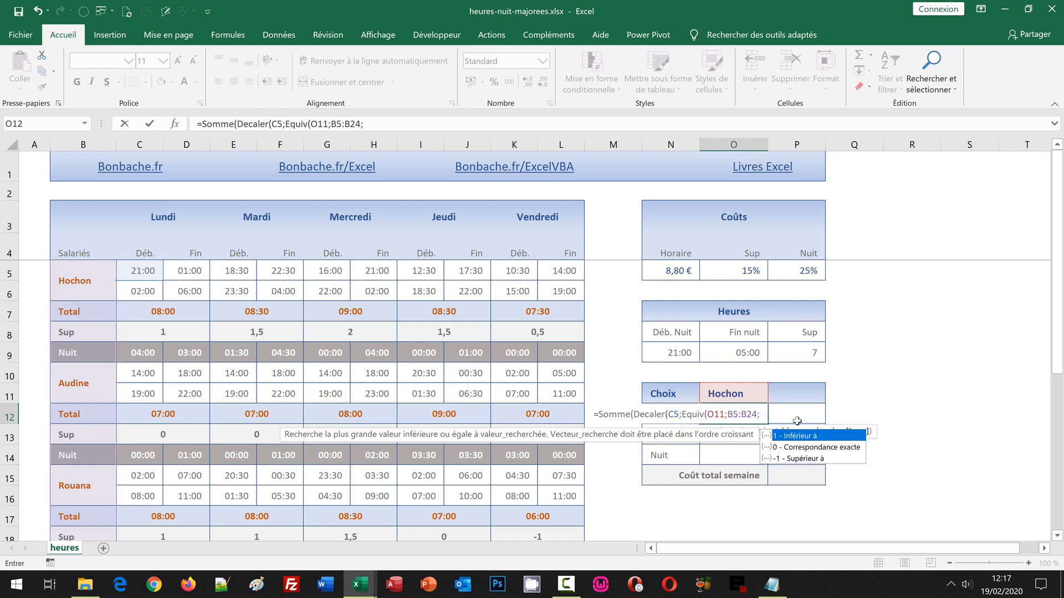
{"action": "type", "text": "0"}
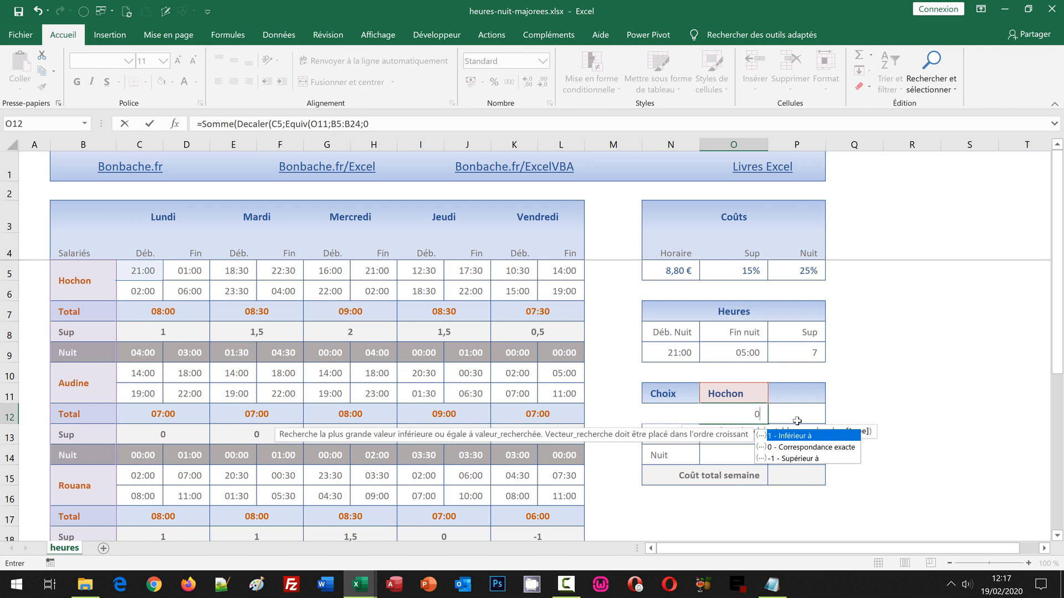
{"action": "type", "text": ")"}
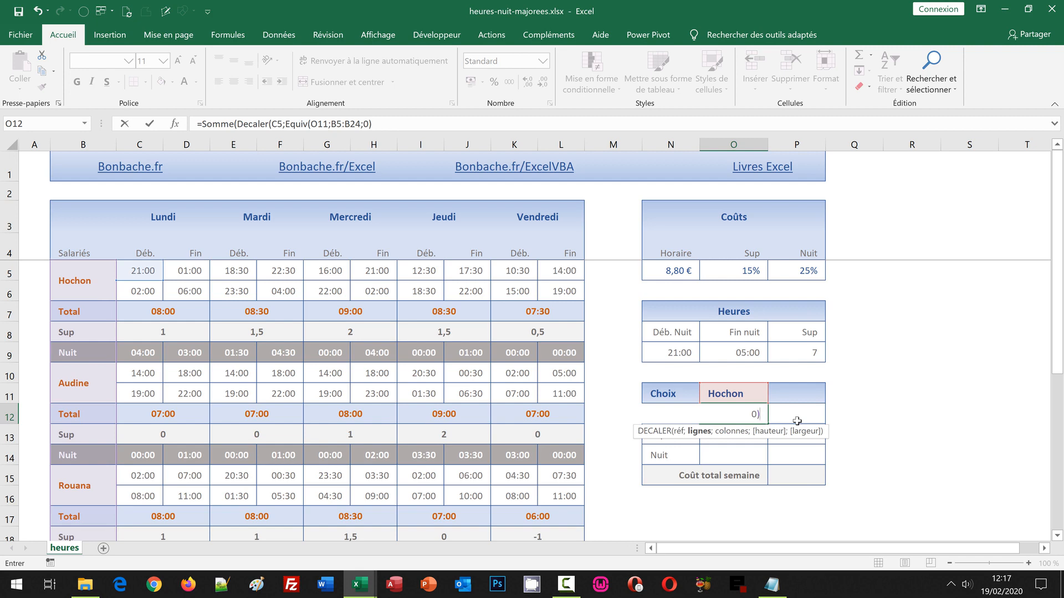
{"action": "type", "text": "+!&"}
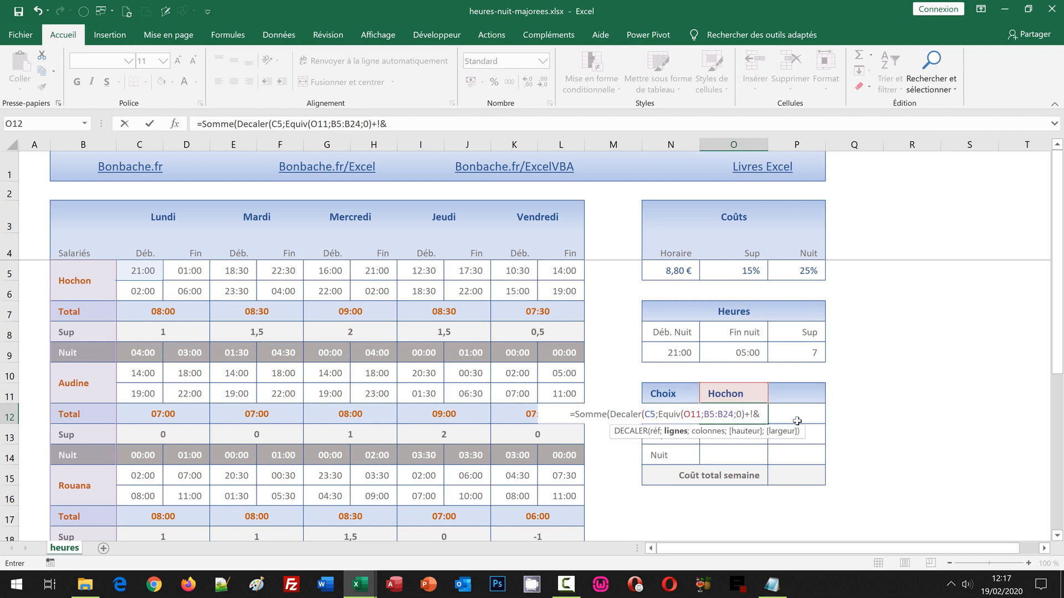
{"action": "key", "text": "BackSpace"}
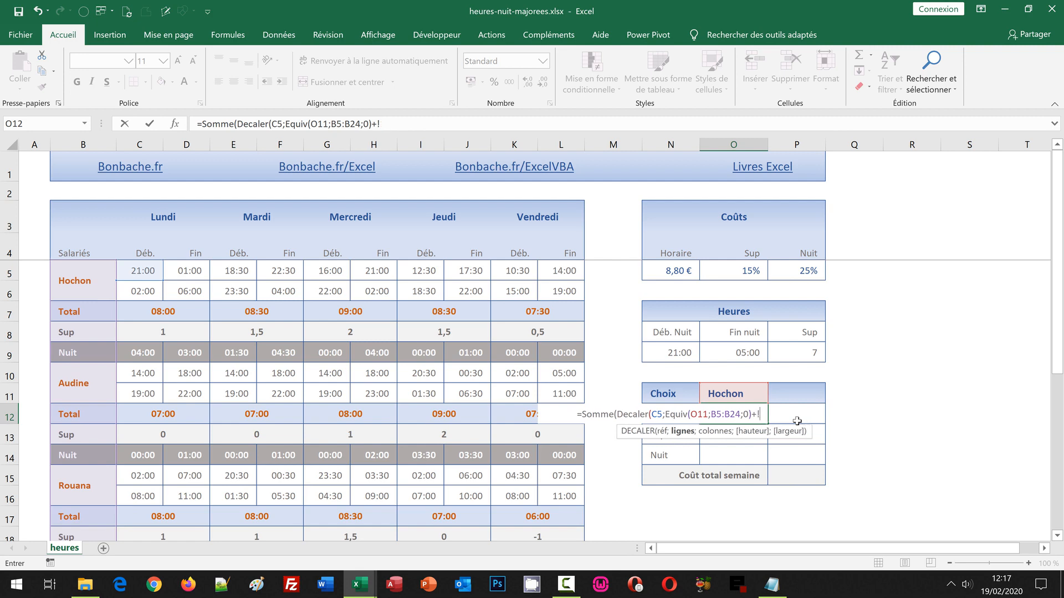
{"action": "key", "text": "BackSpace"}
{"action": "type", "text": "1"}
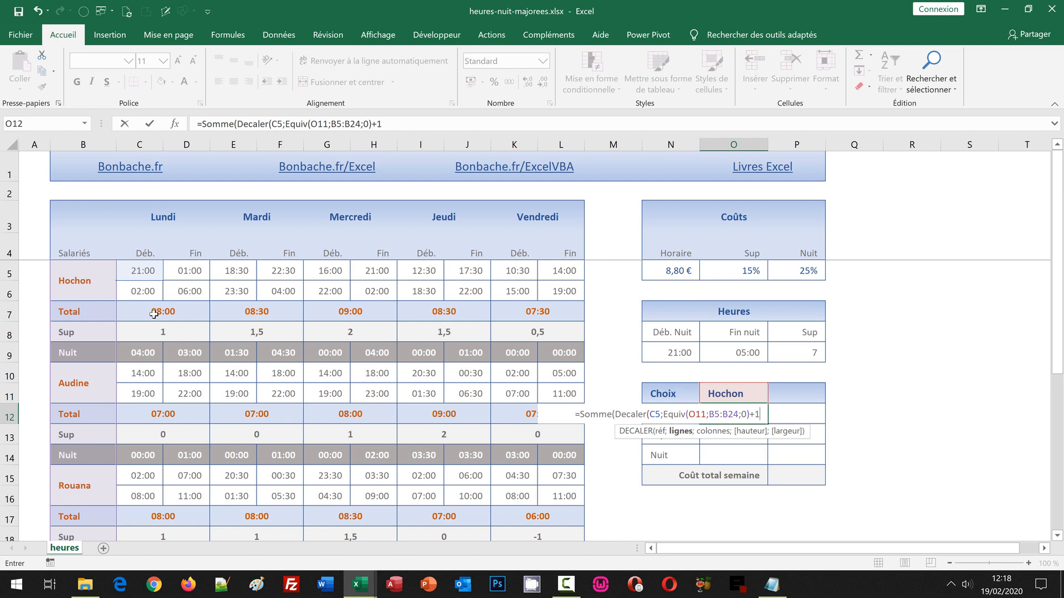
Complete DECALER in O12 with an empty column offset, a height of 1 and a width of 10
{"action": "left_click", "coordinate": [405, 127]}
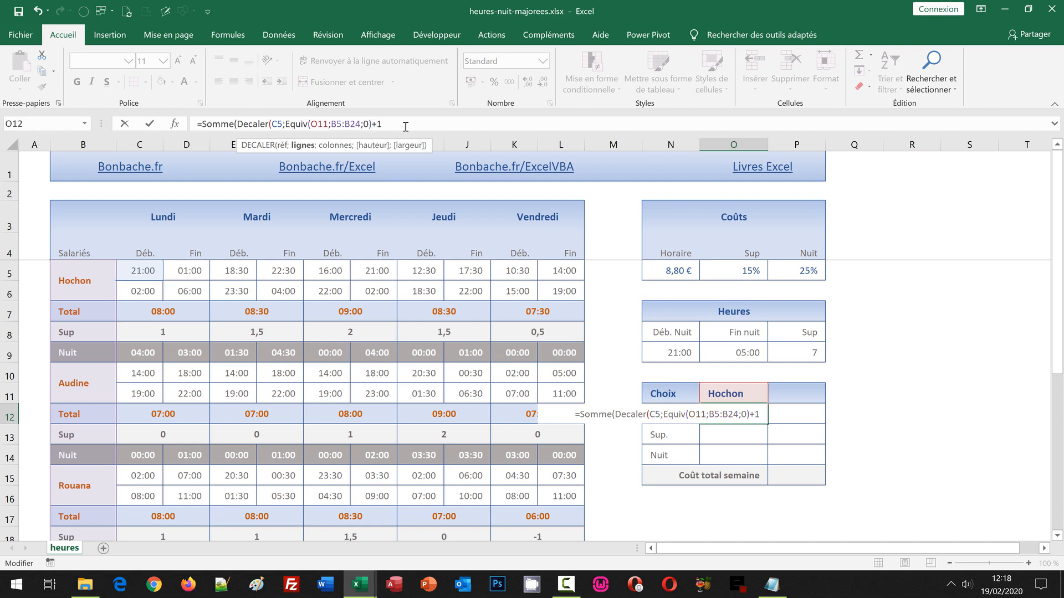
{"action": "type", "text": ";;"}
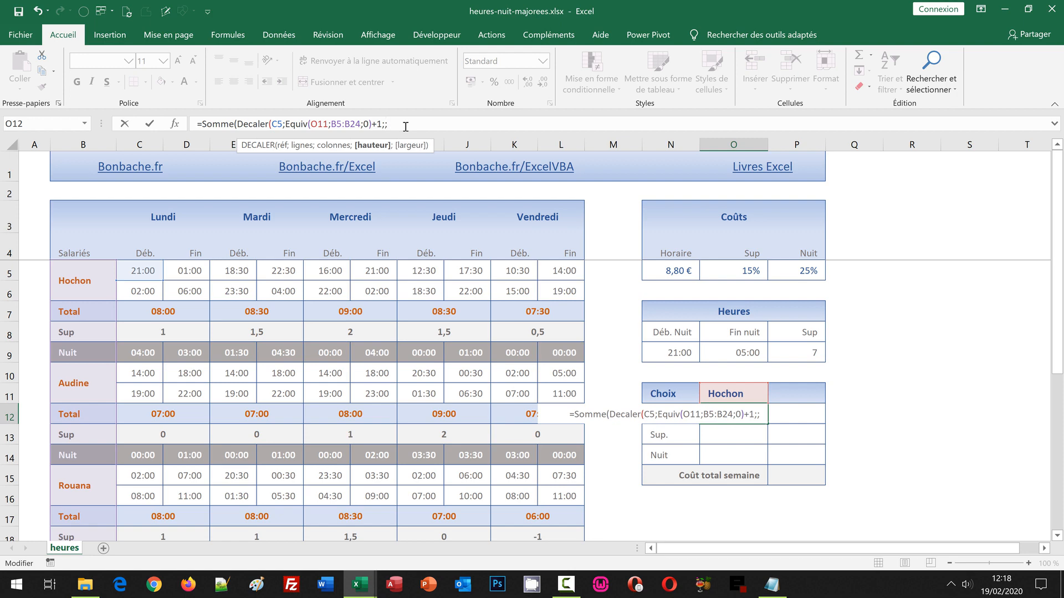
{"action": "type", "text": "1"}
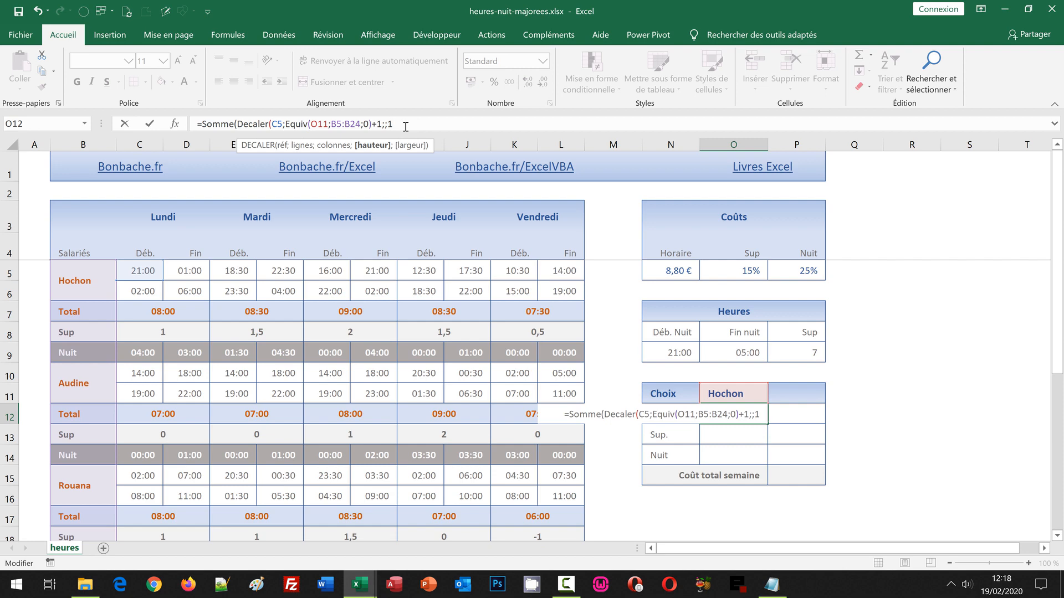
{"action": "type", "text": ";"}
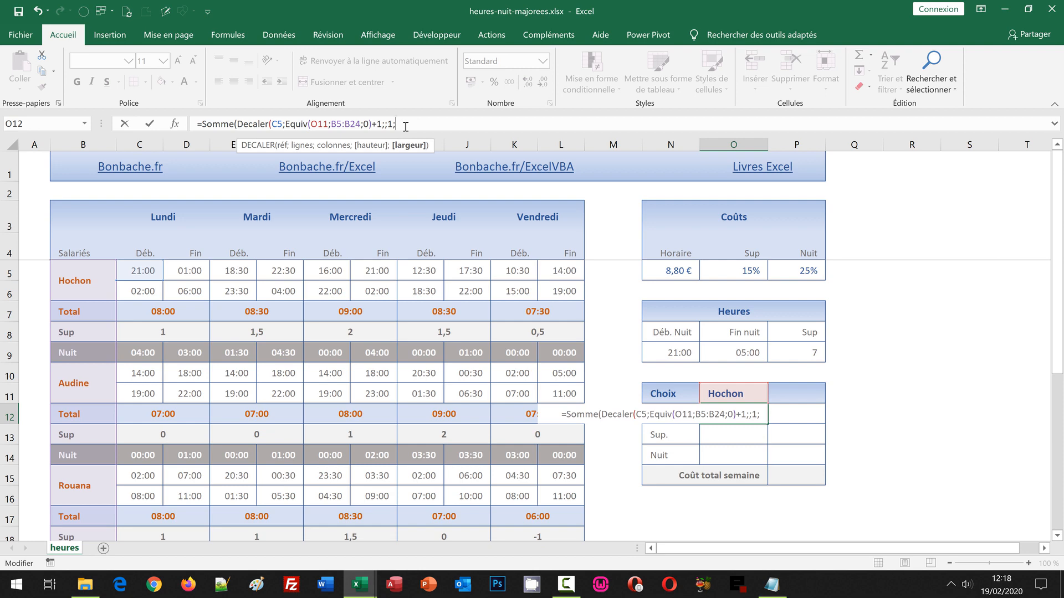
{"action": "type", "text": "10"}
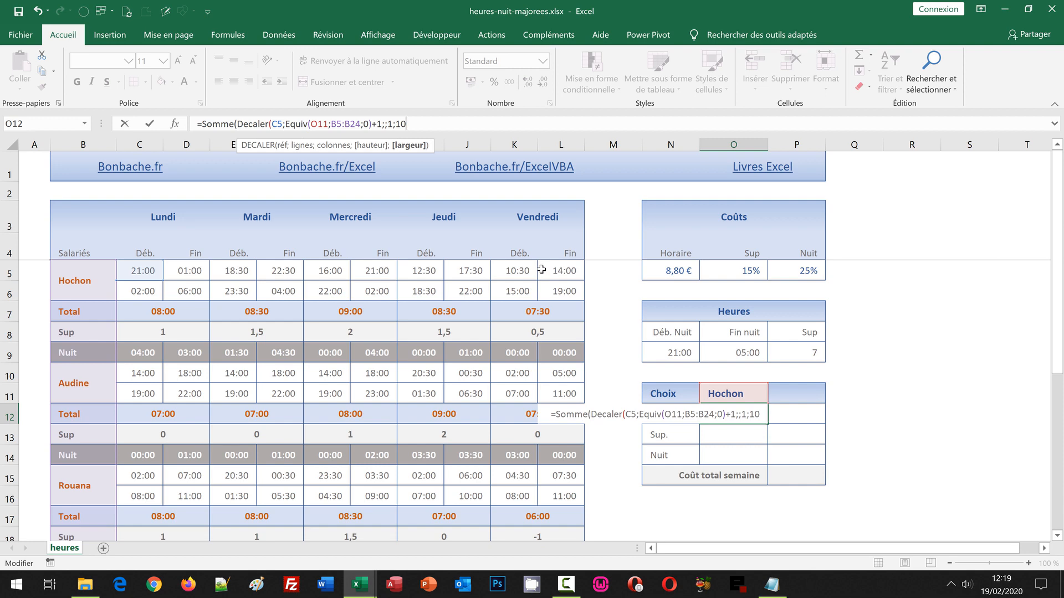
{"action": "type", "text": ")"}
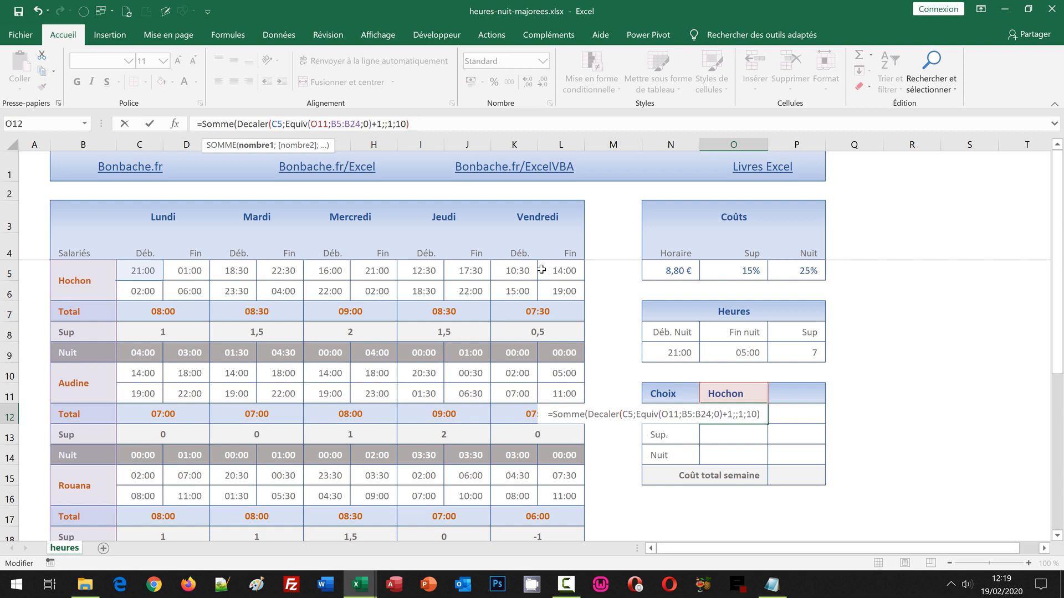
Close the SOMME function, divide it by "1:00" and validate the weekly Heures formula in O12
{"action": "type", "text": ")"}
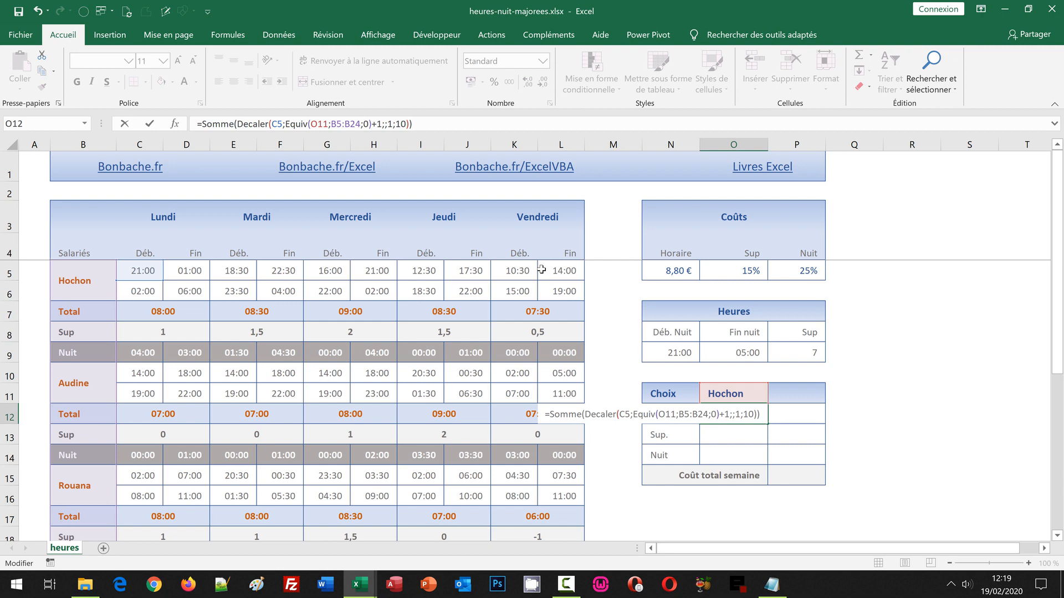
{"action": "type", "text": "/"}
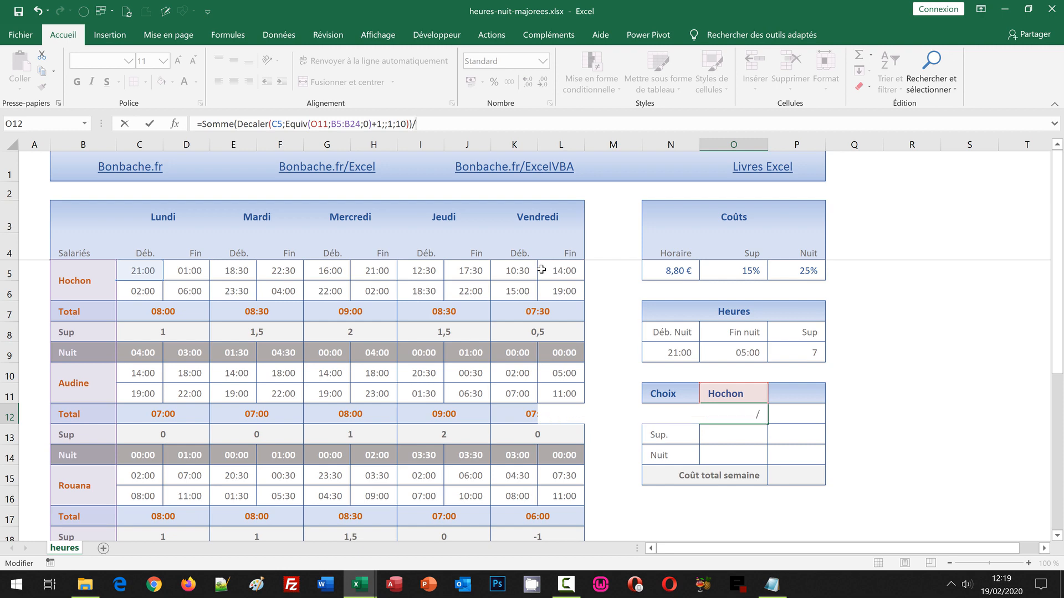
{"action": "type", "text": "\""}
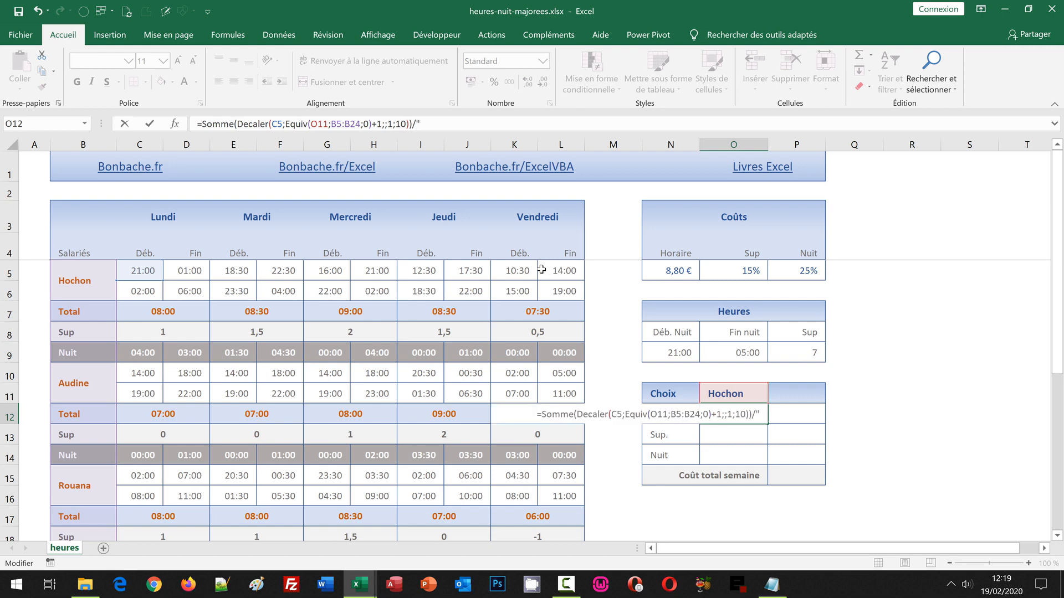
{"action": "type", "text": "1:00"}
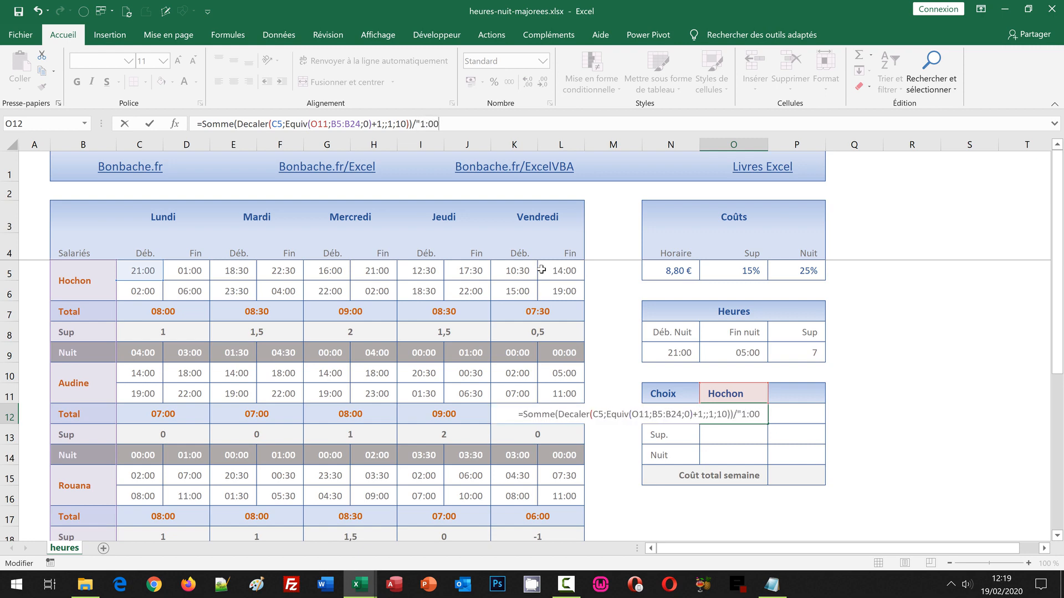
{"action": "type", "text": "\""}
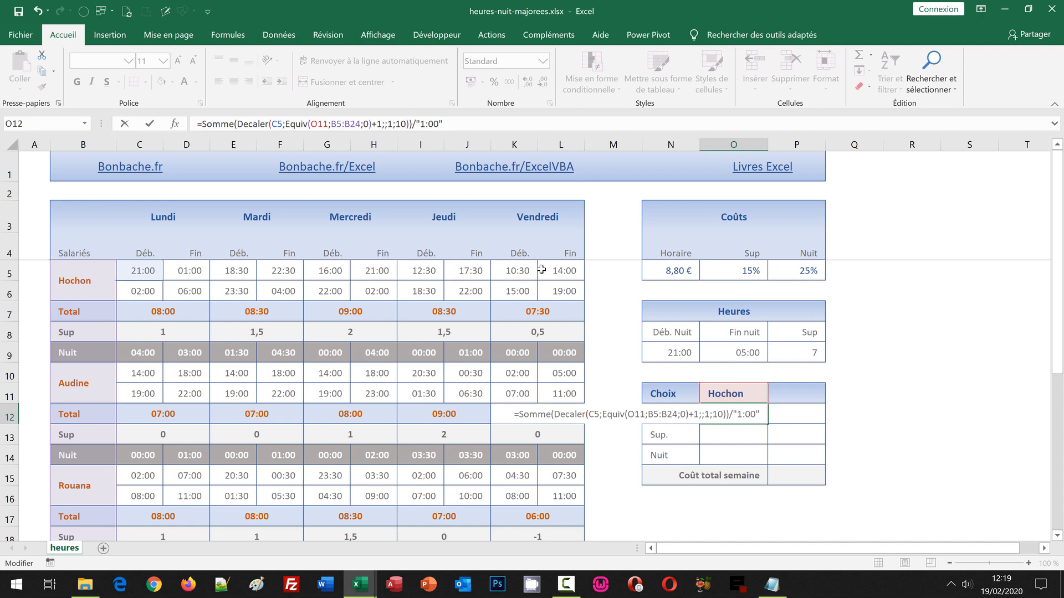
{"action": "key", "text": "Return"}
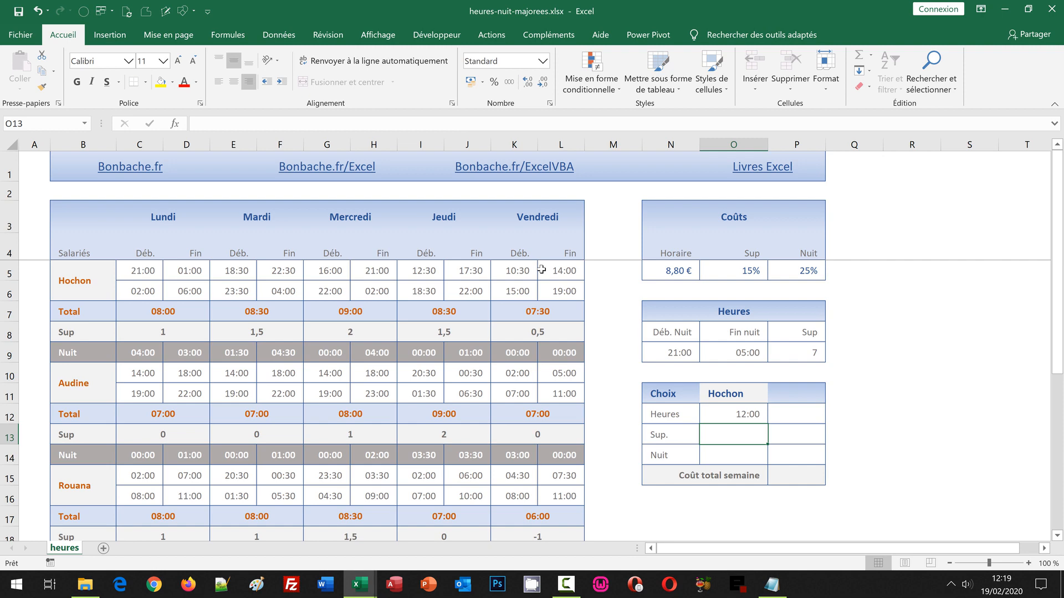
Set the number format of the weekly Heures cell O12 to Standard
{"action": "left_click", "coordinate": [729, 409]}
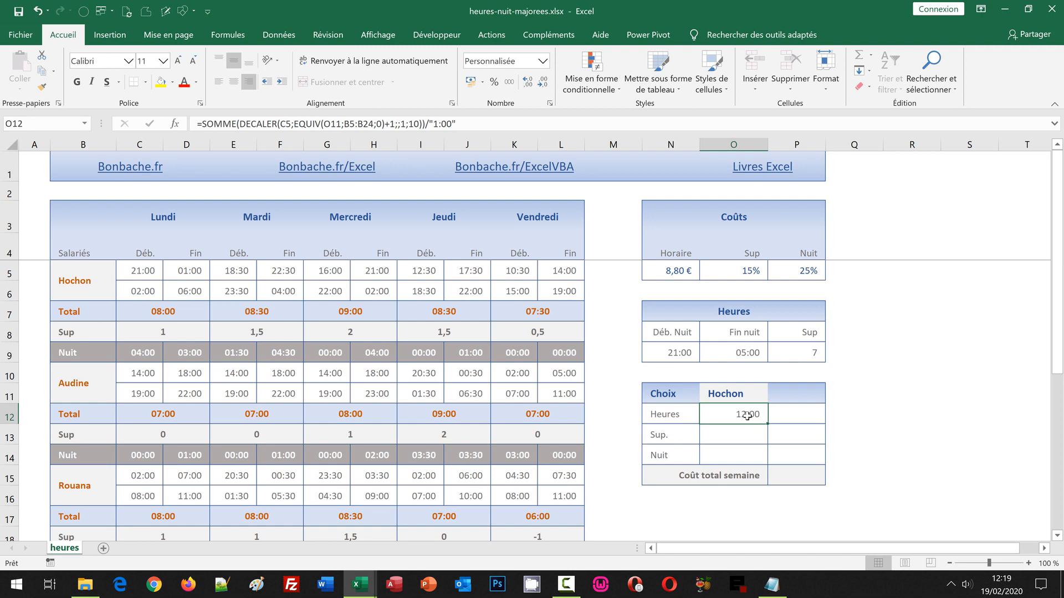
{"action": "left_click", "coordinate": [542, 61]}
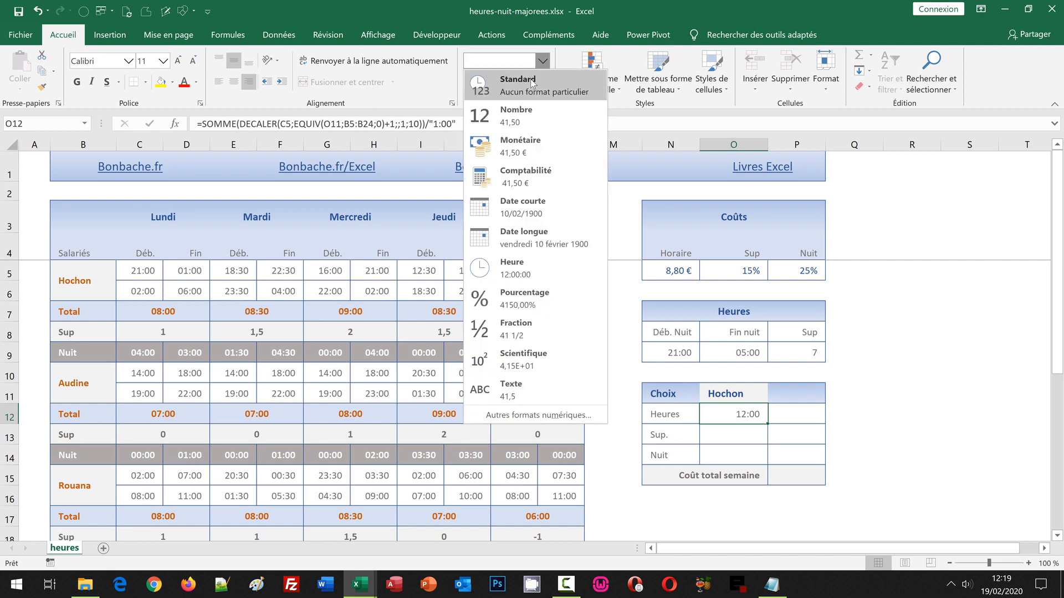
{"action": "left_click", "coordinate": [531, 83]}
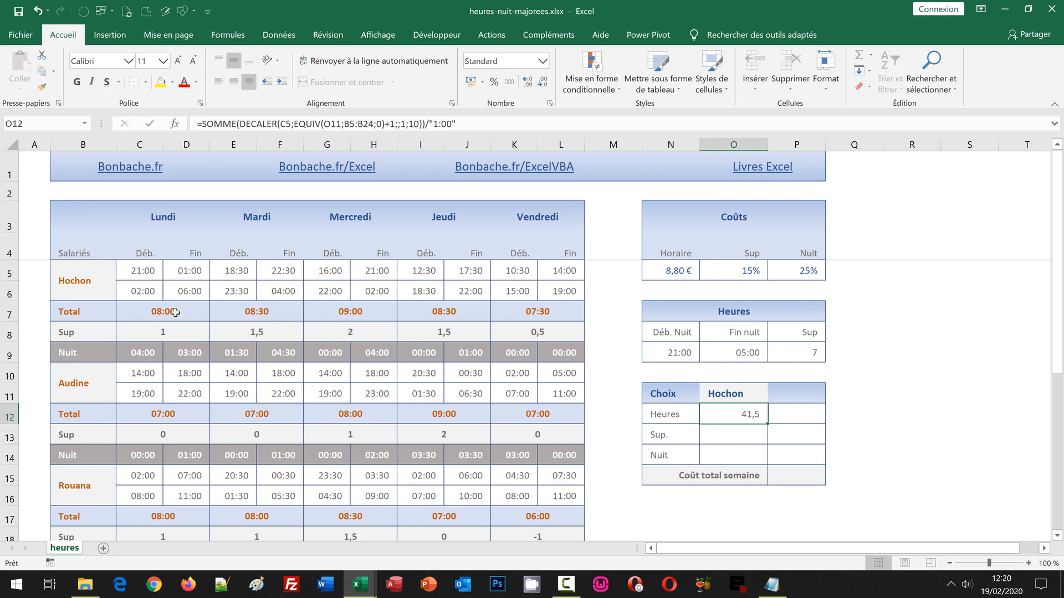
Check the first employee's daily totals against O12, switch O11 to the second employee and check that employee's daily totals too
{"action": "left_click_drag", "start_coordinate": [177, 312], "coordinate": [529, 308]}
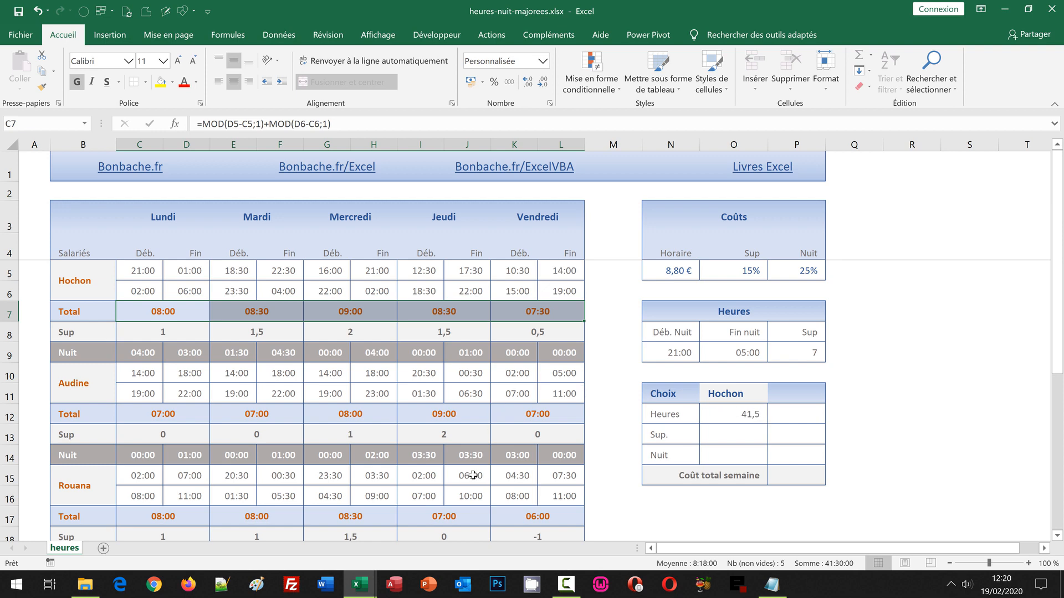
{"action": "left_click", "coordinate": [759, 393]}
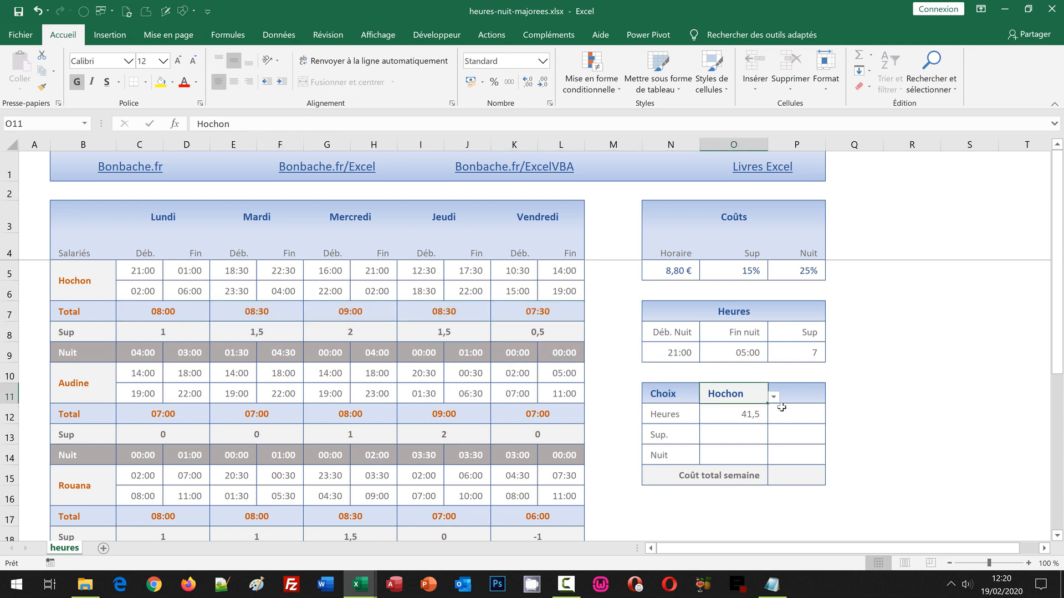
{"action": "left_click", "coordinate": [773, 396]}
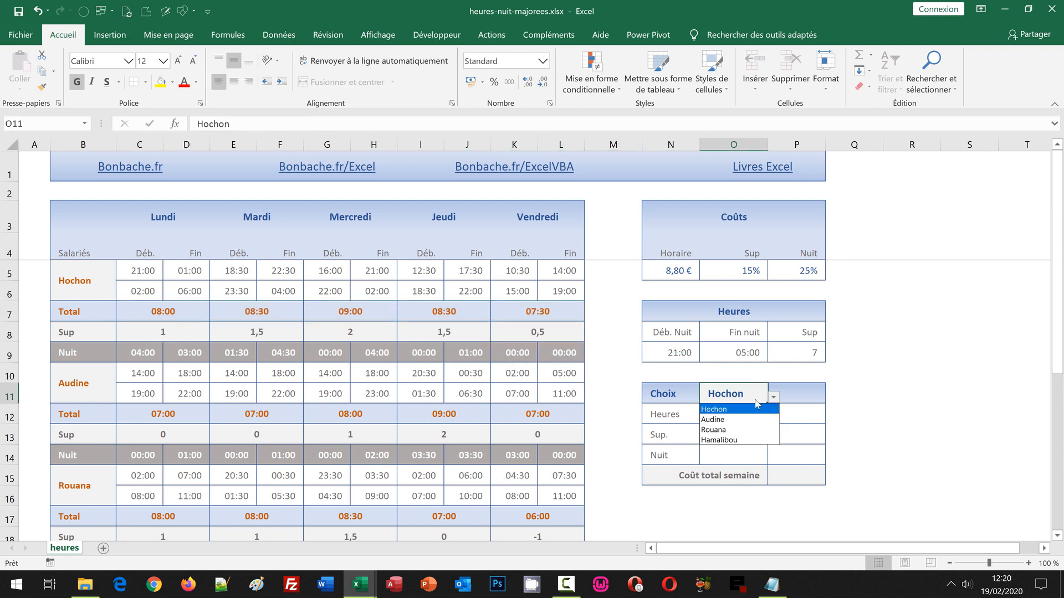
{"action": "left_click", "coordinate": [736, 419]}
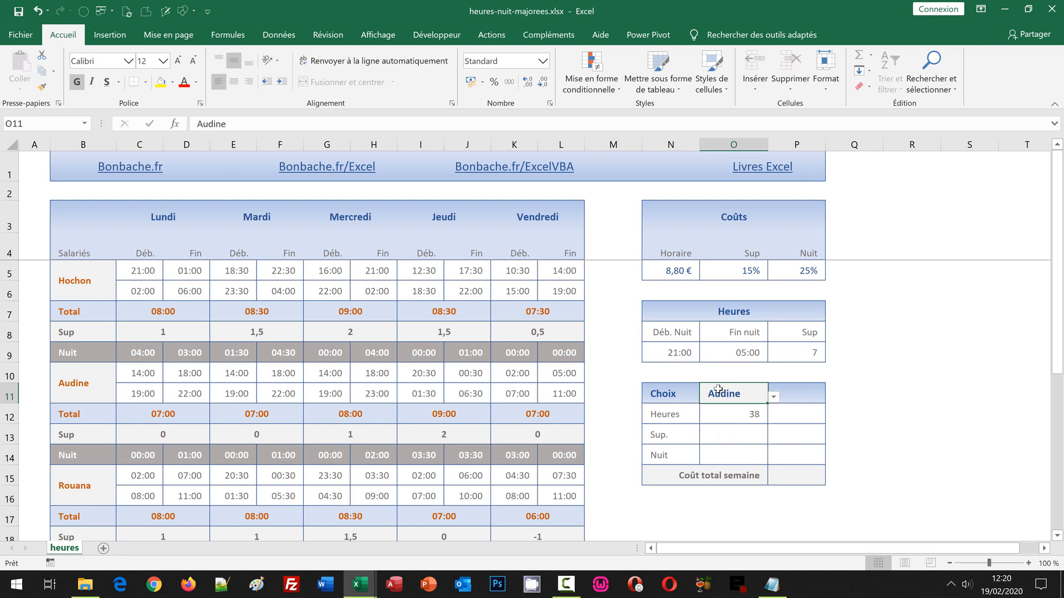
{"action": "left_click", "coordinate": [719, 418]}
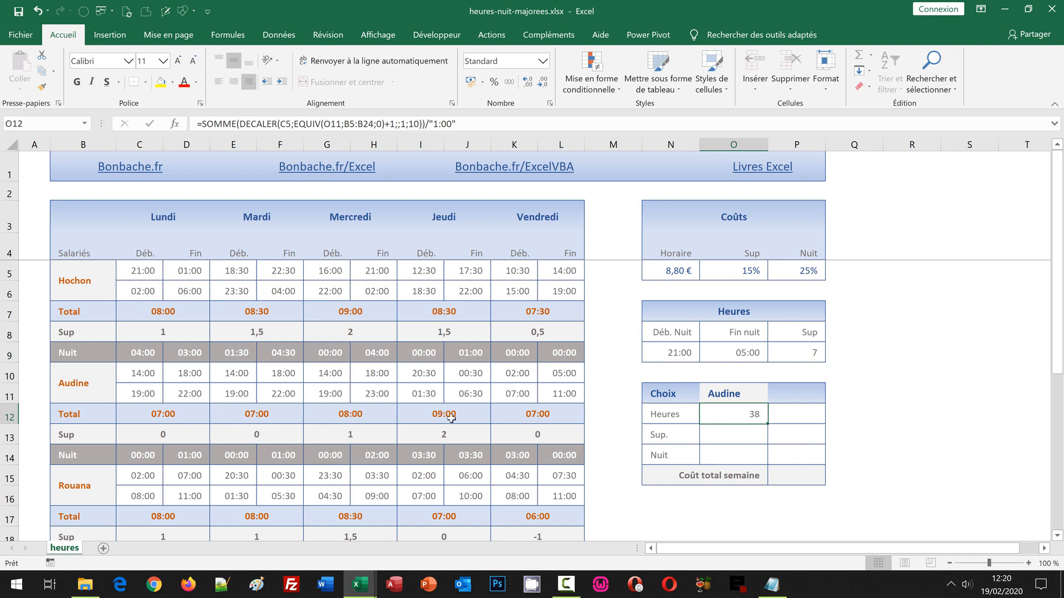
{"action": "left_click_drag", "start_coordinate": [205, 413], "coordinate": [548, 417]}
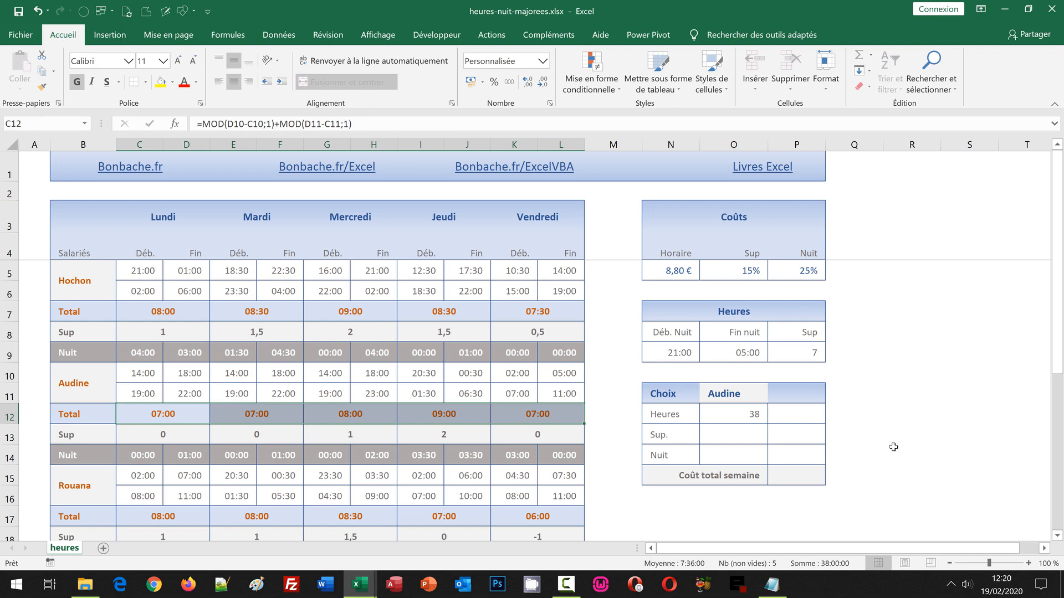
Copy the full formula text from the Heures cell O12 and reapply the Standard number format to that cell
{"action": "left_click", "coordinate": [727, 435]}
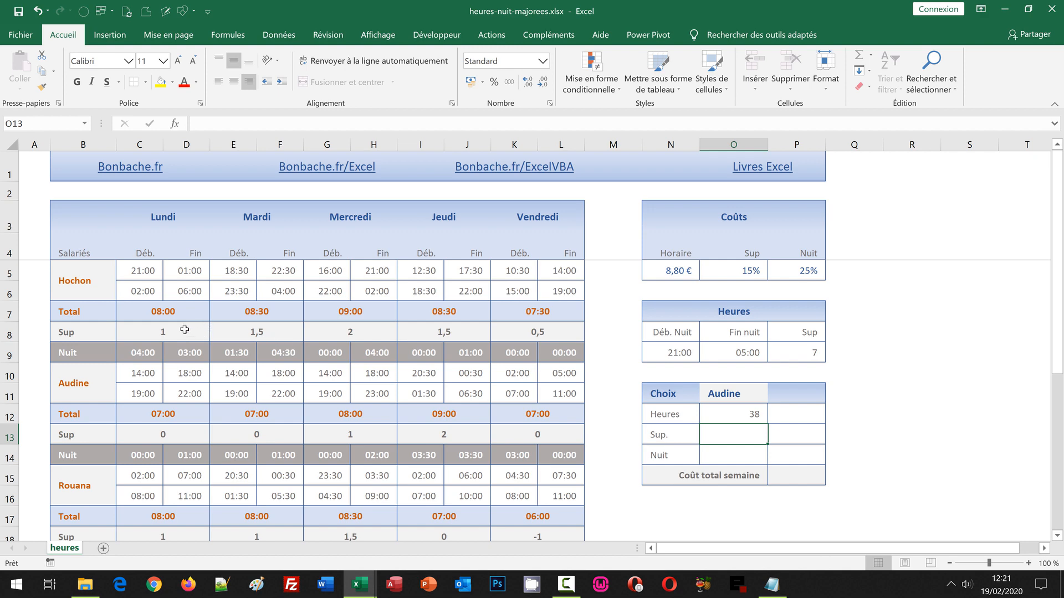
{"action": "left_click", "coordinate": [702, 414]}
{"action": "left_click_drag", "start_coordinate": [457, 124], "coordinate": [197, 124]}
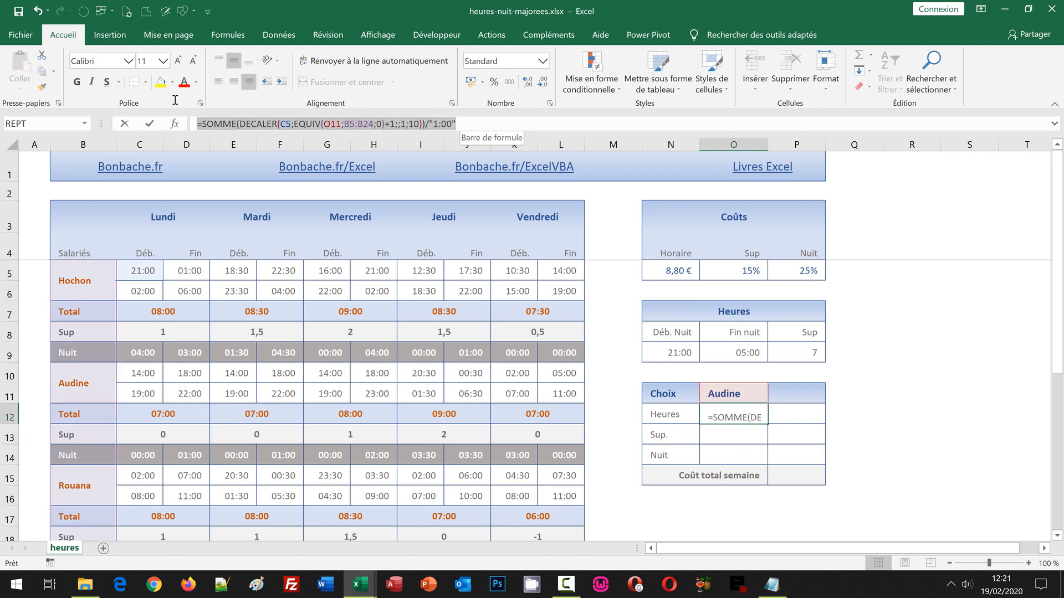
{"action": "key", "text": "ctrl+c"}
{"action": "key", "text": "Escape"}
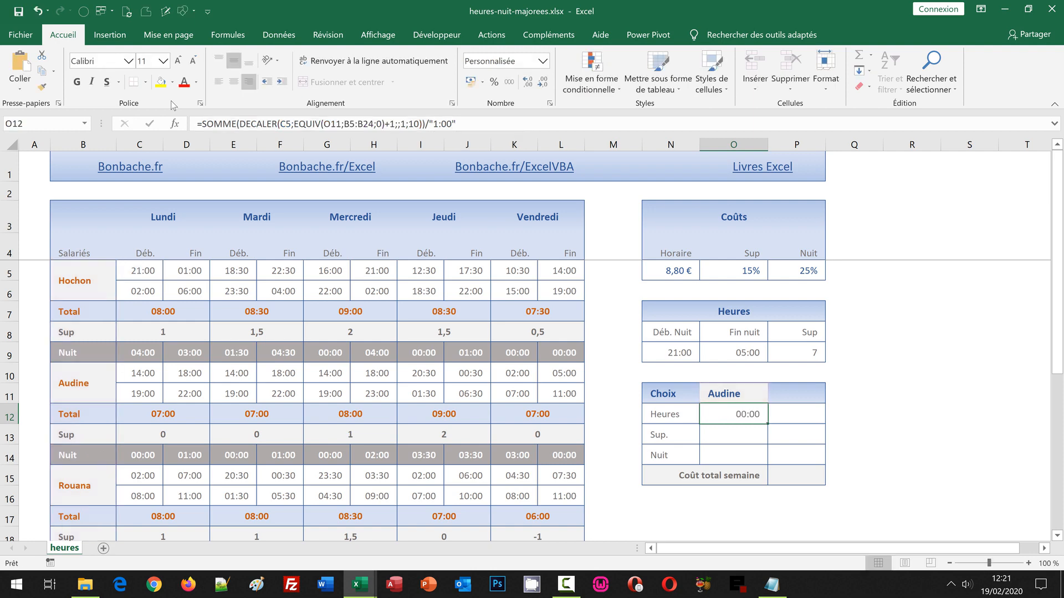
{"action": "left_click", "coordinate": [542, 61]}
{"action": "left_click", "coordinate": [537, 83]}
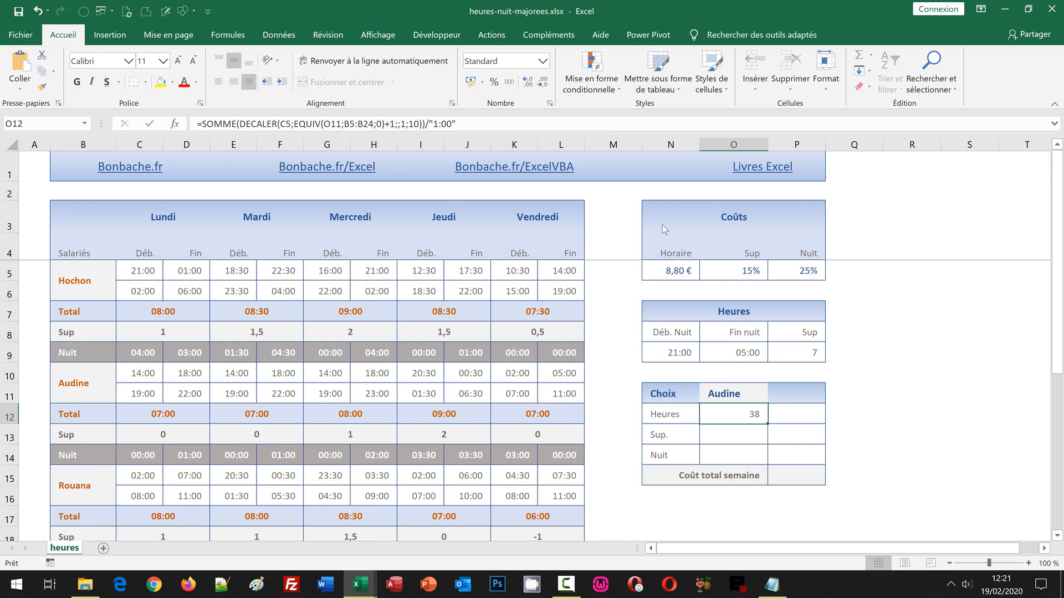
Paste the copied formula into the Sup. cell O13 and remove its division by "1:00"
{"action": "left_click", "coordinate": [733, 436]}
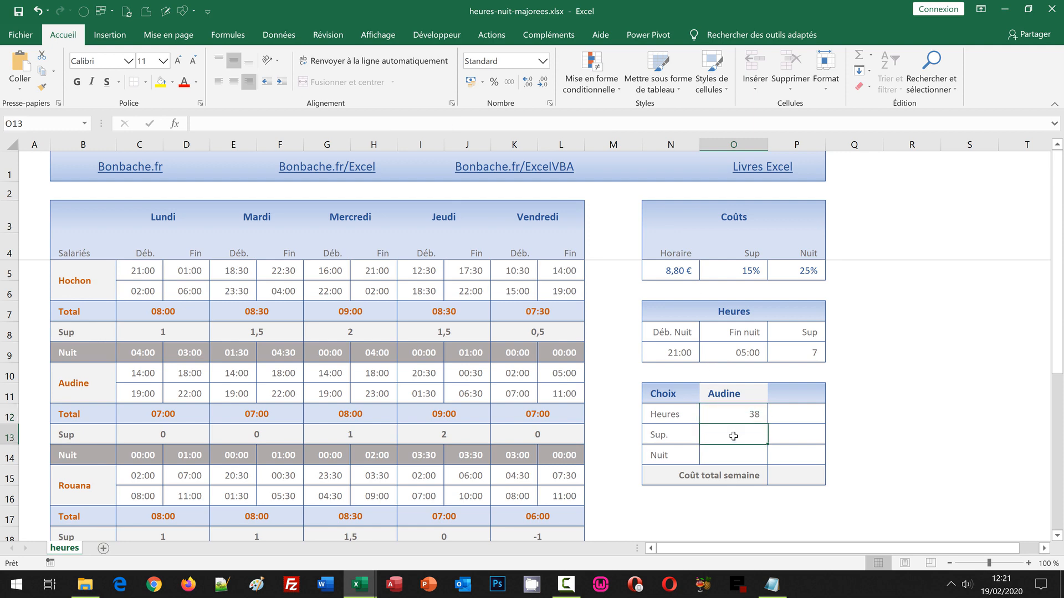
{"action": "left_click", "coordinate": [235, 123]}
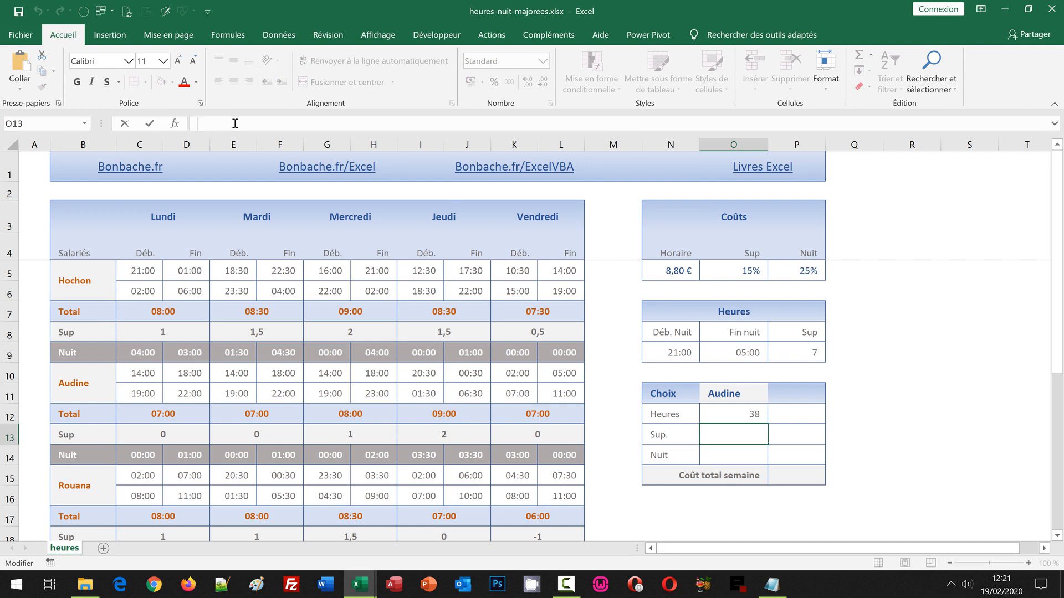
{"action": "key", "text": "ctrl+v"}
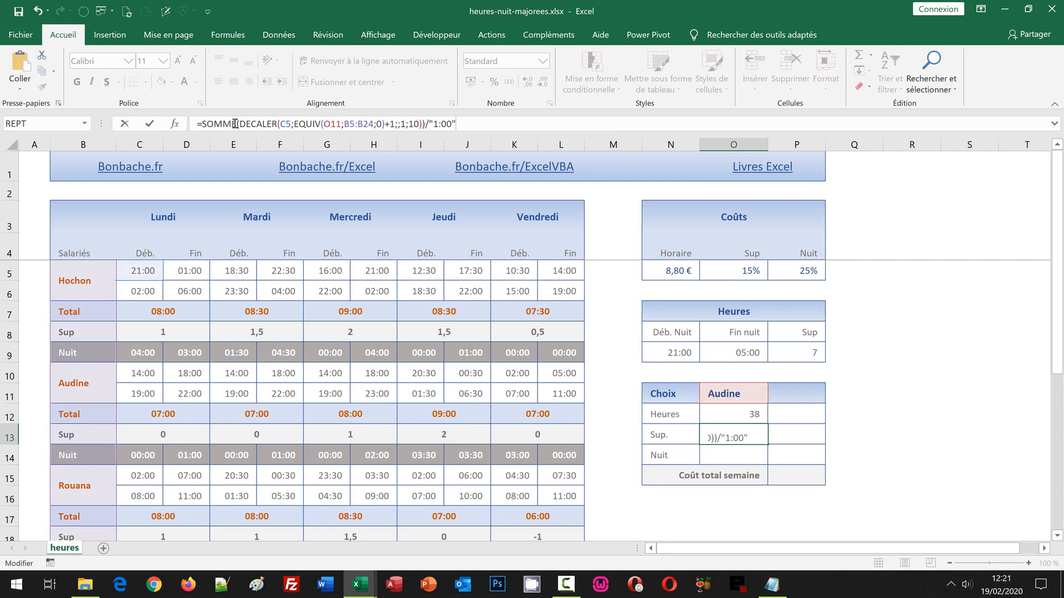
{"action": "key", "text": "BackSpace"}
{"action": "key", "text": "BackSpace"}
{"action": "key", "text": "BackSpace"}
{"action": "key", "text": "BackSpace"}
{"action": "key", "text": "BackSpace"}
{"action": "key", "text": "BackSpace"}
{"action": "key", "text": "BackSpace"}
Change the amount added to EQUIV in the O13 formula to 2 and validate it, keeping O13 selected
{"action": "left_click", "coordinate": [395, 123]}
{"action": "key", "text": "BackSpace"}
{"action": "type", "text": "2"}
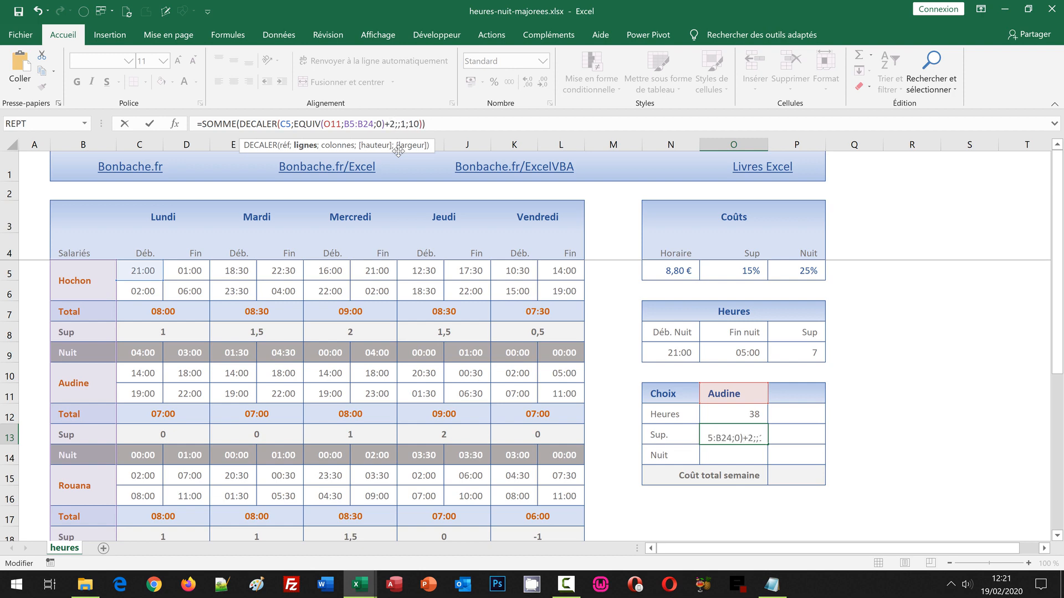
{"action": "key", "text": "ctrl+Return"}
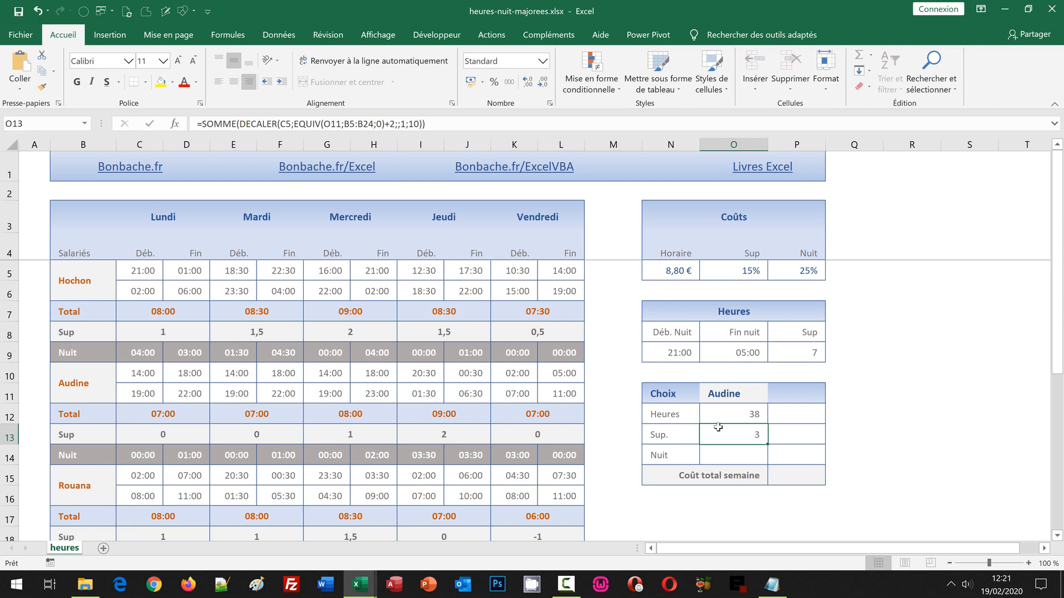
Choose the first employee in the list for the weekly summary's choice cell O11
{"action": "left_click", "coordinate": [741, 394]}
{"action": "left_click", "coordinate": [774, 397]}
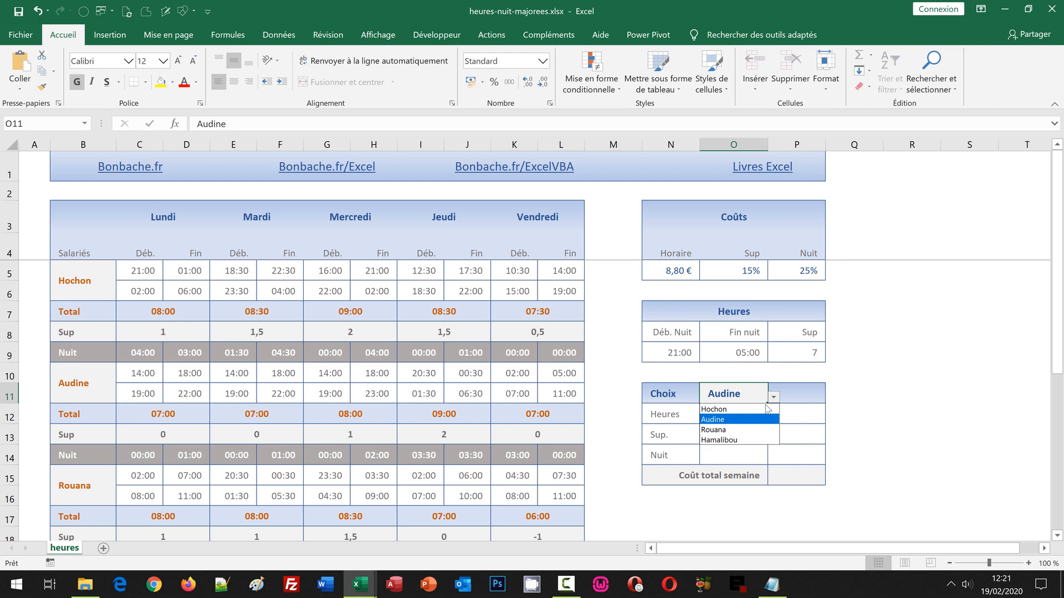
{"action": "left_click", "coordinate": [732, 409]}
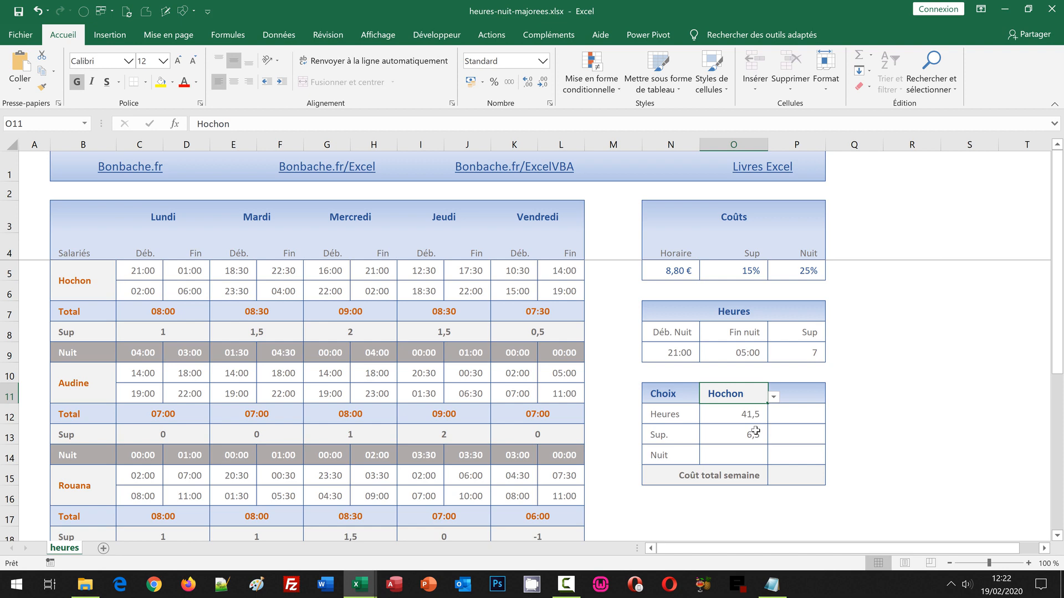
Enter =SOMME(DECALER(C5;EQUIV(O11;B5:B24;0)+3;;1;10))/"1:00" in the Nuit cell O14 and apply the Standard number format
{"action": "left_click", "coordinate": [738, 455]}
{"action": "left_click", "coordinate": [234, 122]}
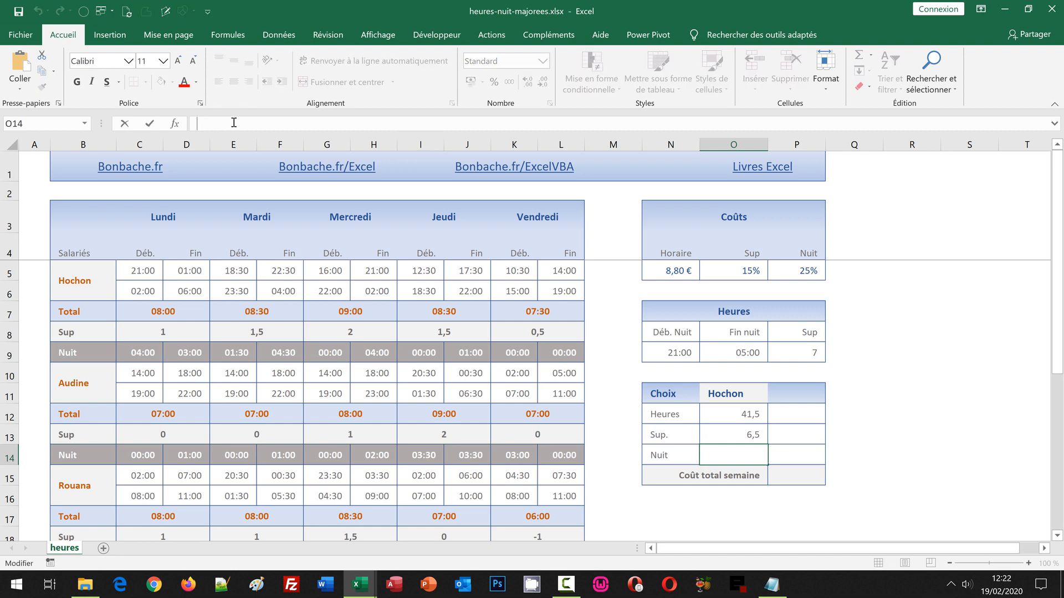
{"action": "type", "text": "=SOMME(DECALER(C5;EQUIV(O11;B5:B24;0)+1;;1;10))/\"1:00\""}
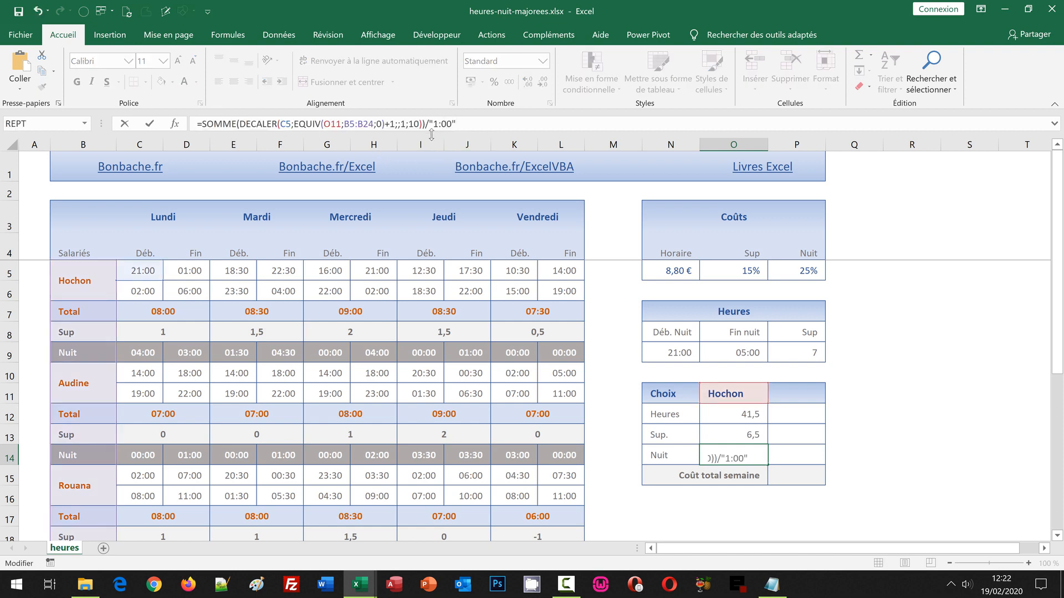
{"action": "left_click", "coordinate": [393, 123]}
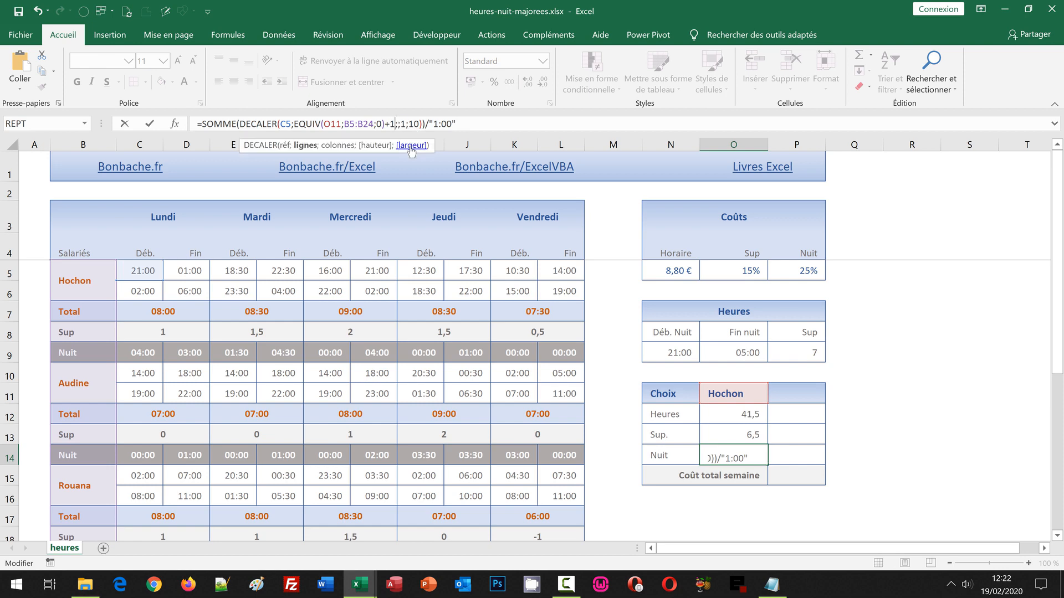
{"action": "key", "text": "BackSpace"}
{"action": "type", "text": "3"}
{"action": "key", "text": "ctrl+Return"}
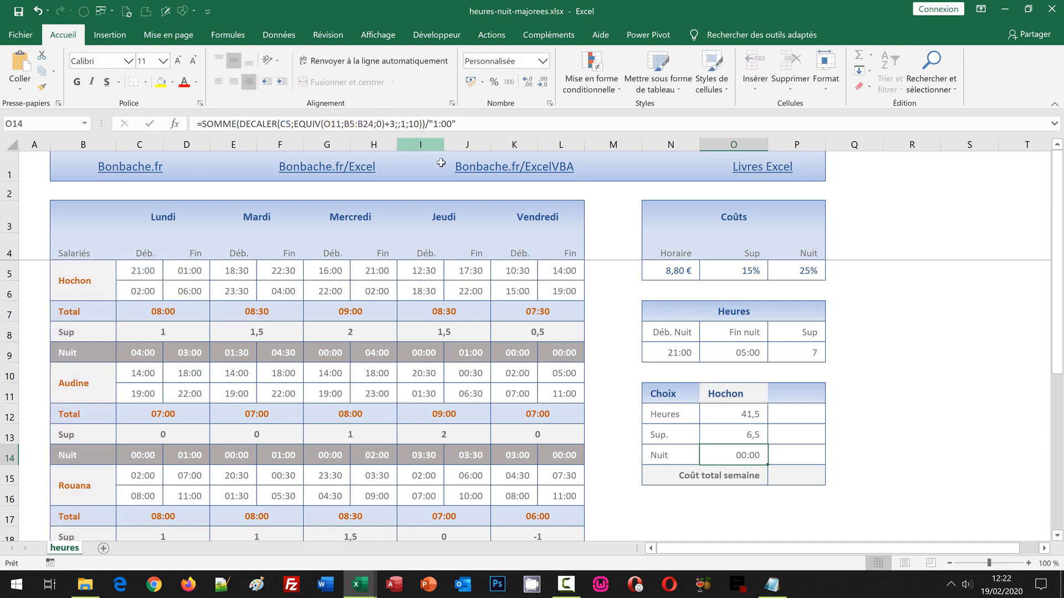
{"action": "left_click", "coordinate": [542, 60]}
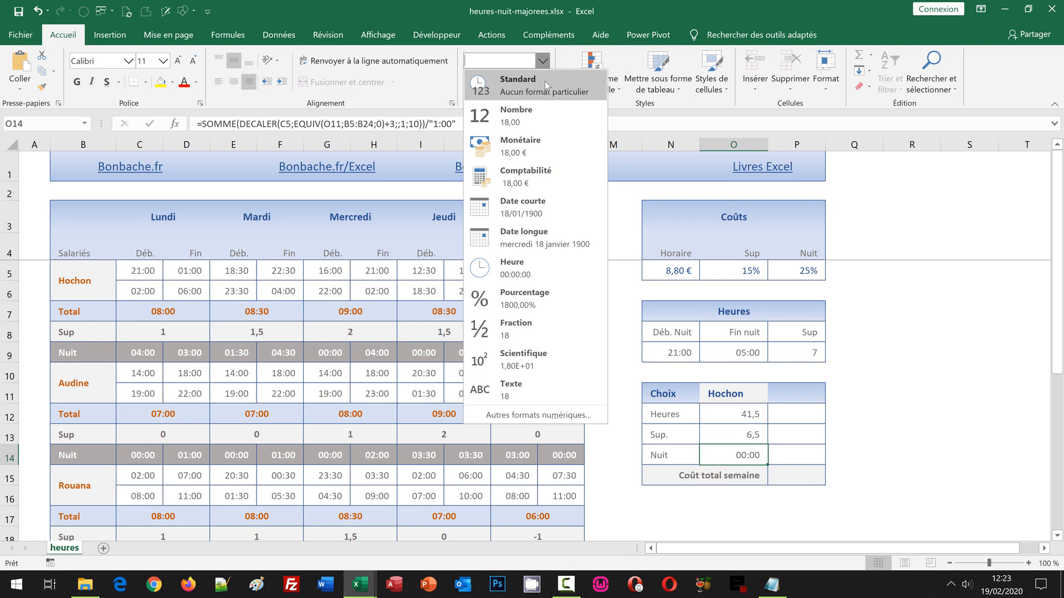
{"action": "left_click", "coordinate": [544, 81]}
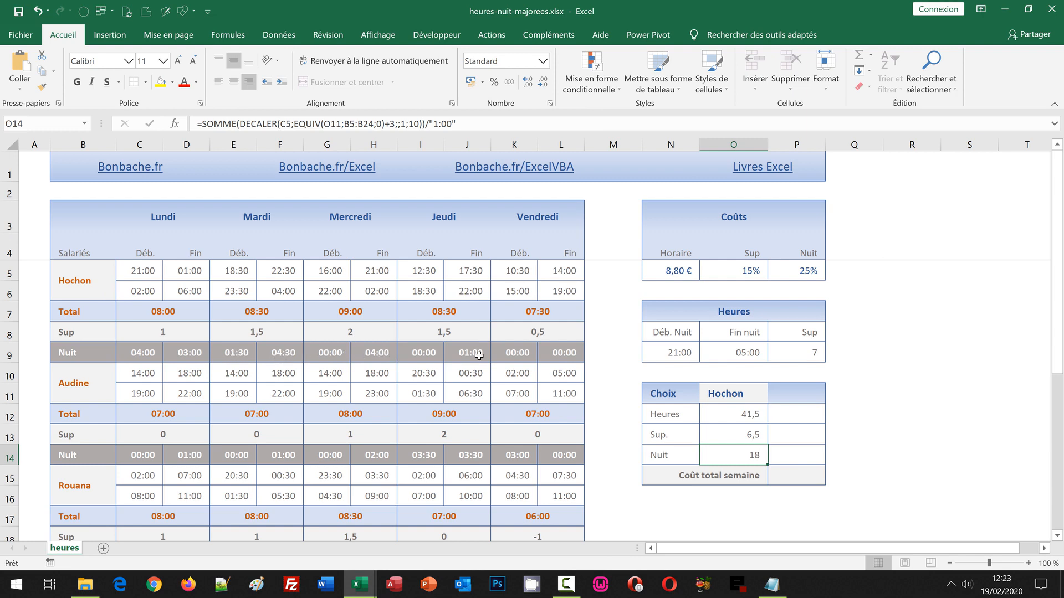
Choose the second employee in choice cell O11 and select that employee's night hours C14:L14 to check their sum
{"action": "left_click", "coordinate": [732, 389]}
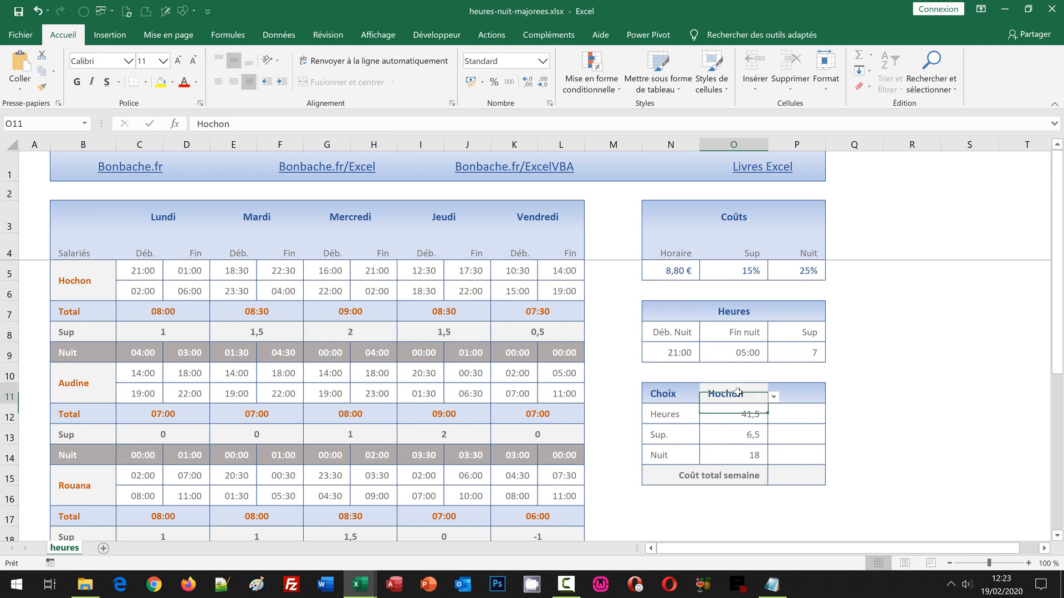
{"action": "left_click", "coordinate": [774, 396]}
{"action": "left_click", "coordinate": [745, 416]}
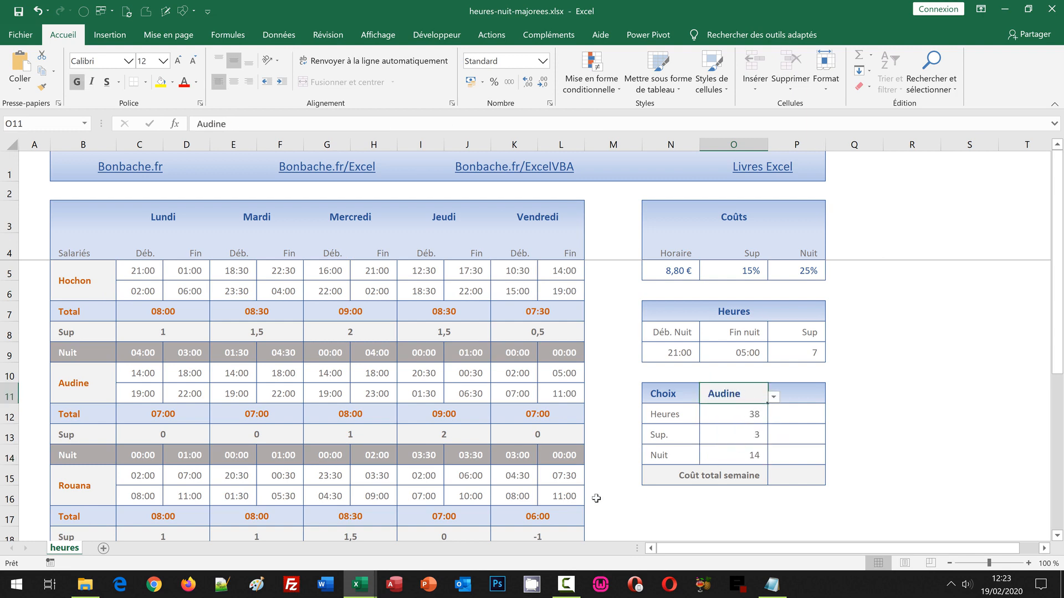
{"action": "left_click", "coordinate": [757, 455]}
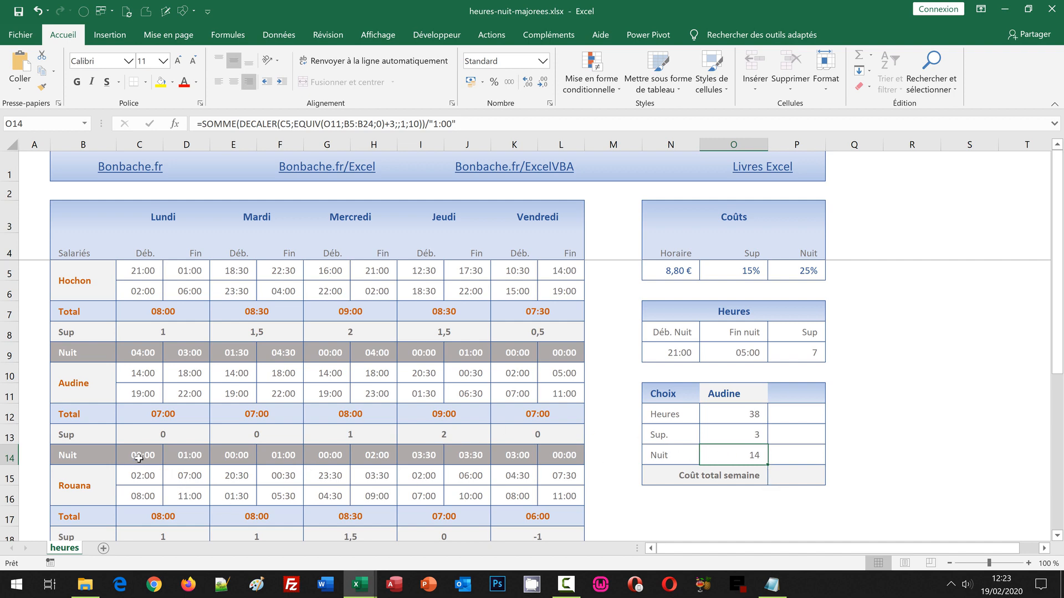
{"action": "left_click_drag", "start_coordinate": [138, 458], "coordinate": [565, 455]}
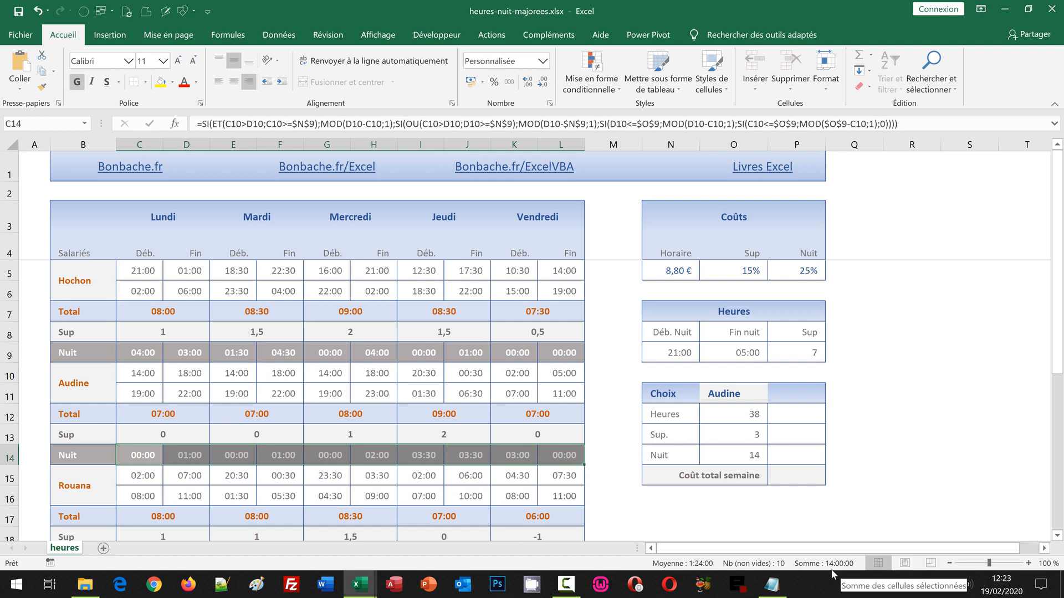
Calculate the cost of the normal hours in P12 with the formula =(O12-O13-O14)*N5, keeping the cell selected
{"action": "left_click", "coordinate": [776, 415]}
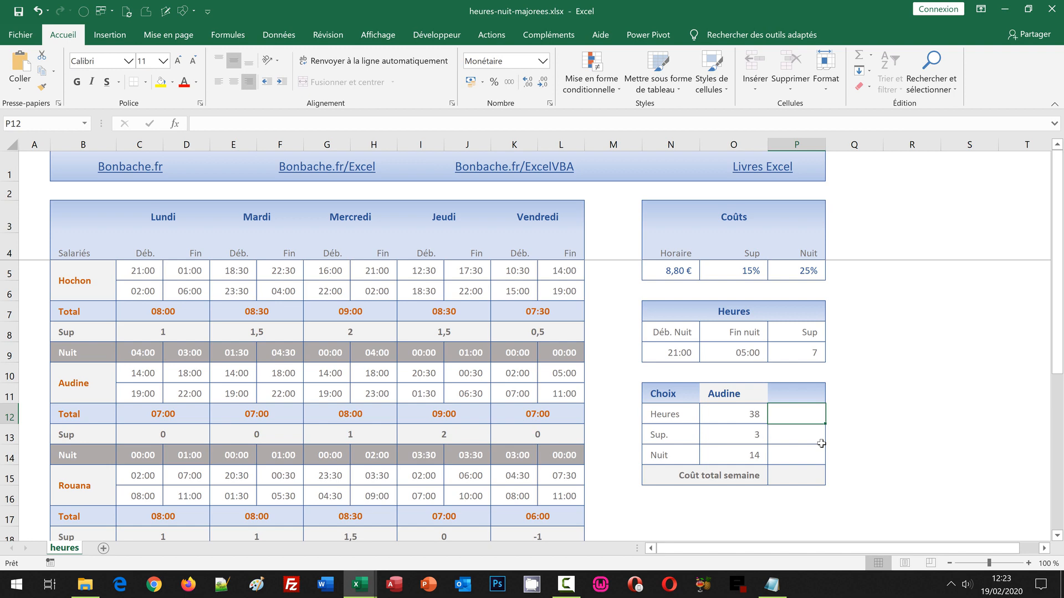
{"action": "type", "text": "="}
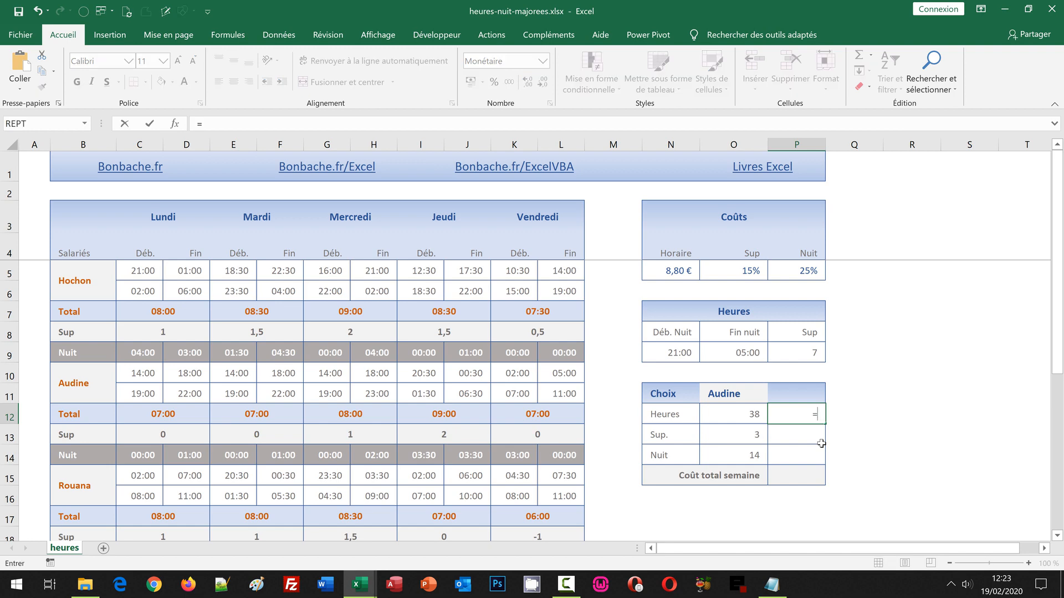
{"action": "type", "text": "("}
{"action": "left_click", "coordinate": [740, 416]}
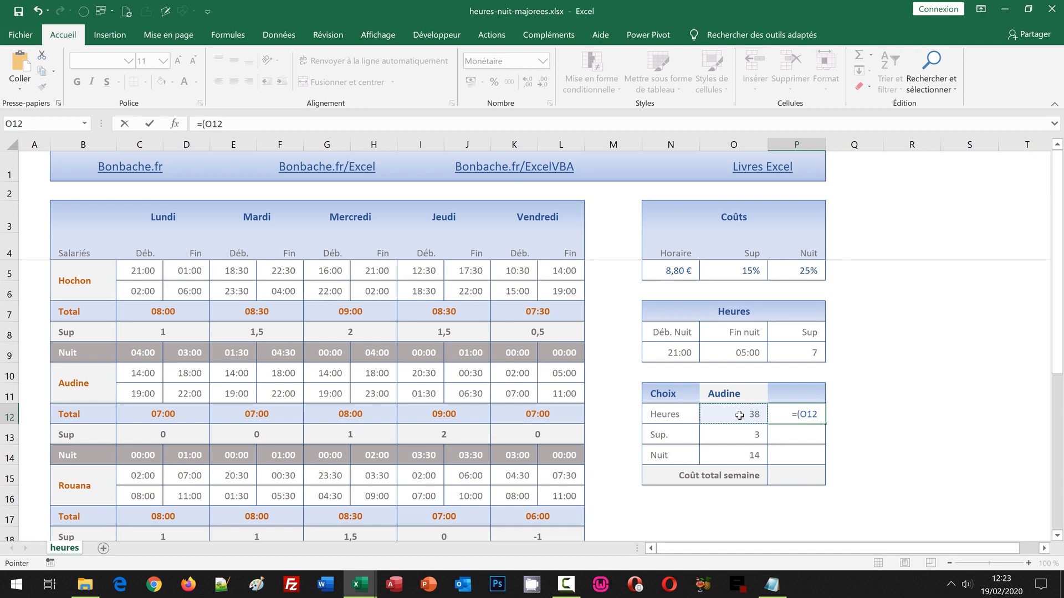
{"action": "type", "text": "-"}
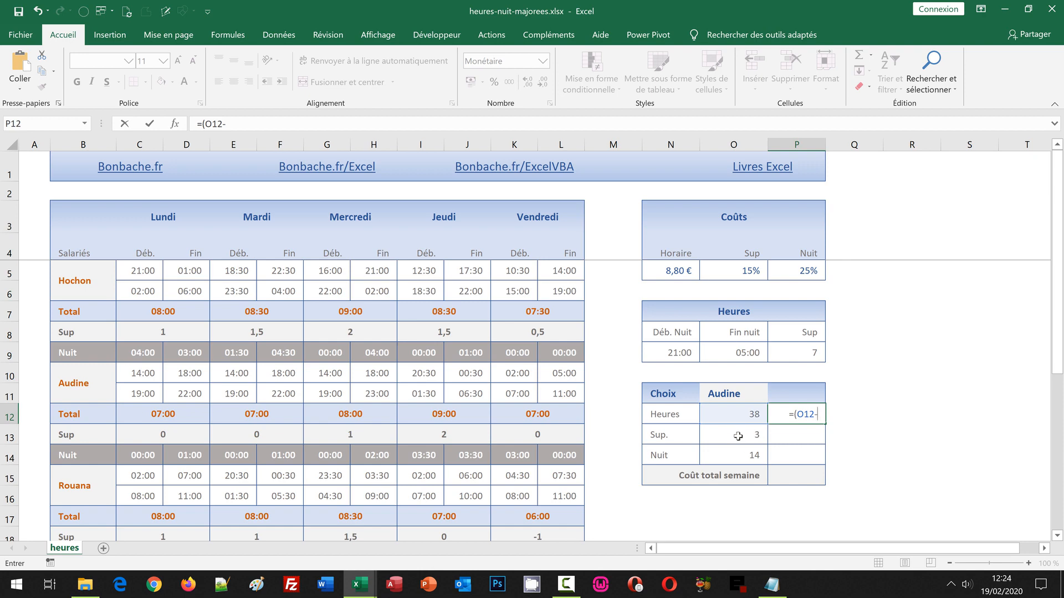
{"action": "left_click", "coordinate": [737, 434]}
{"action": "type", "text": "-"}
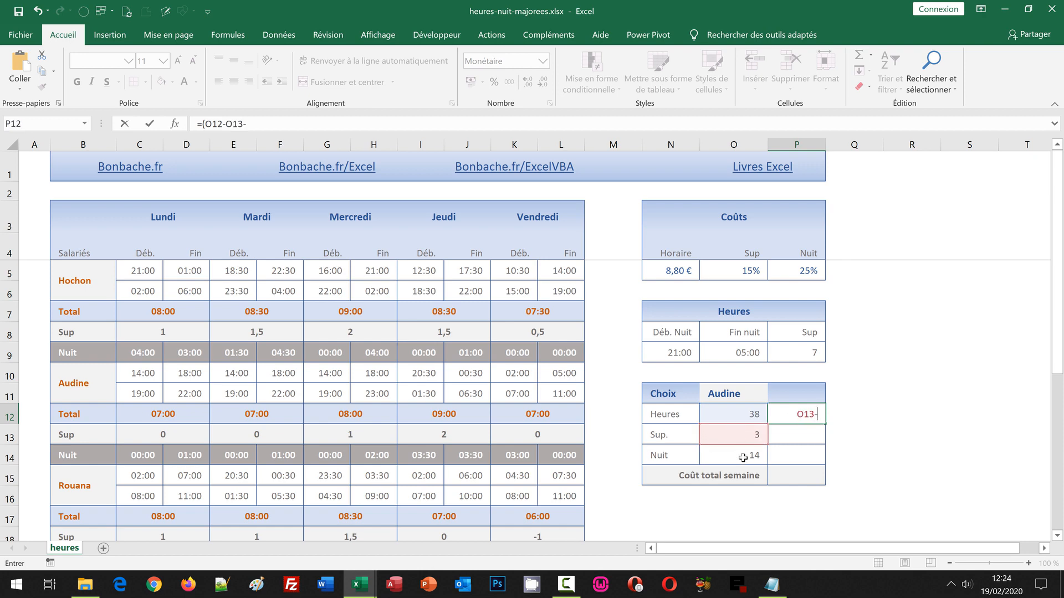
{"action": "left_click", "coordinate": [743, 457]}
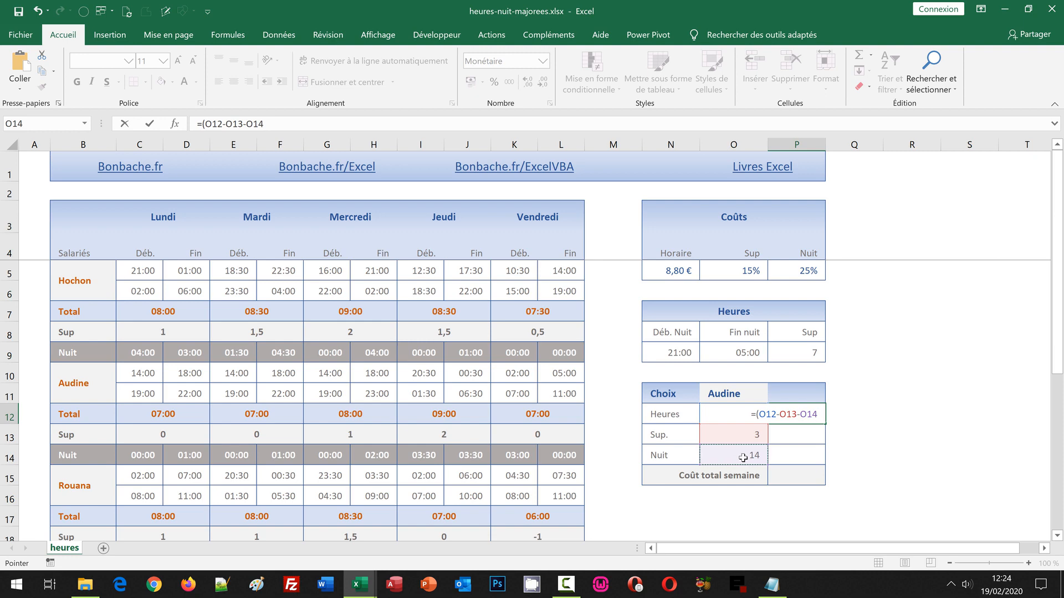
{"action": "type", "text": ")"}
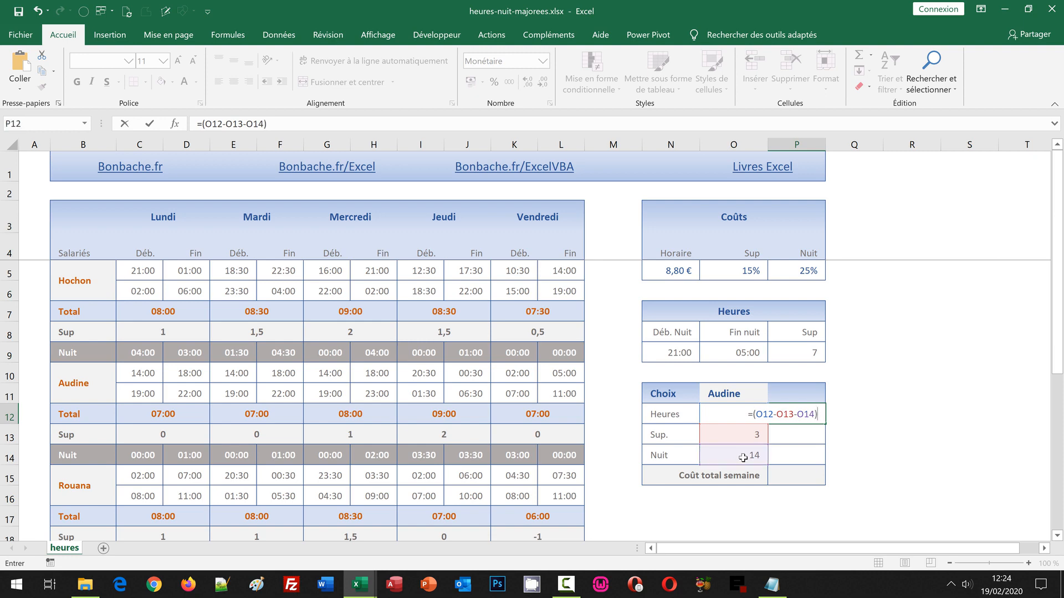
{"action": "type", "text": "*"}
{"action": "left_click", "coordinate": [677, 272]}
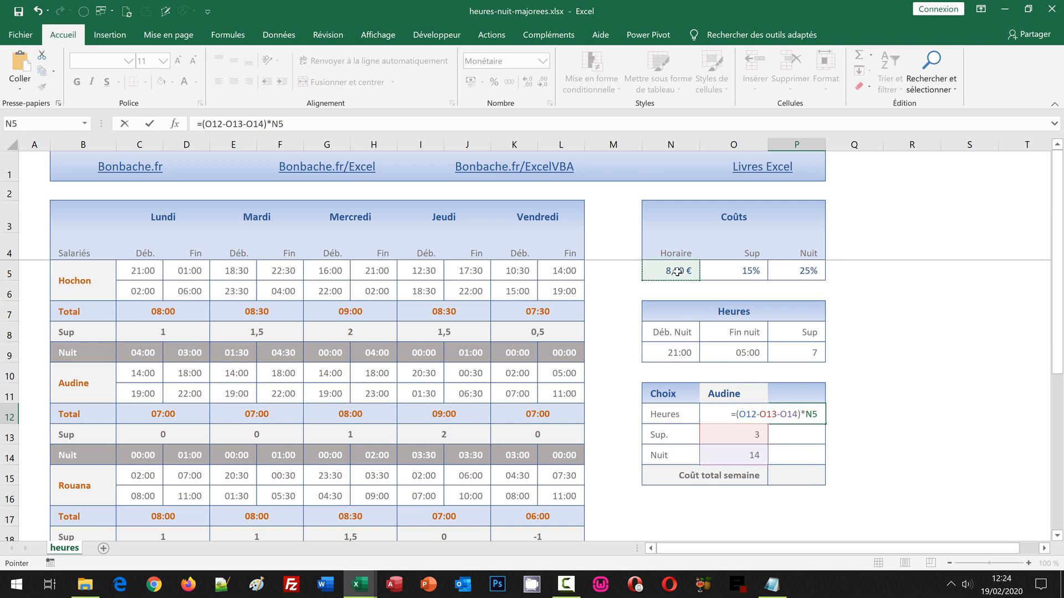
{"action": "key", "text": "ctrl+Return"}
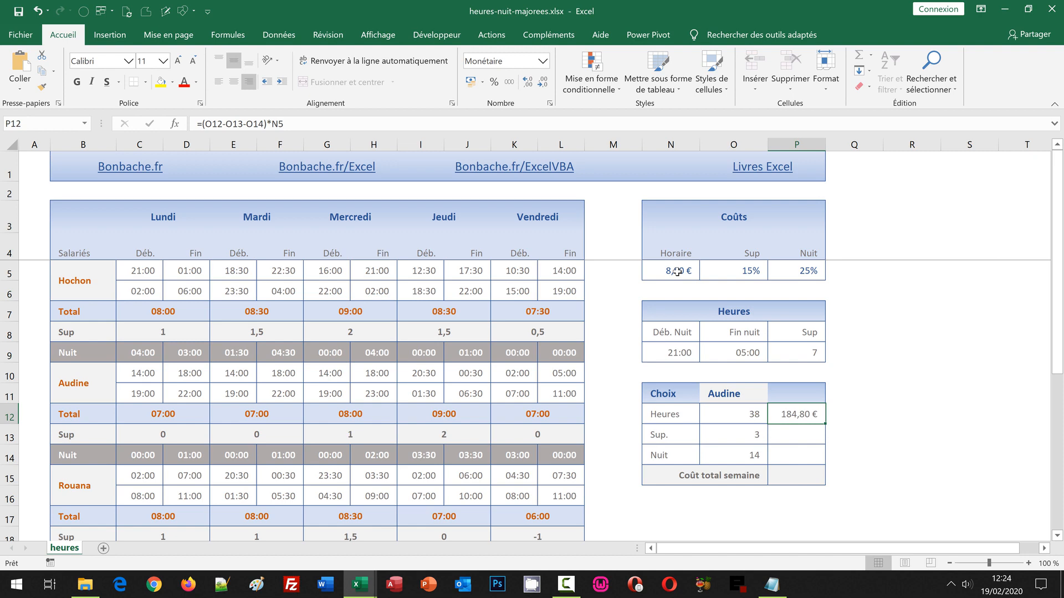
Try to calculate the overtime cost in P13 with the formula =O13*N5(1+O5)
{"action": "left_click", "coordinate": [790, 436]}
{"action": "type", "text": "="}
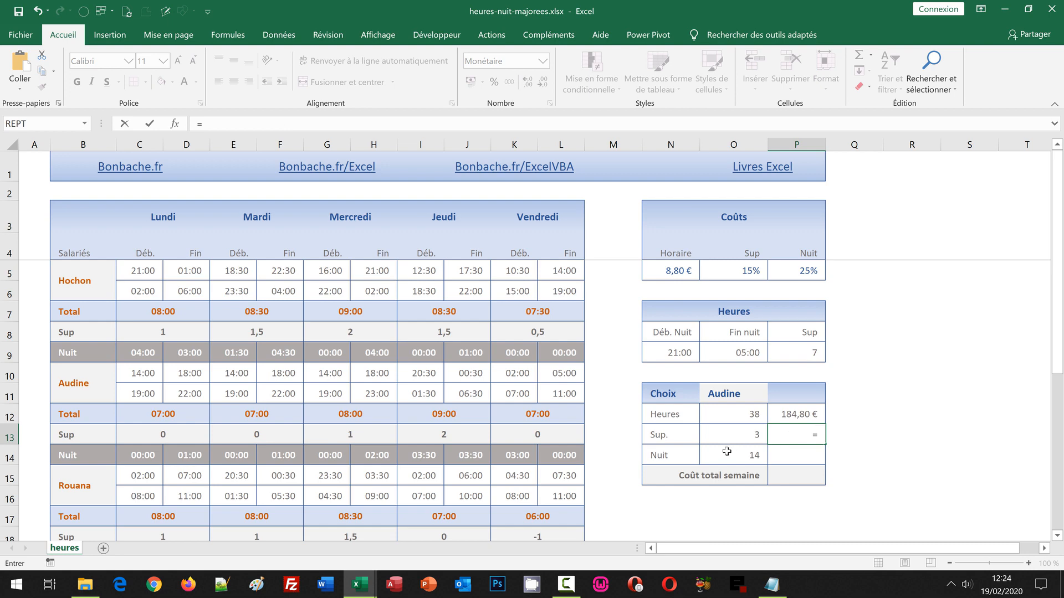
{"action": "left_click", "coordinate": [734, 435]}
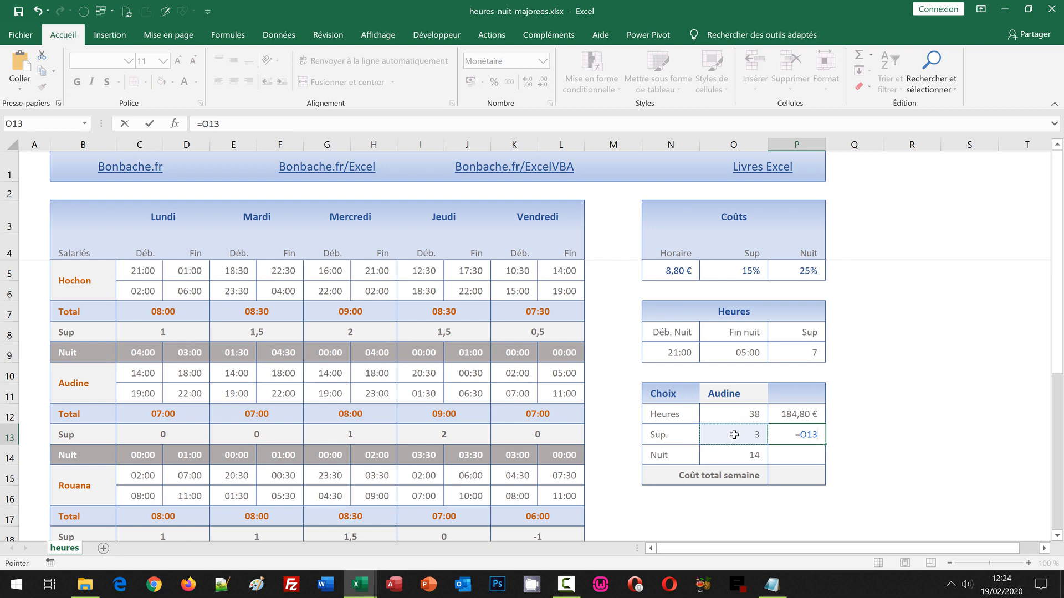
{"action": "type", "text": "*"}
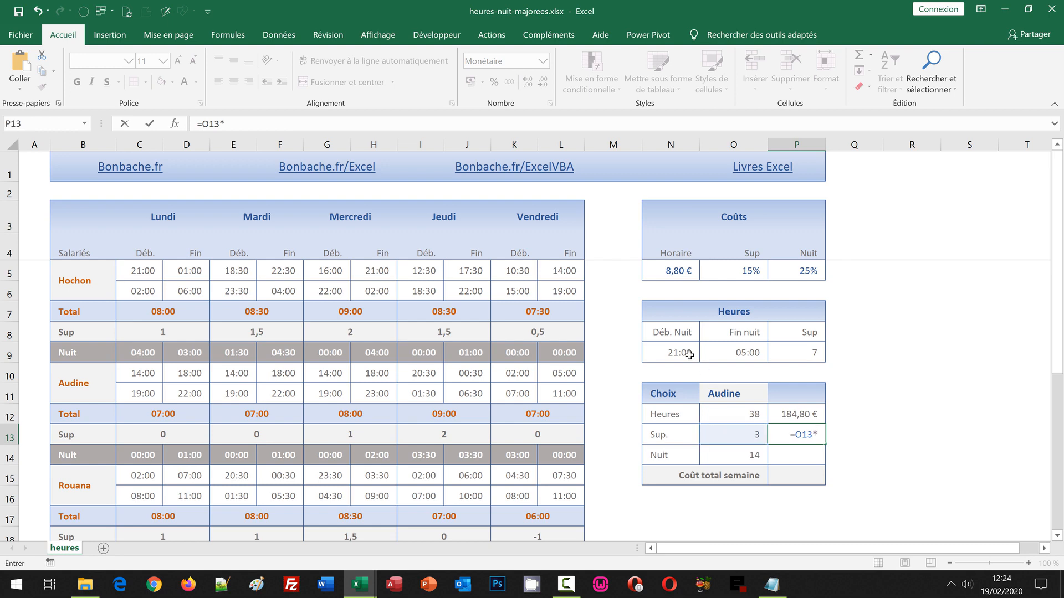
{"action": "left_click", "coordinate": [661, 268]}
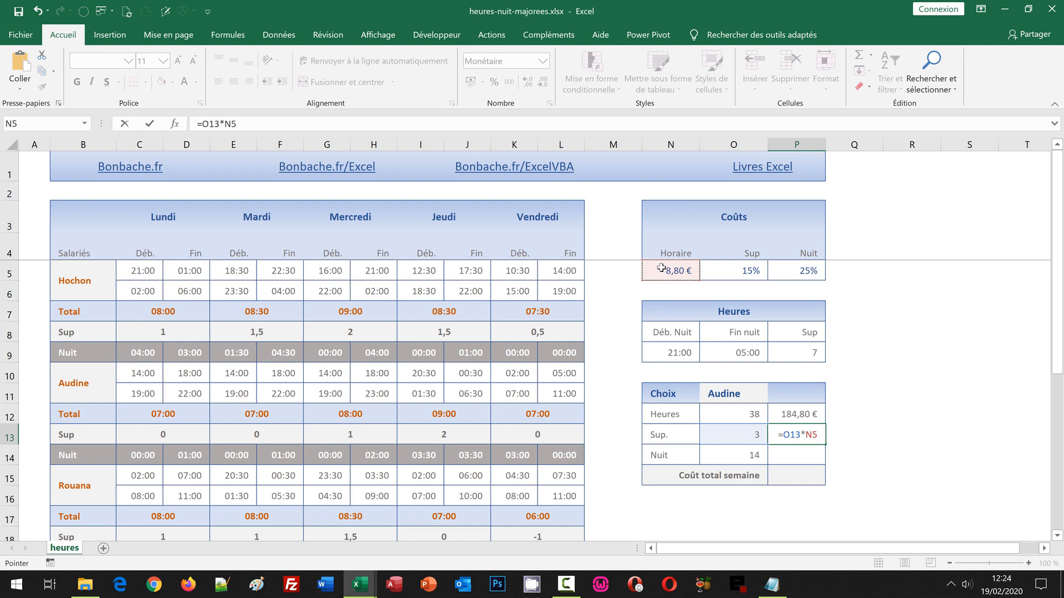
{"action": "type", "text": "("}
{"action": "type", "text": "1+"}
{"action": "left_click", "coordinate": [728, 270]}
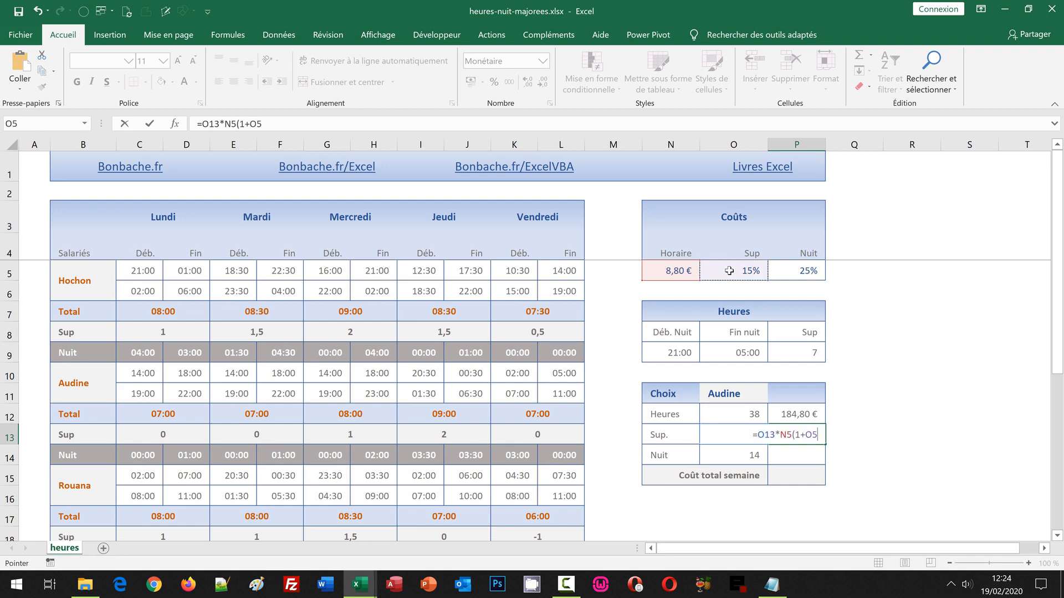
{"action": "type", "text": ")"}
{"action": "key", "text": "ctrl+Return"}
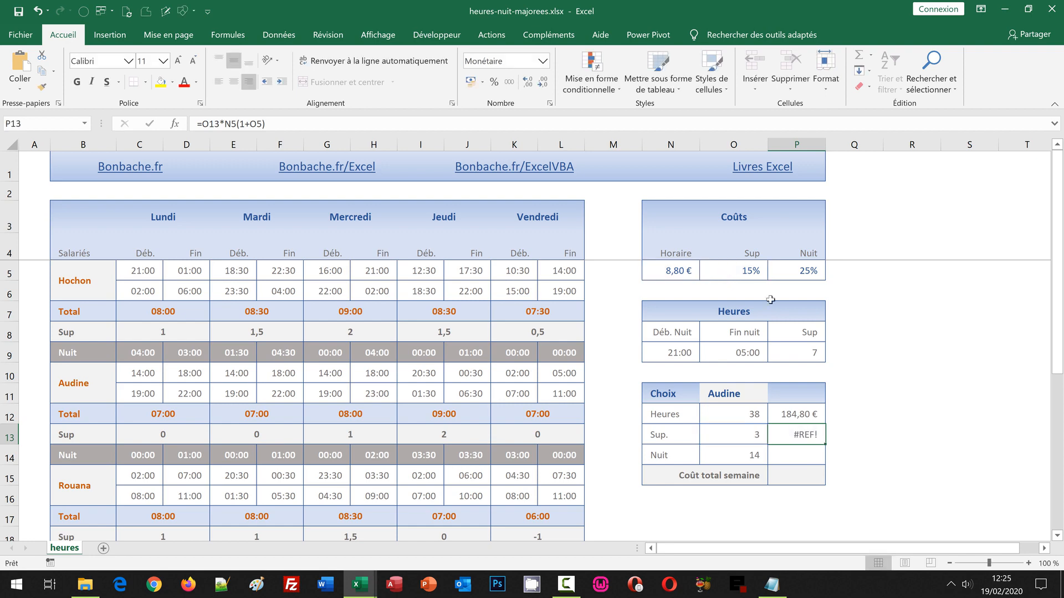
Replace the overtime cost formula in P13 with =O13*N5*(1+O5) and validate it, keeping the cell selected
{"action": "double_click", "coordinate": [778, 434]}
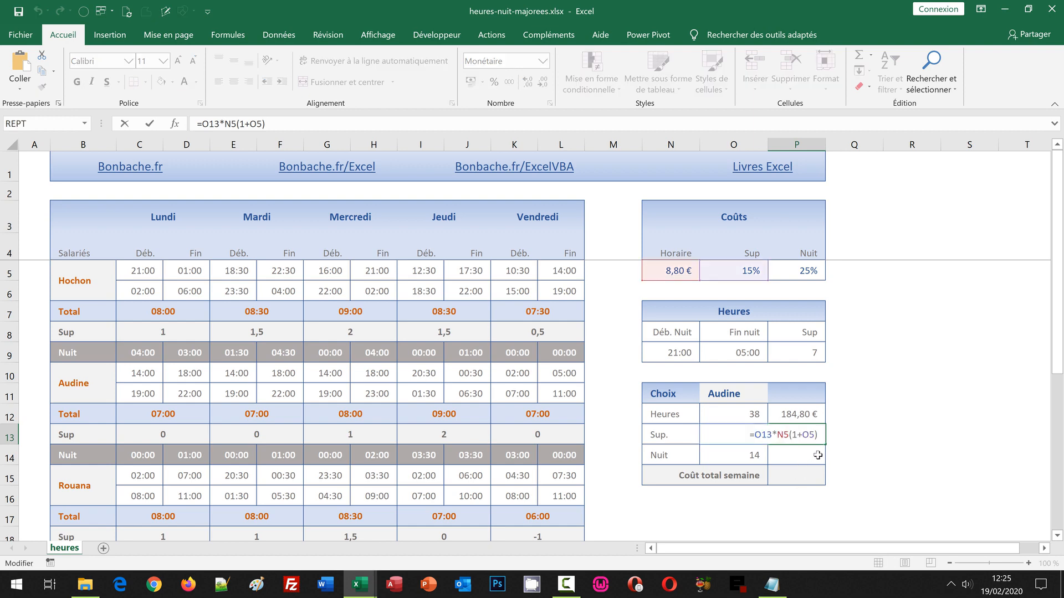
{"action": "left_click_drag", "start_coordinate": [819, 435], "coordinate": [755, 435]}
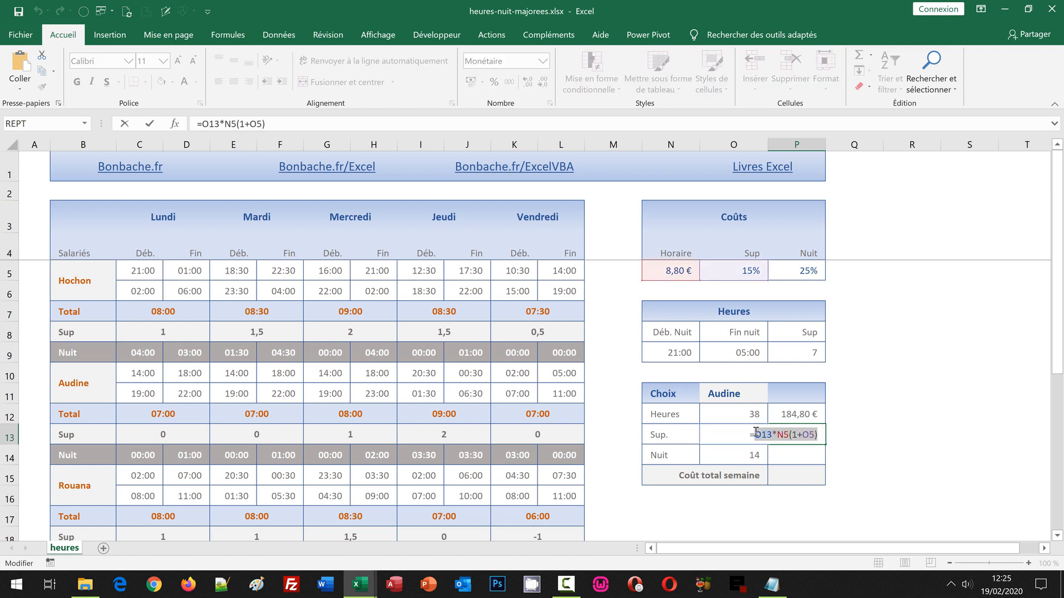
{"action": "key", "text": "BackSpace"}
{"action": "key", "text": "BackSpace"}
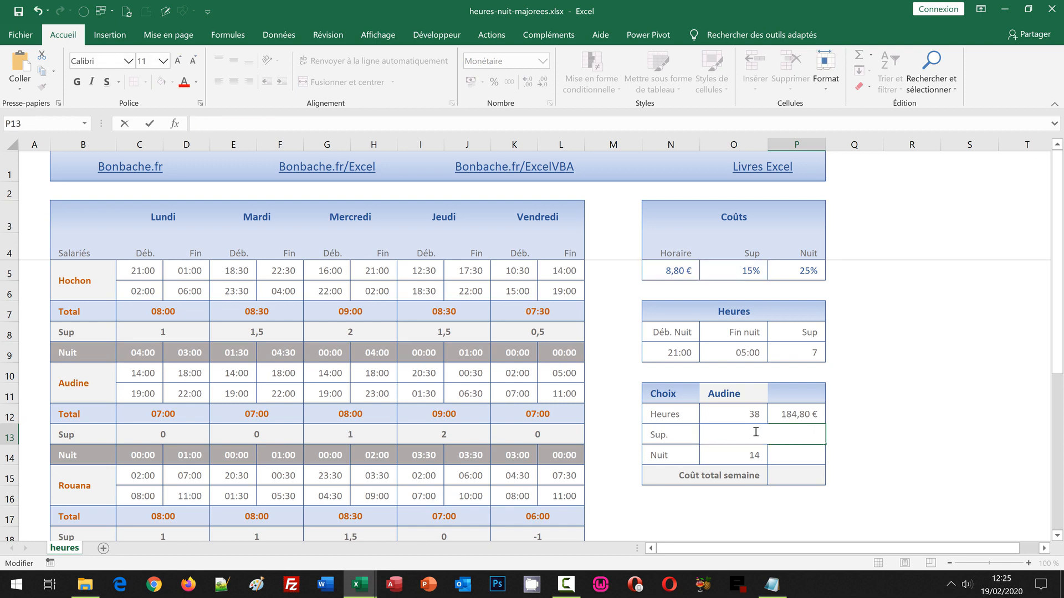
{"action": "type", "text": "="}
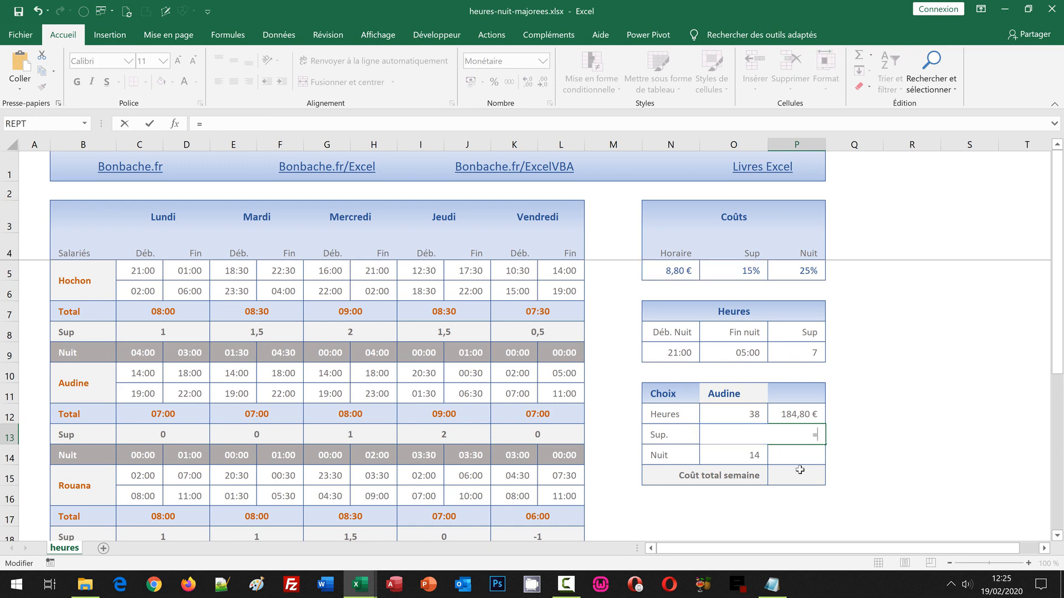
{"action": "type", "text": "O13*"}
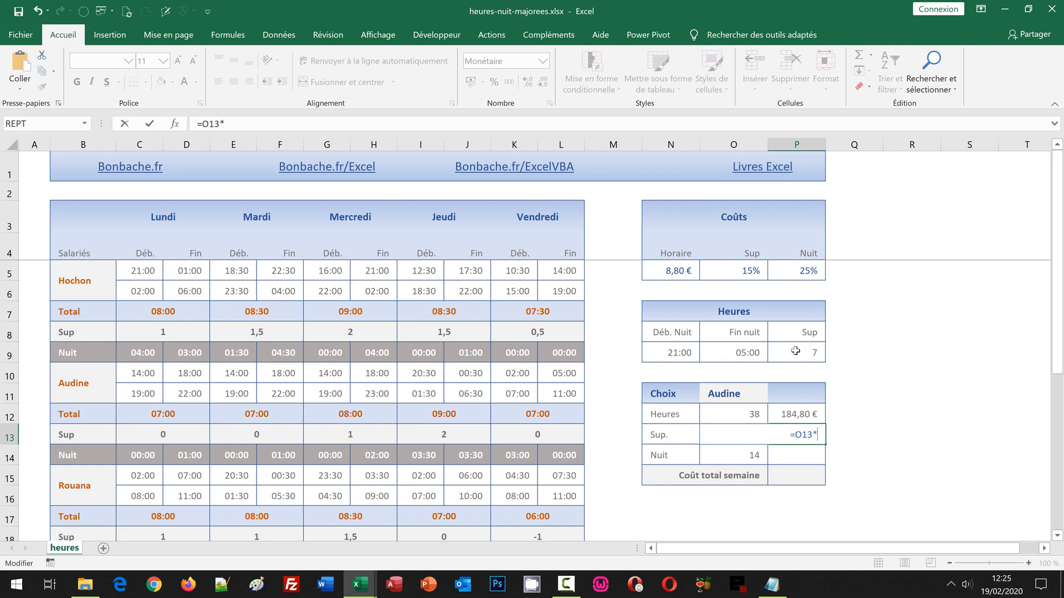
{"action": "left_click", "coordinate": [679, 276]}
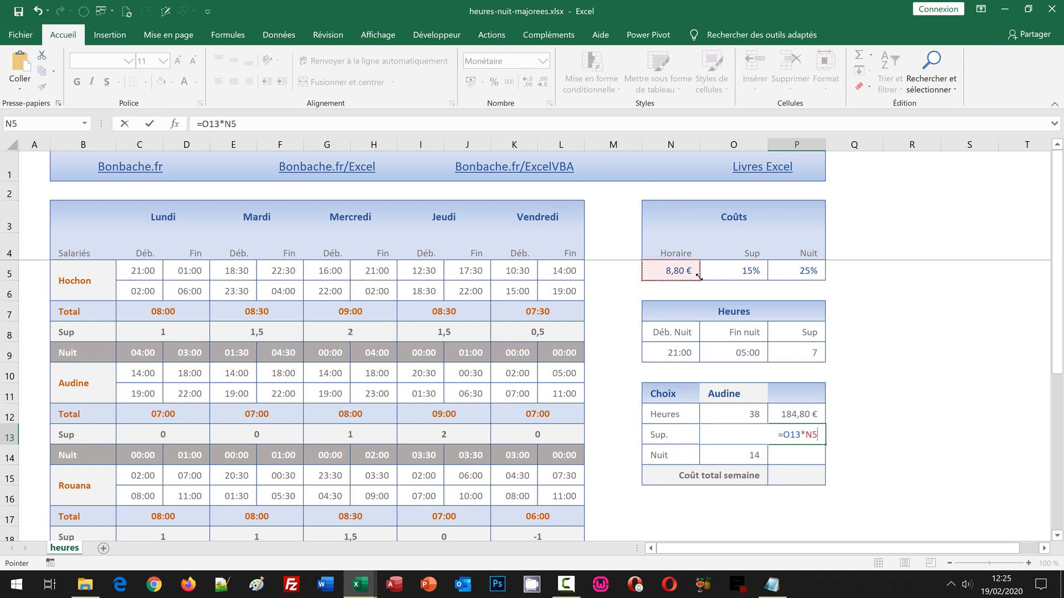
{"action": "type", "text": "*(1+"}
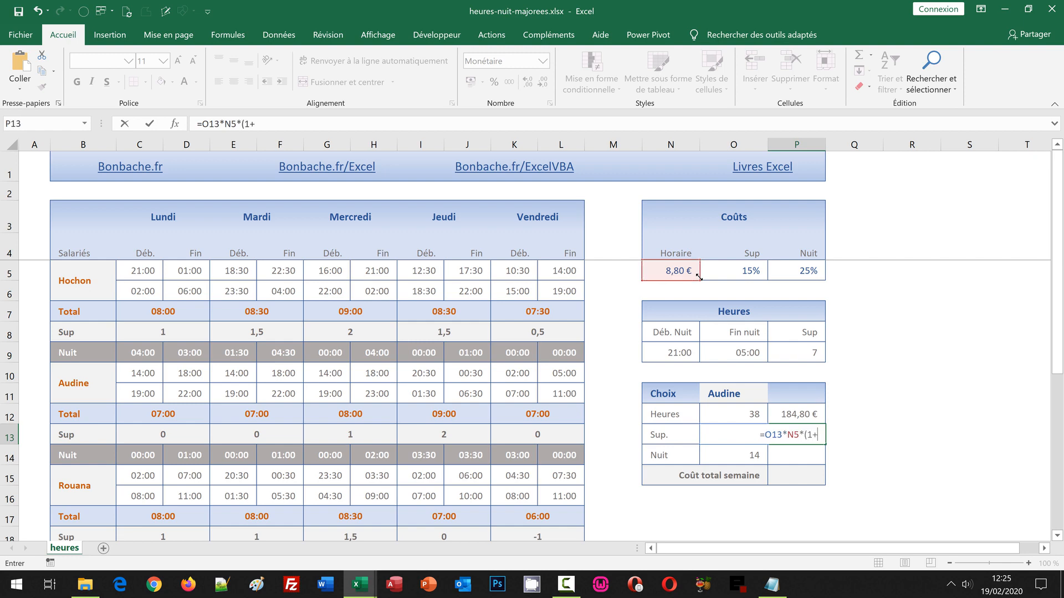
{"action": "left_click", "coordinate": [738, 272]}
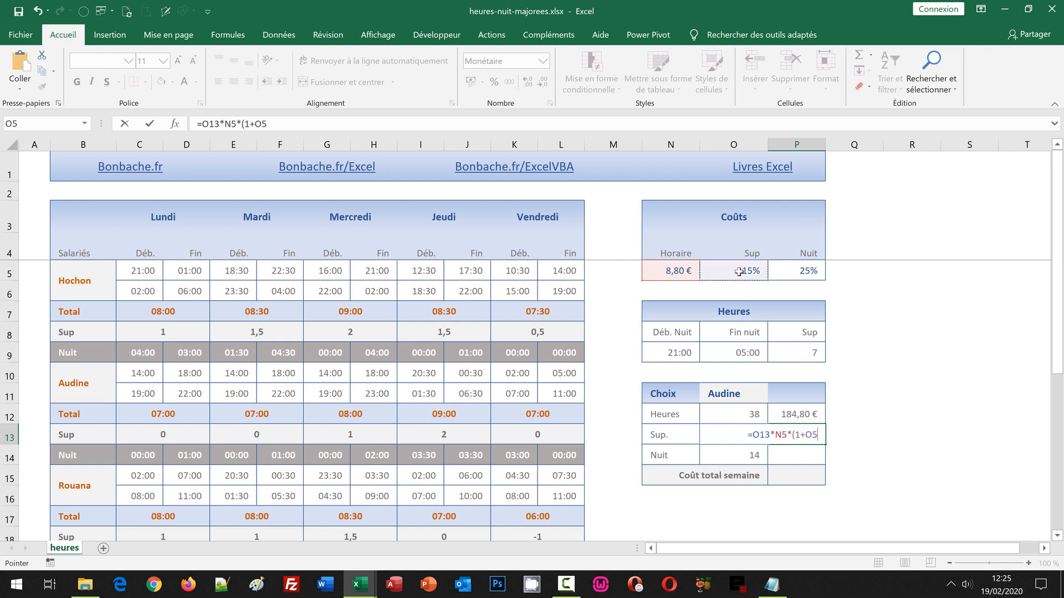
{"action": "type", "text": ")"}
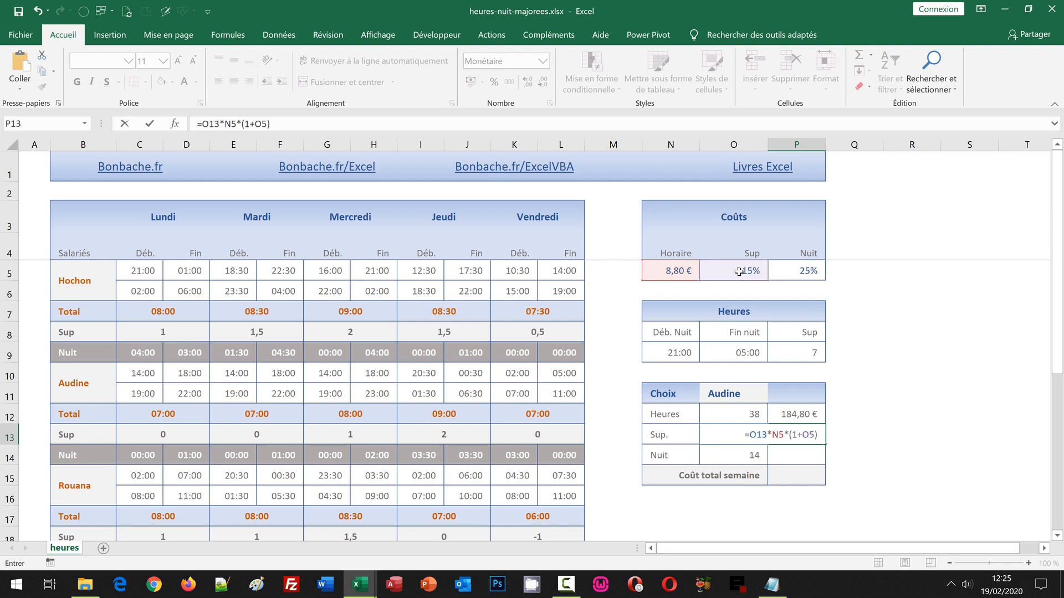
{"action": "key", "text": "ctrl+Return"}
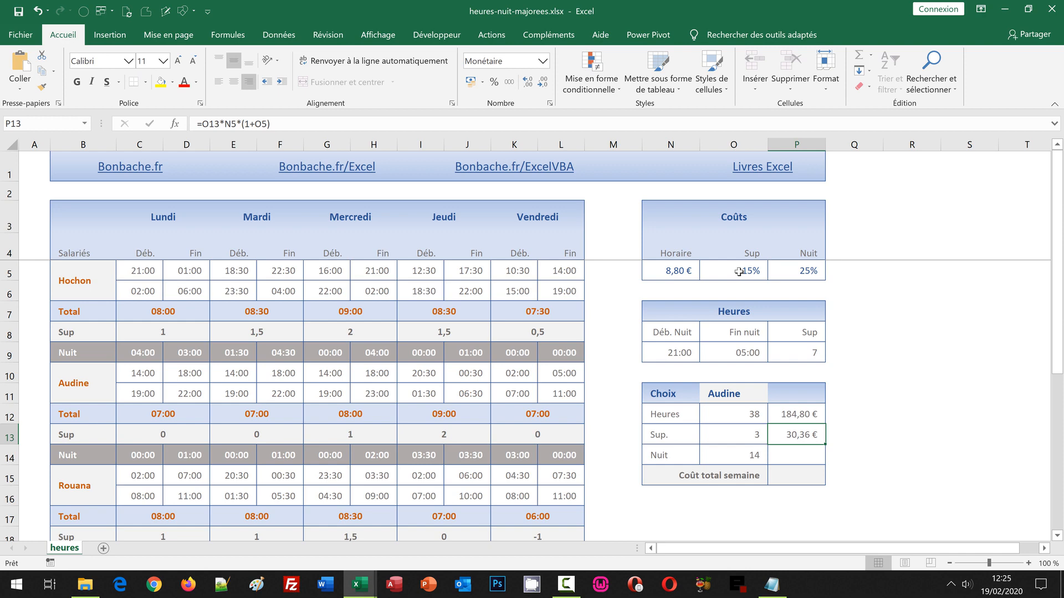
Calculate the cost of the night hours in P14 with the formula =O14*N5*(1+P5), keeping the cell selected
{"action": "key", "text": "Down"}
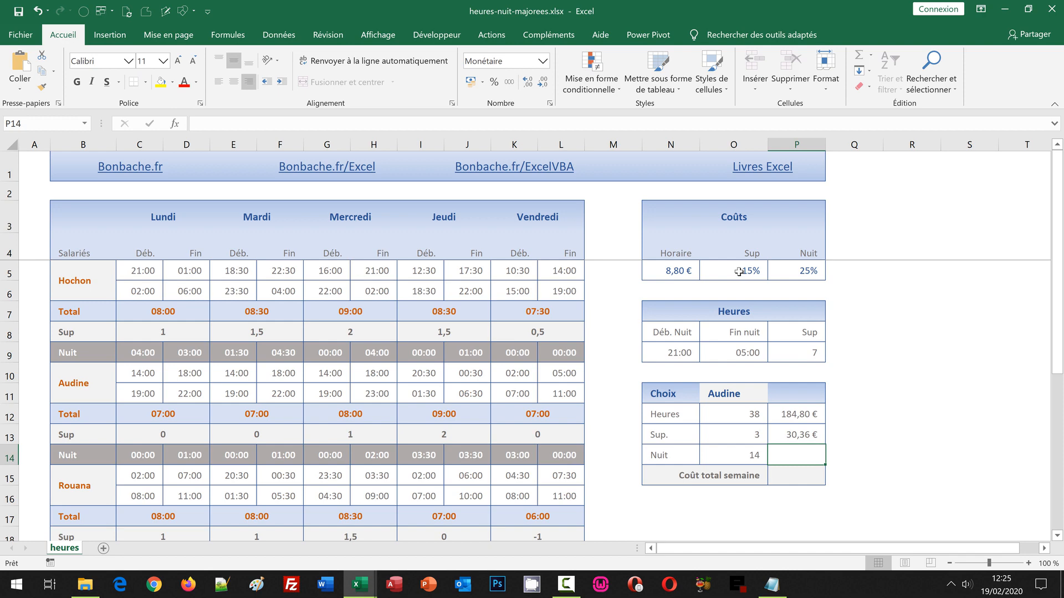
{"action": "type", "text": "="}
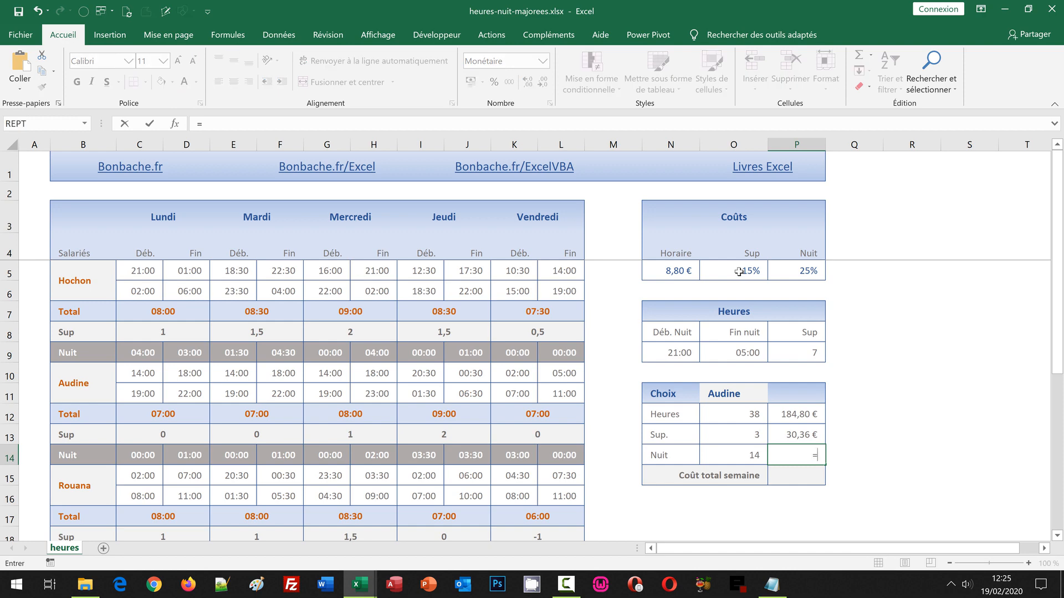
{"action": "left_click", "coordinate": [742, 456]}
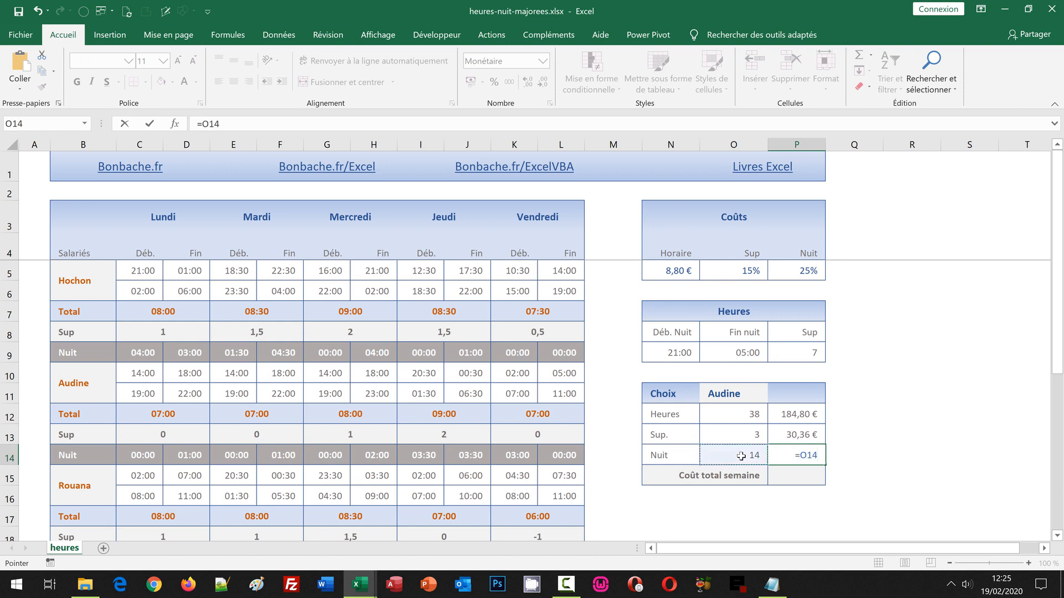
{"action": "type", "text": "*"}
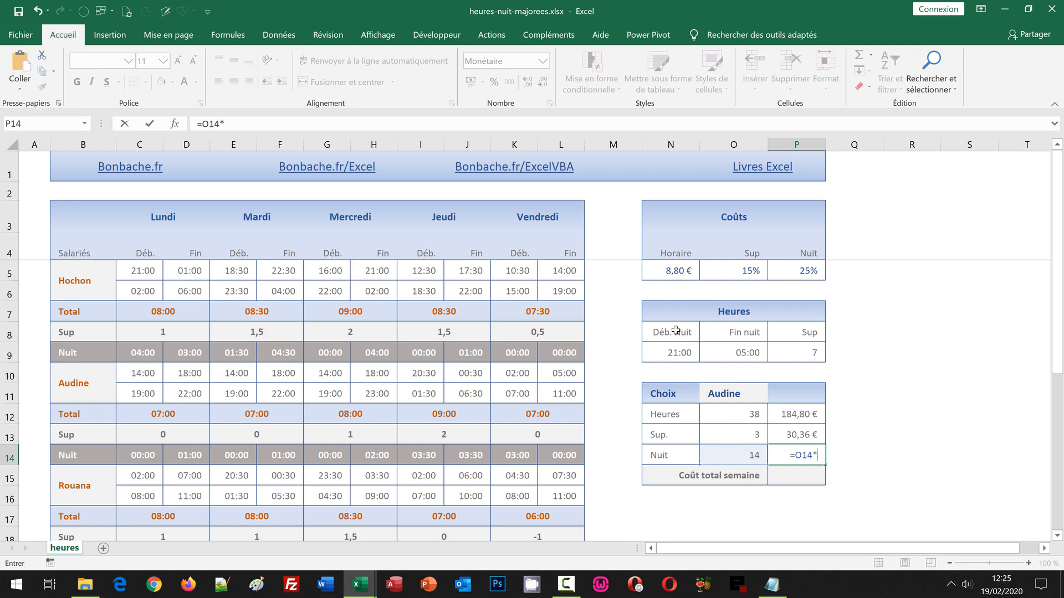
{"action": "left_click", "coordinate": [665, 274]}
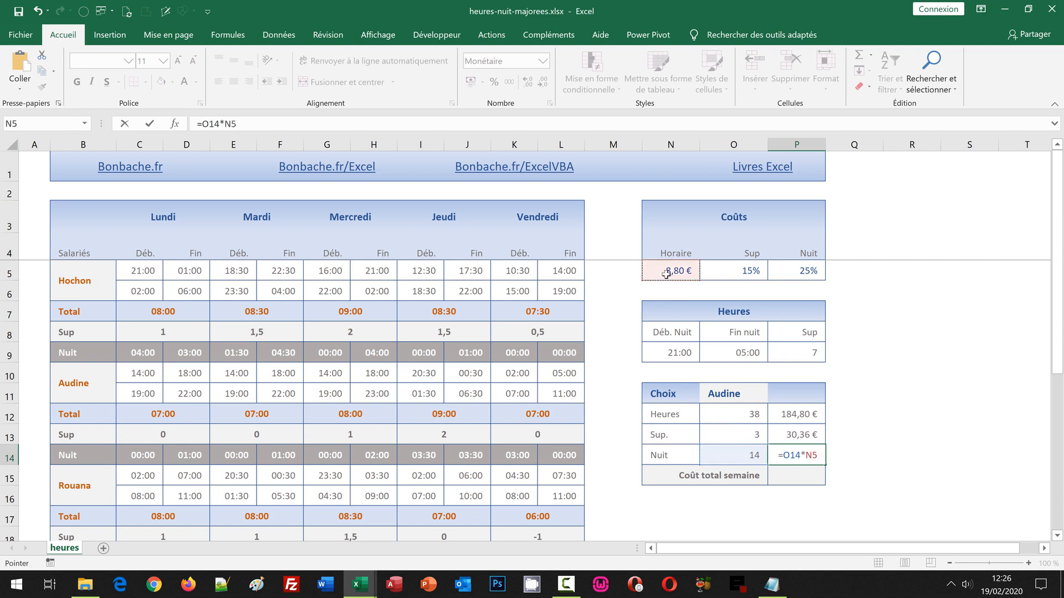
{"action": "type", "text": "*(1"}
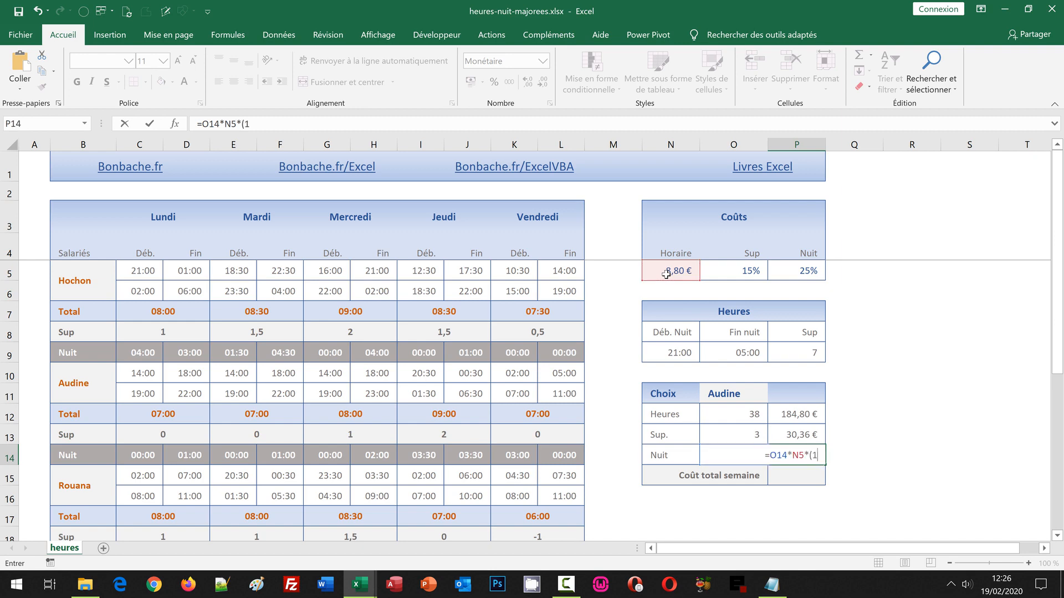
{"action": "type", "text": "+"}
{"action": "left_click", "coordinate": [817, 271]}
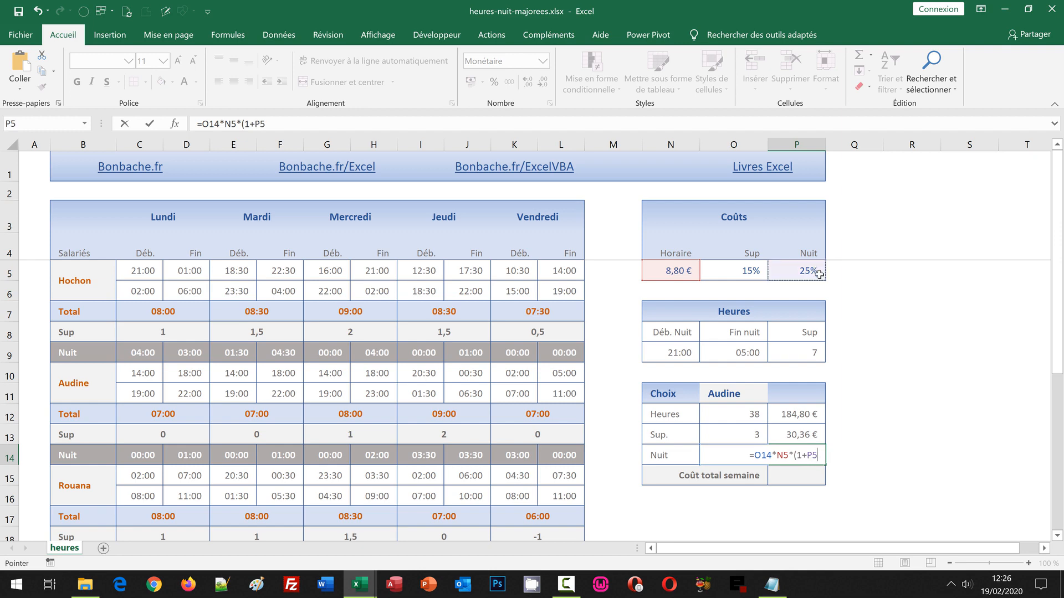
{"action": "type", "text": ")"}
{"action": "key", "text": "ctrl+Return"}
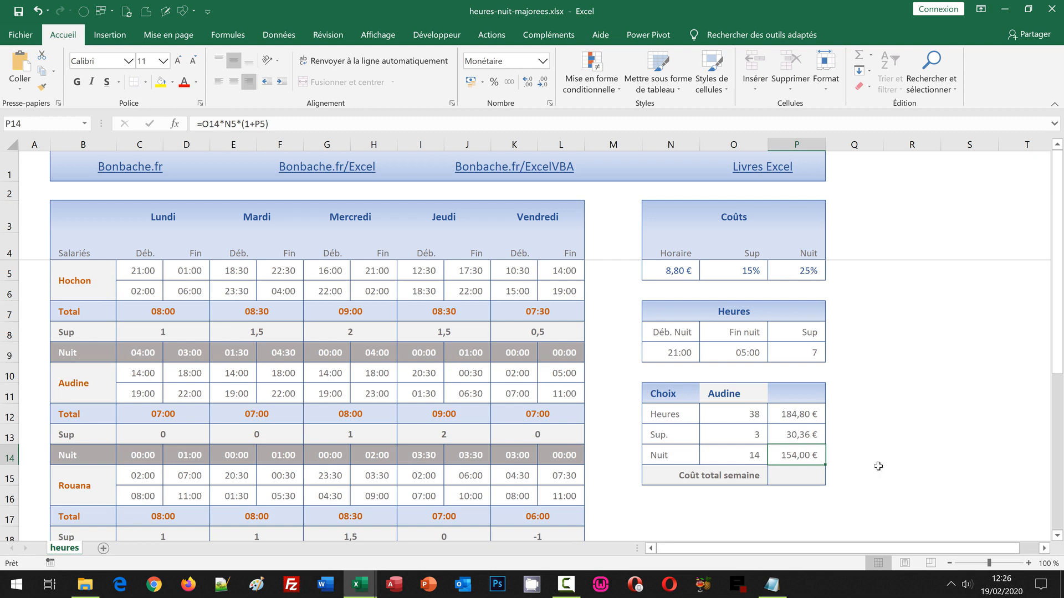
Total the three costs P12:P14 in the weekly total cell P15 with AutoSum and deselect the range
{"action": "left_click_drag", "start_coordinate": [806, 410], "coordinate": [815, 478]}
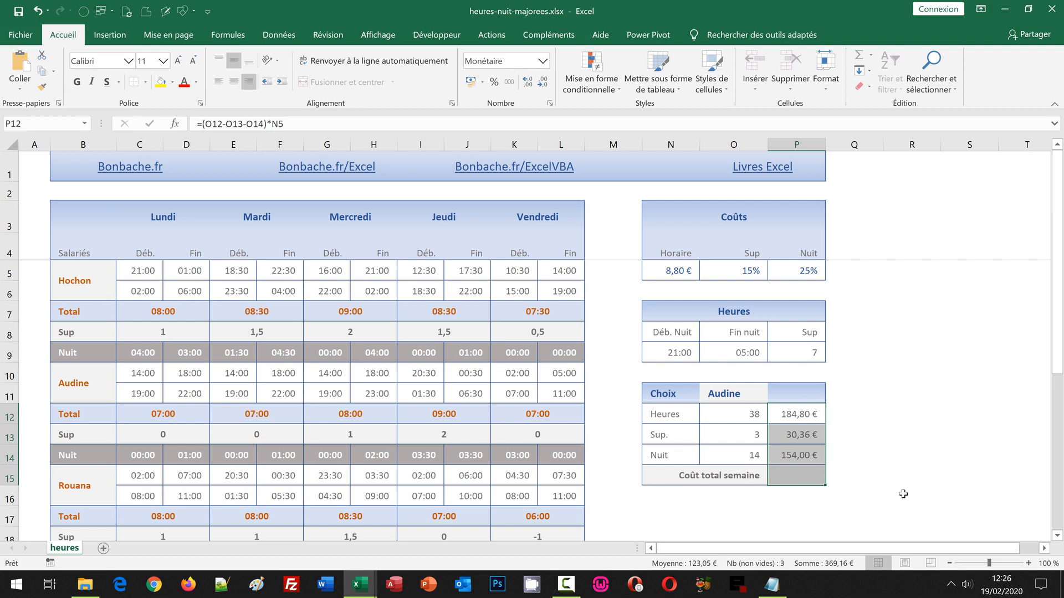
{"action": "key", "text": "alt+equal"}
{"action": "left_click", "coordinate": [887, 468]}
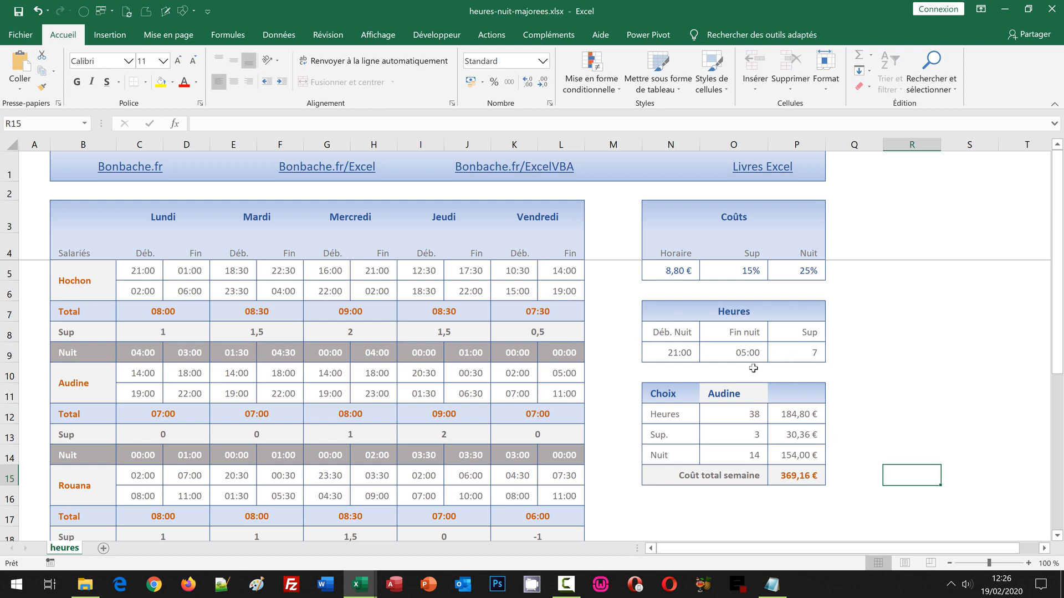
Choose the third, the fourth and finally the first employee in choice cell O11 to check the recalculated hours and costs
{"action": "left_click", "coordinate": [742, 389]}
{"action": "left_click", "coordinate": [774, 397]}
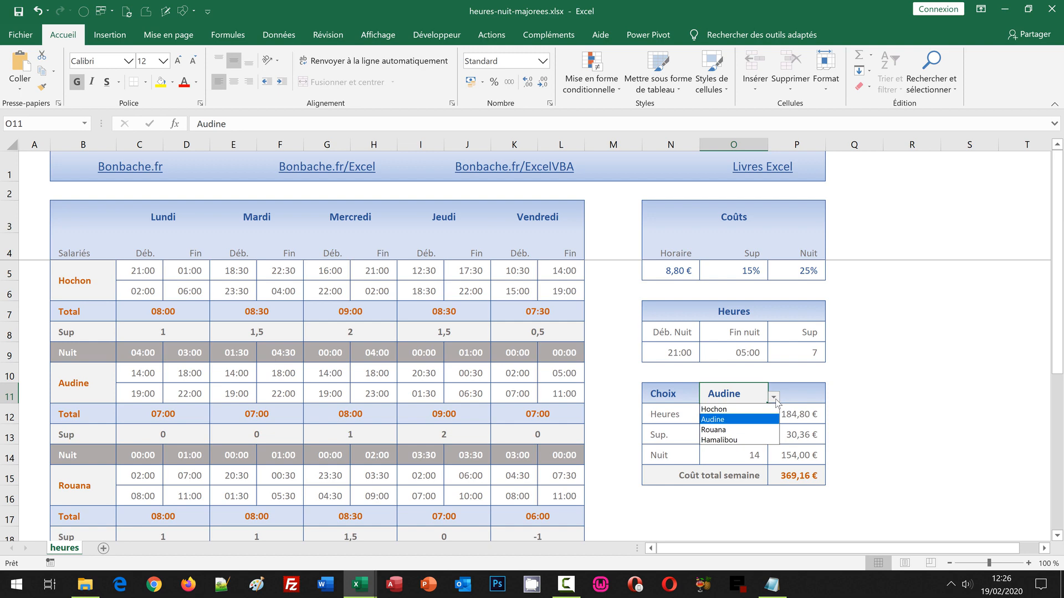
{"action": "left_click", "coordinate": [756, 432]}
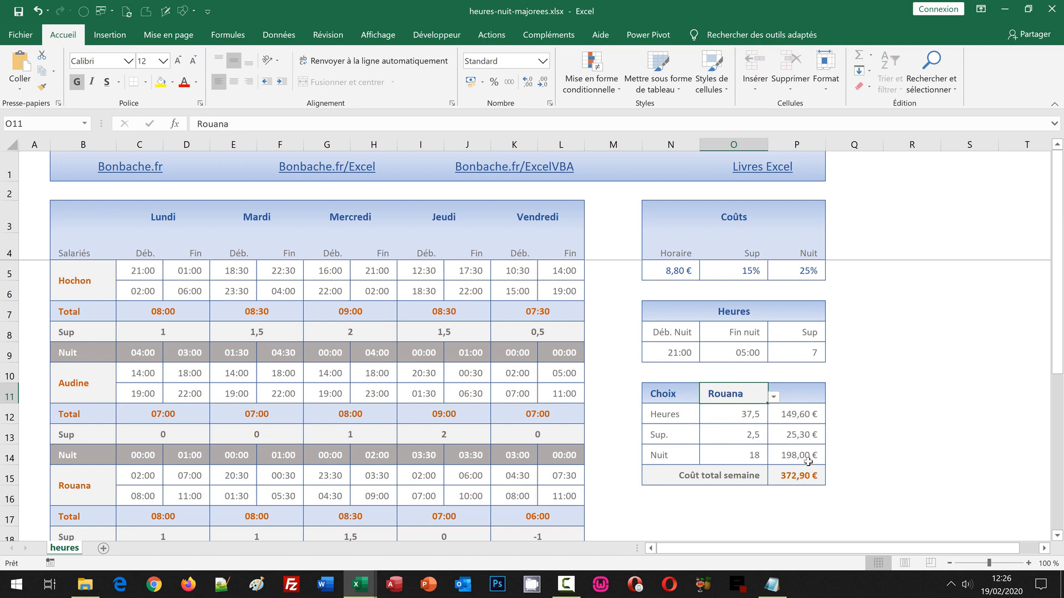
{"action": "left_click", "coordinate": [774, 397]}
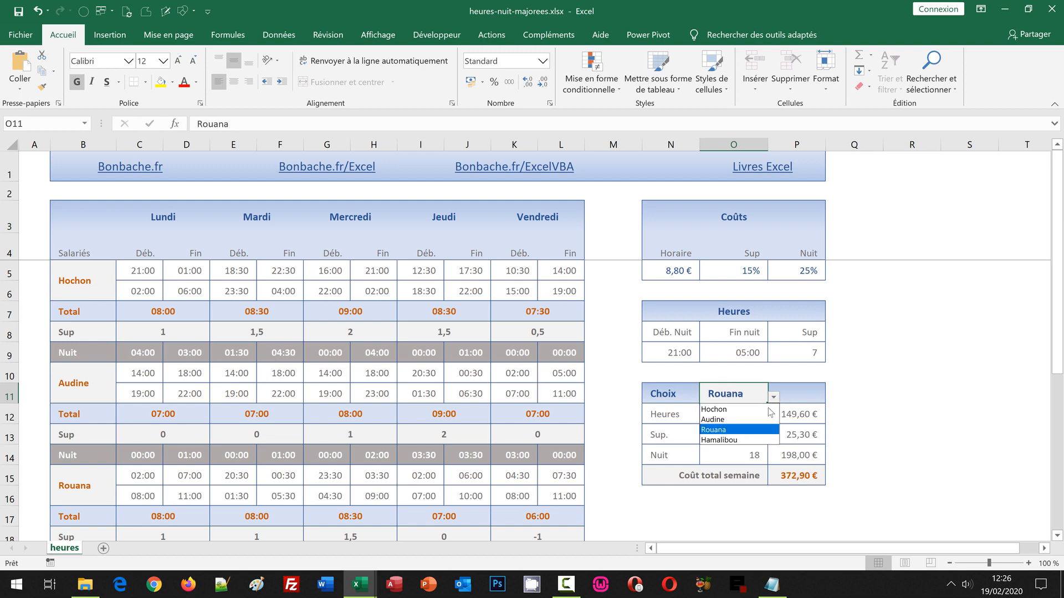
{"action": "left_click", "coordinate": [757, 441]}
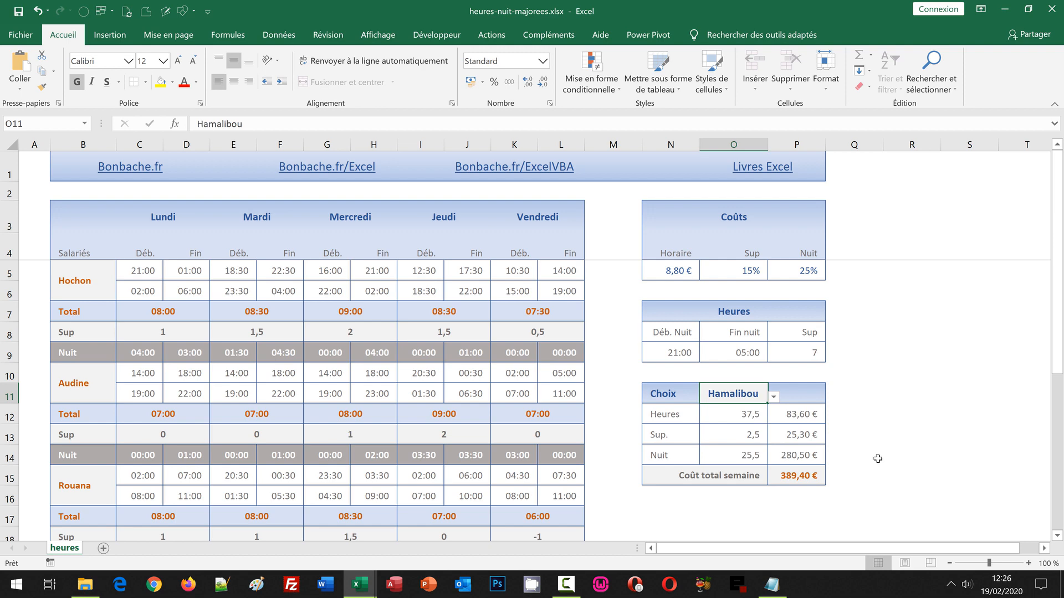
{"action": "left_click", "coordinate": [773, 397]}
{"action": "left_click", "coordinate": [742, 410]}
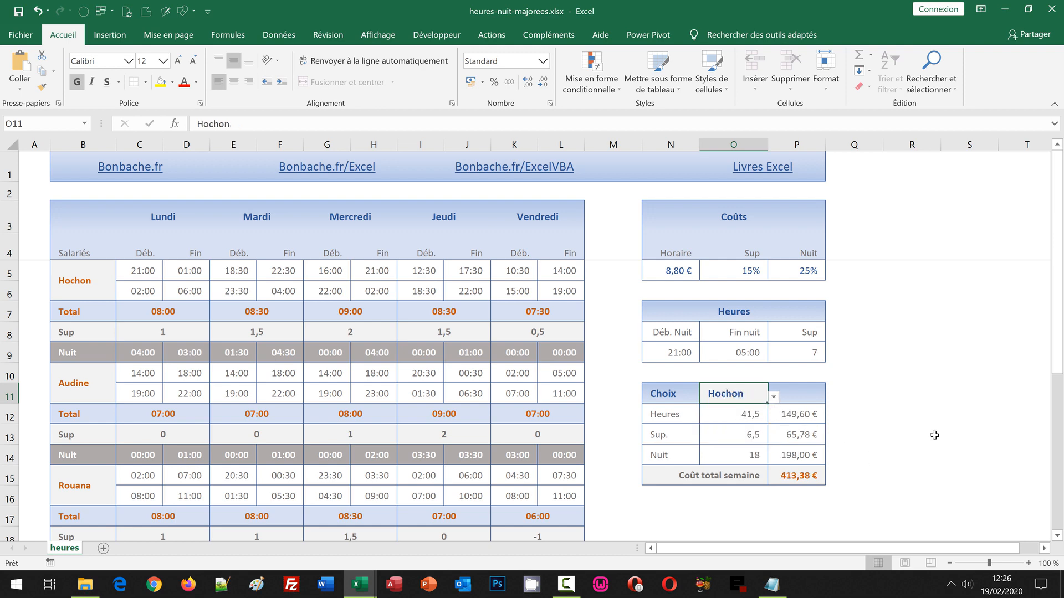